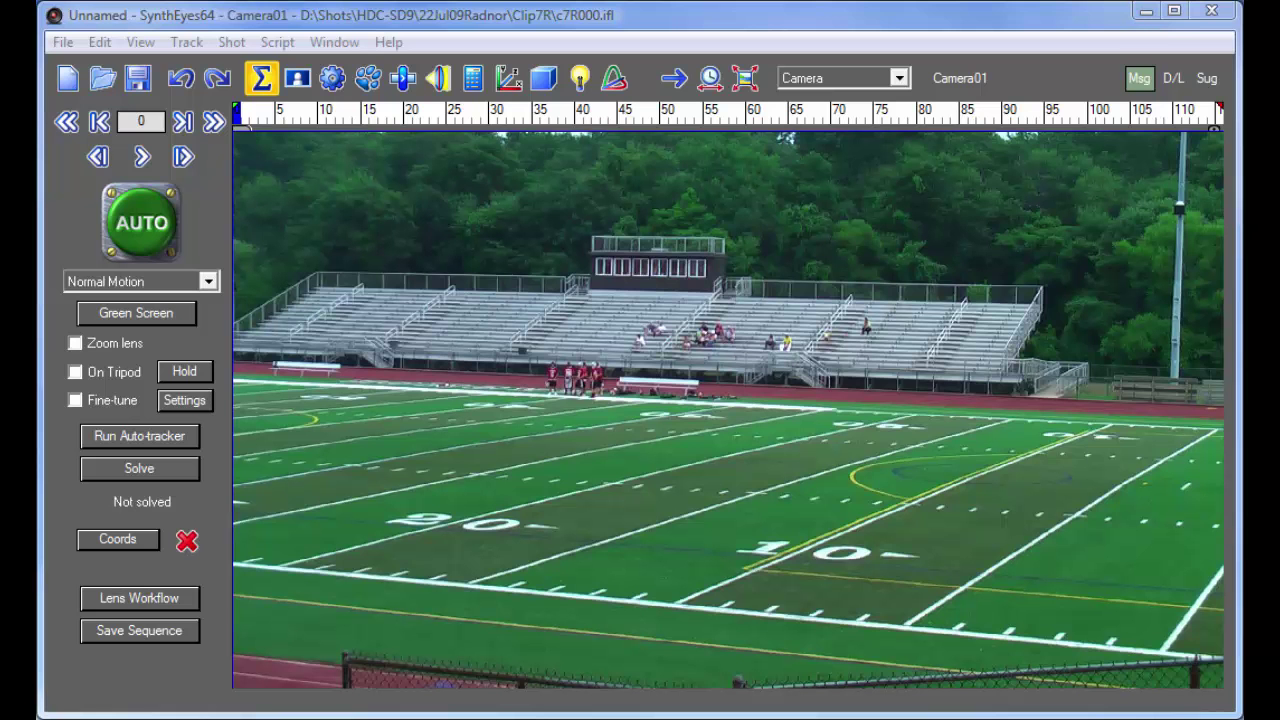
- Start playback of the football-field clip c7R000 to preview the camera's pan
left_click(141, 156)
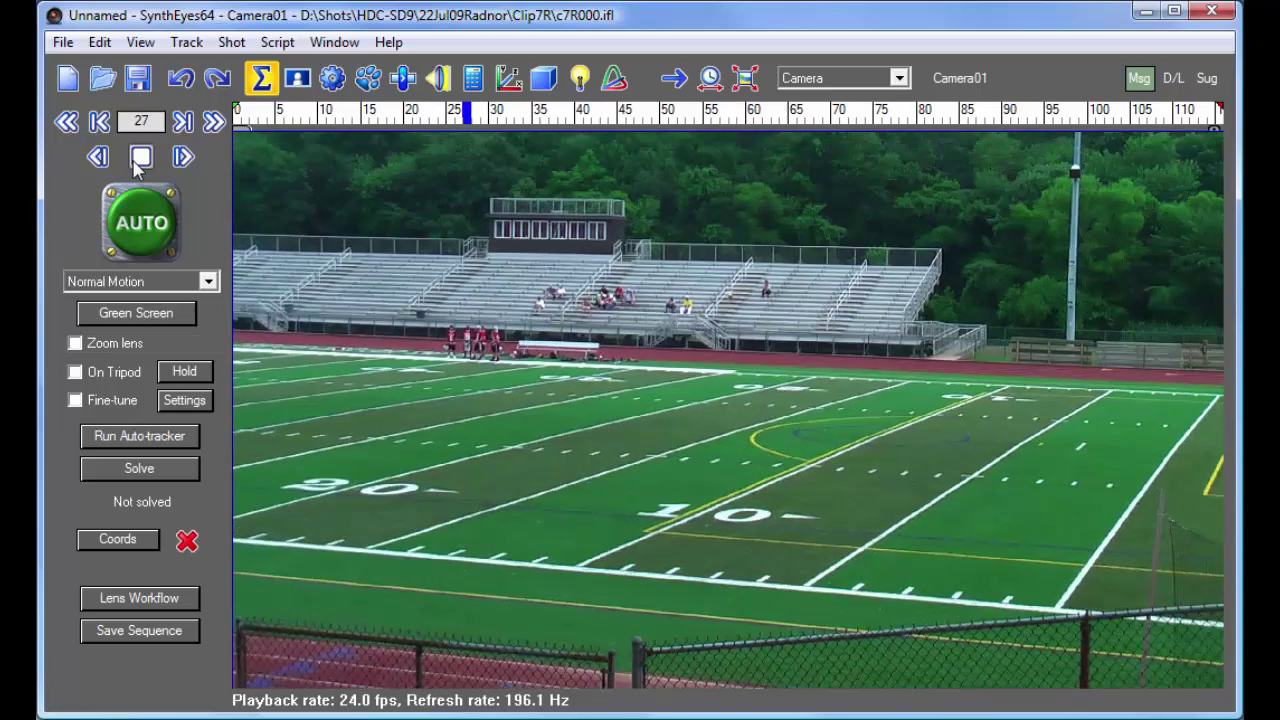
- Stop playback, then auto-track and solve the clip to a 0.831101 hpix error
left_click(138, 160)
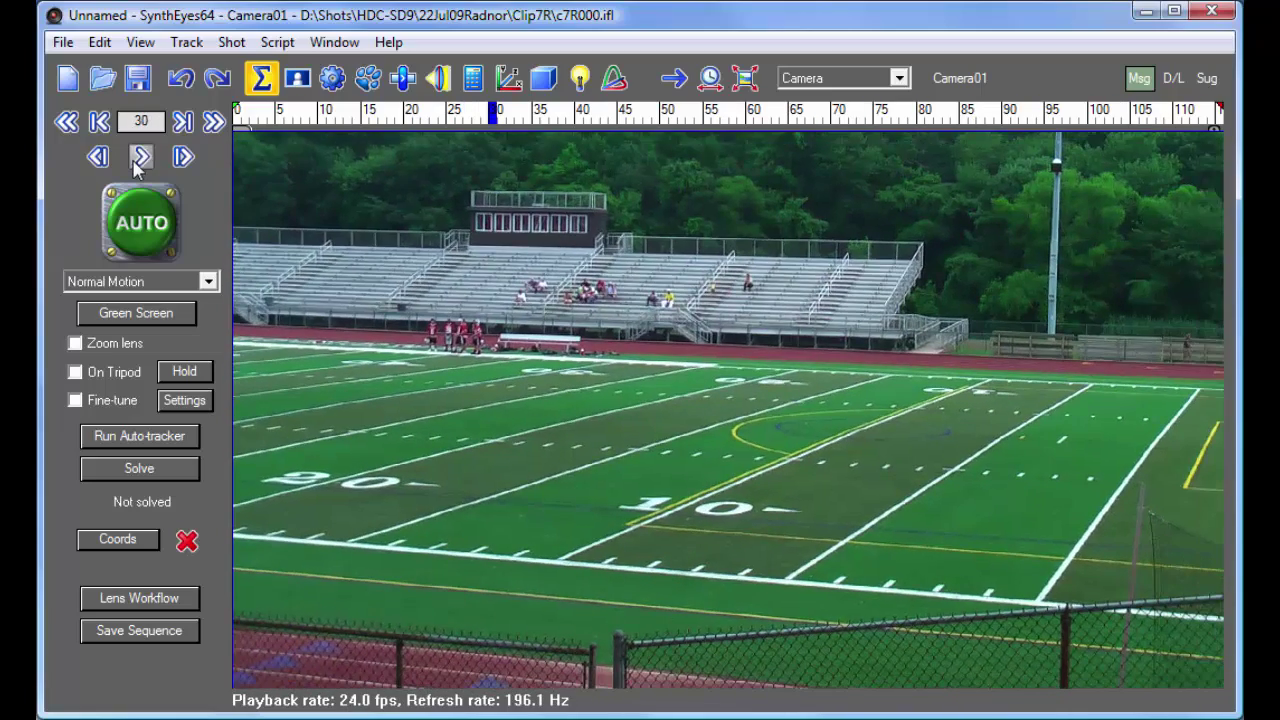
left_click(141, 228)
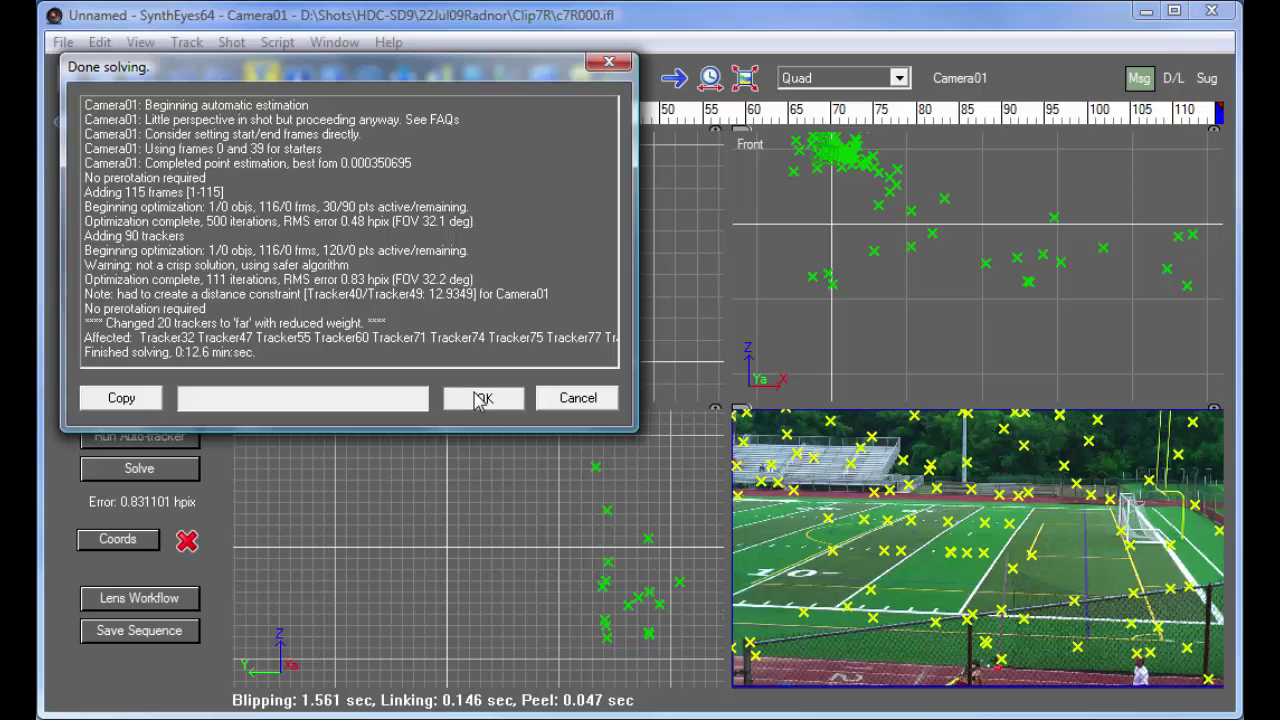
left_click(481, 398)
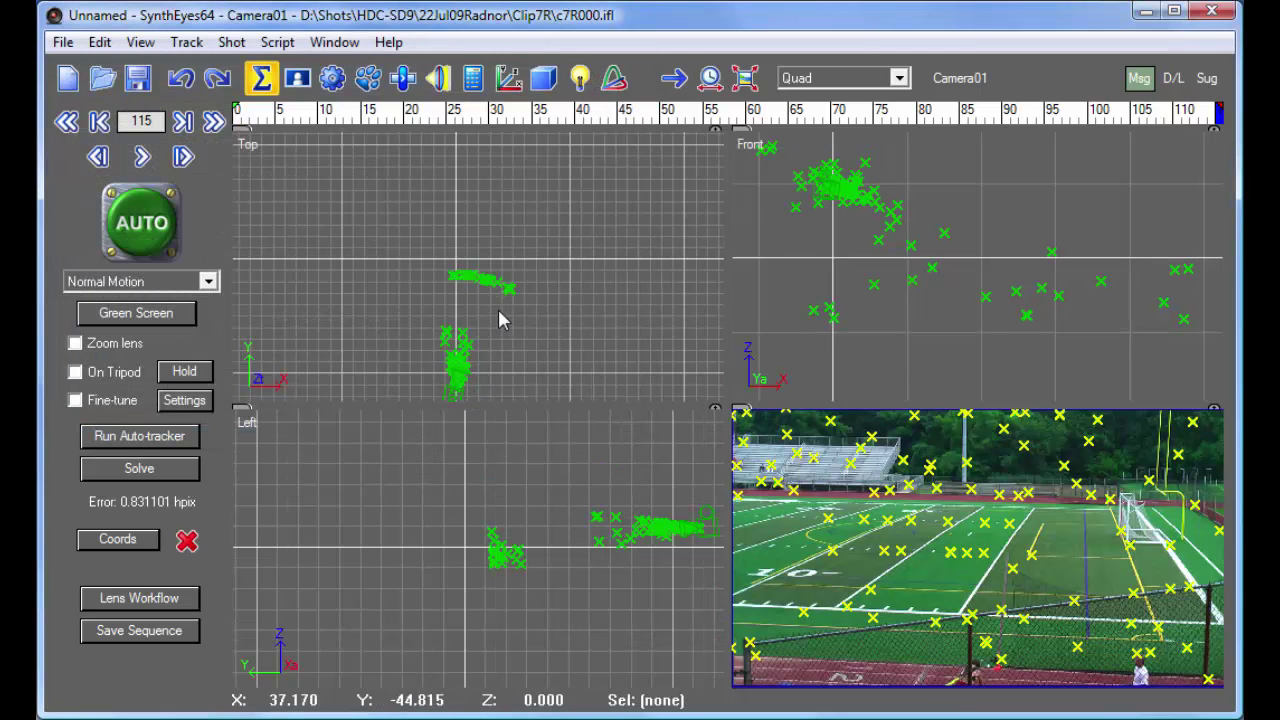
middle_click_drag(492, 316, 480, 246)
scroll(468, 286, "up", 2)
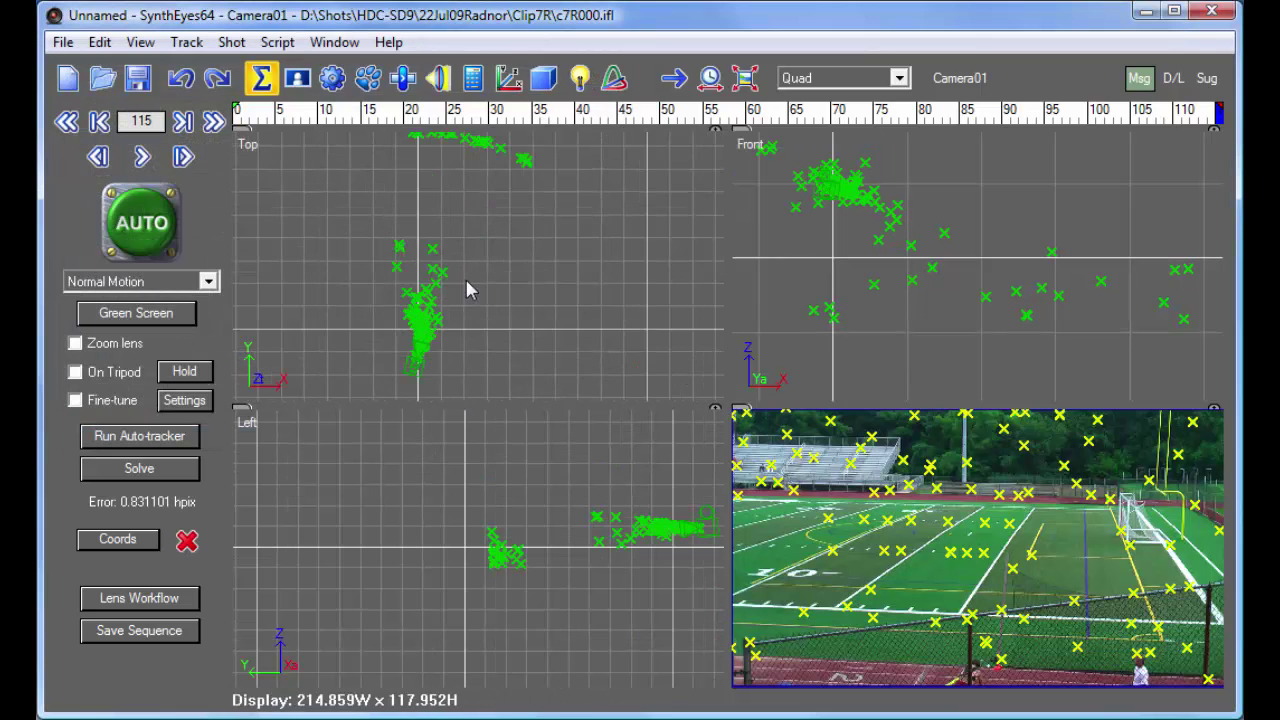
middle_click_drag(464, 164, 468, 200)
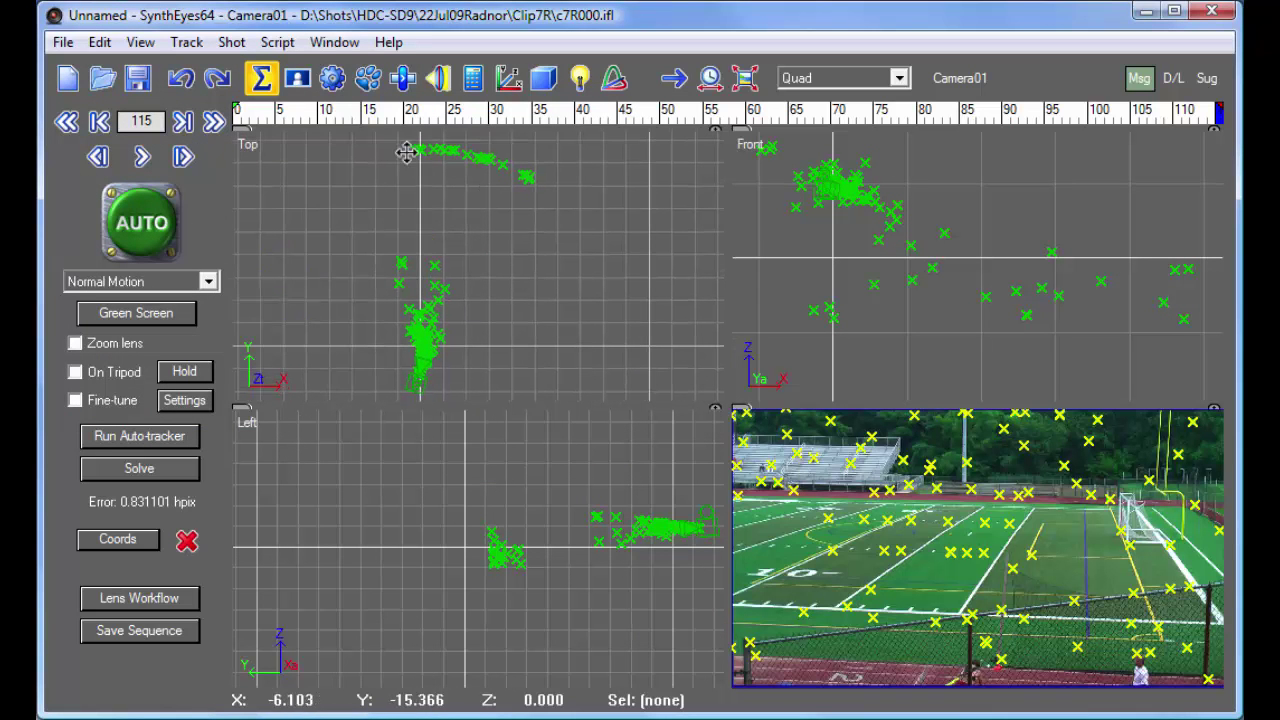
left_click_drag(252, 121, 416, 118)
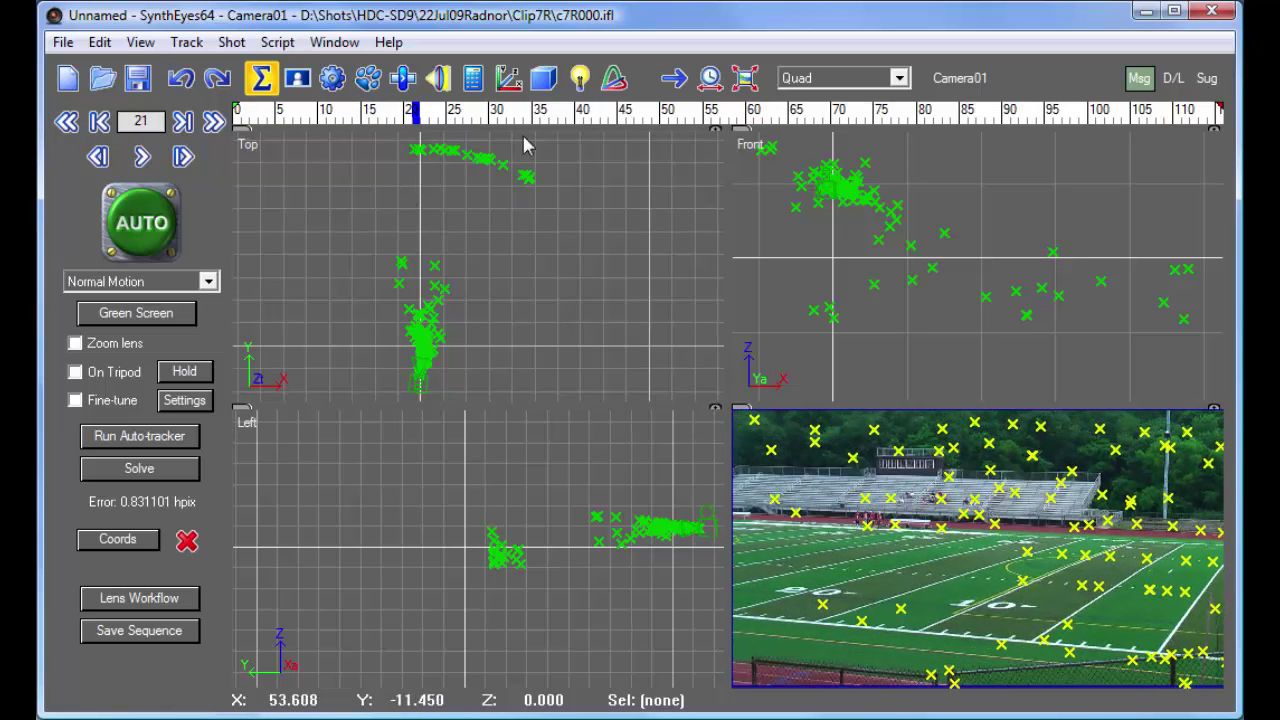
left_click_drag(307, 123, 792, 112)
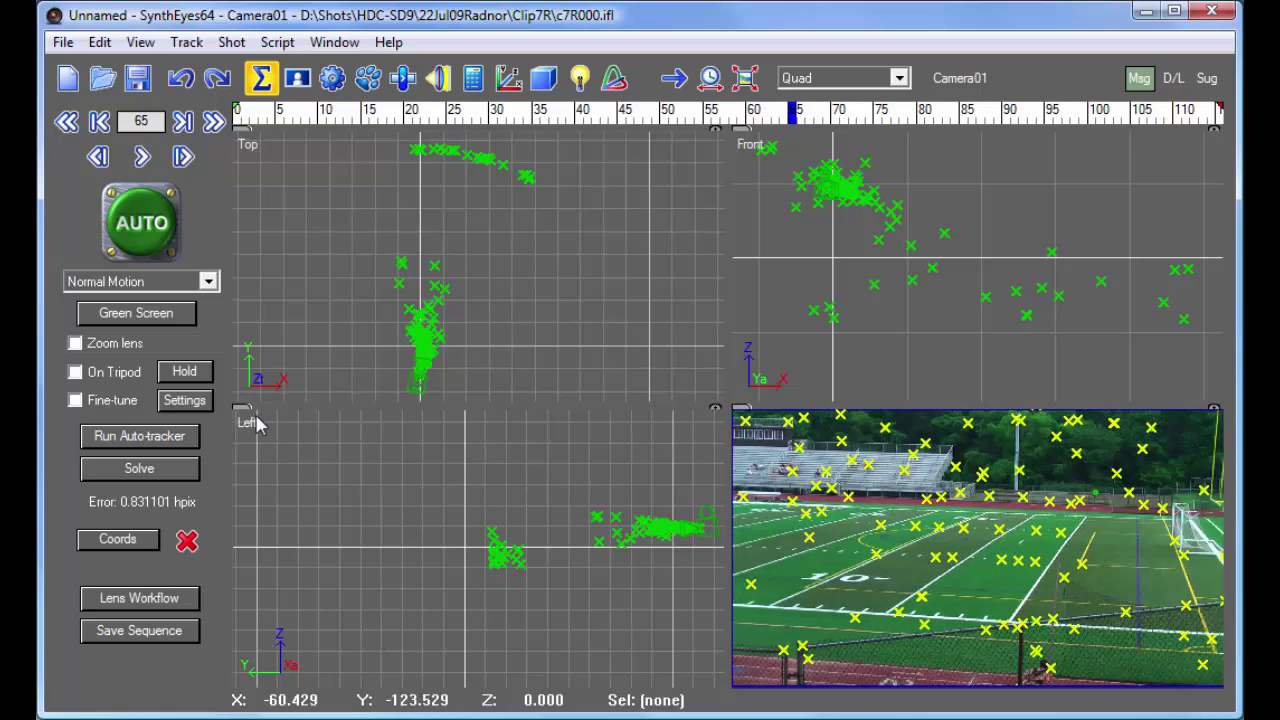
- Set the coordinate system from origin, axis and ground-plane field trackers, then re-solve the shot
left_click(118, 542)
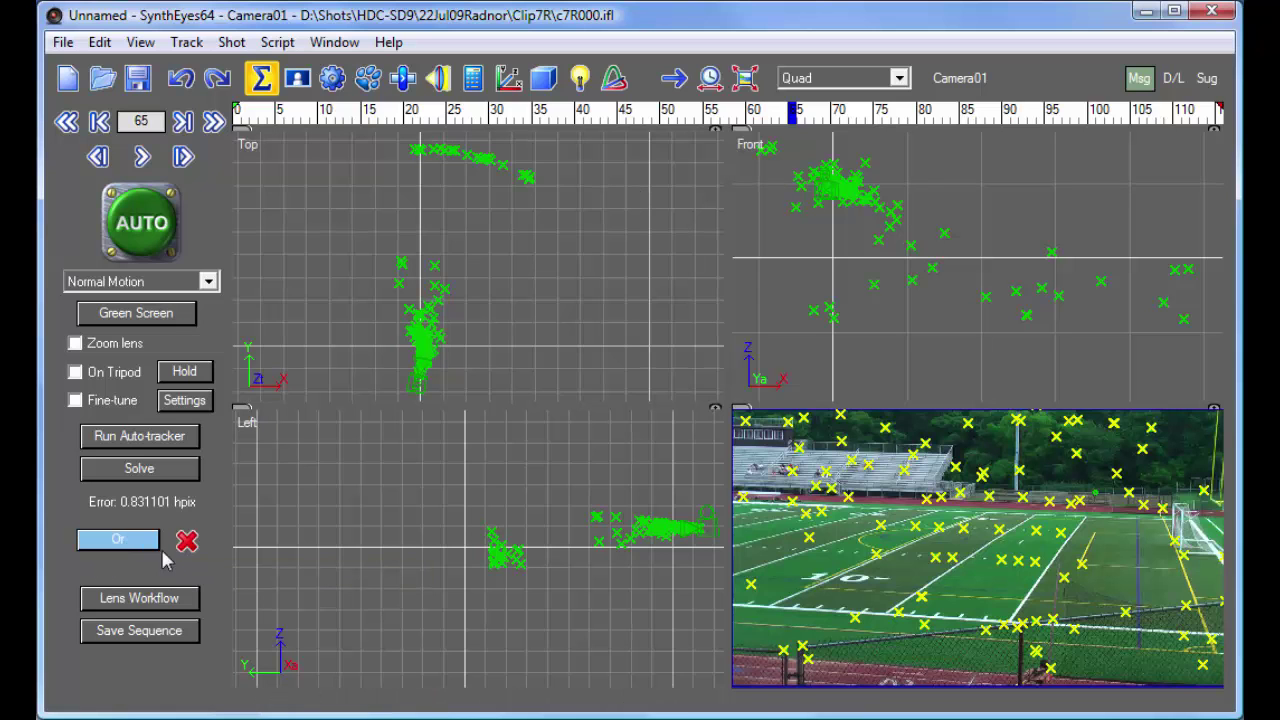
left_click(855, 617)
left_click(1074, 628)
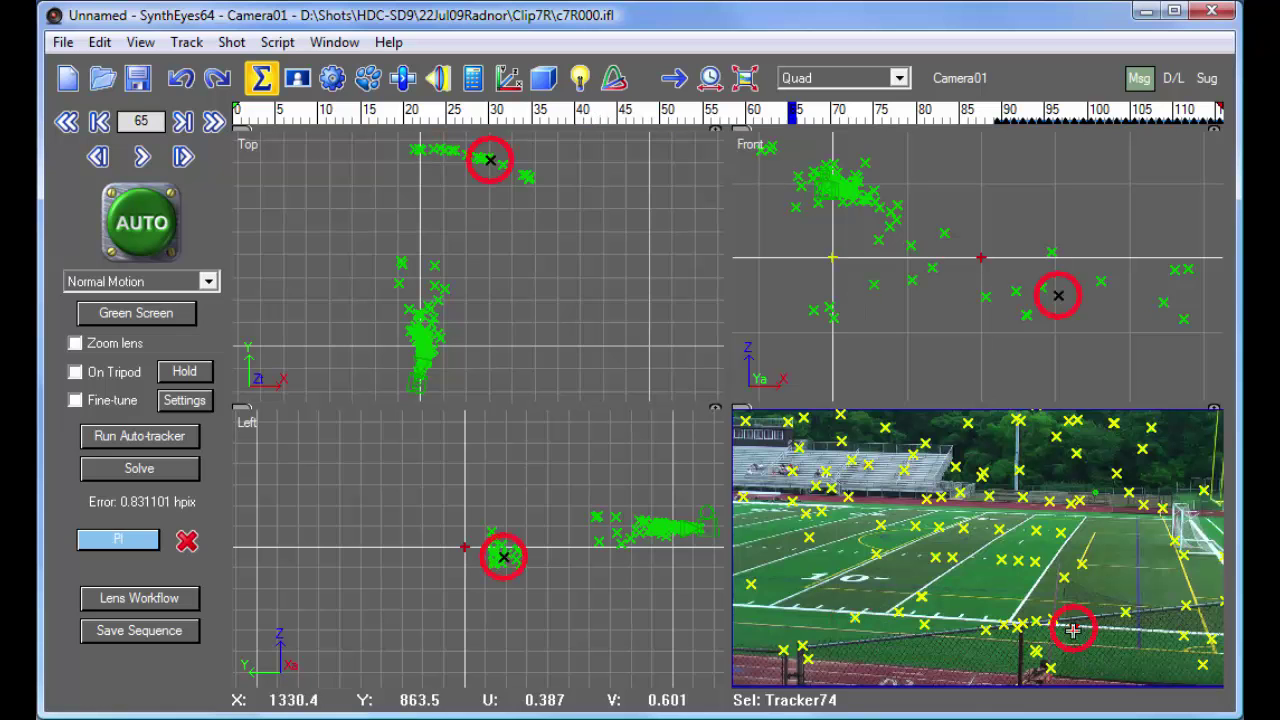
left_click(997, 531)
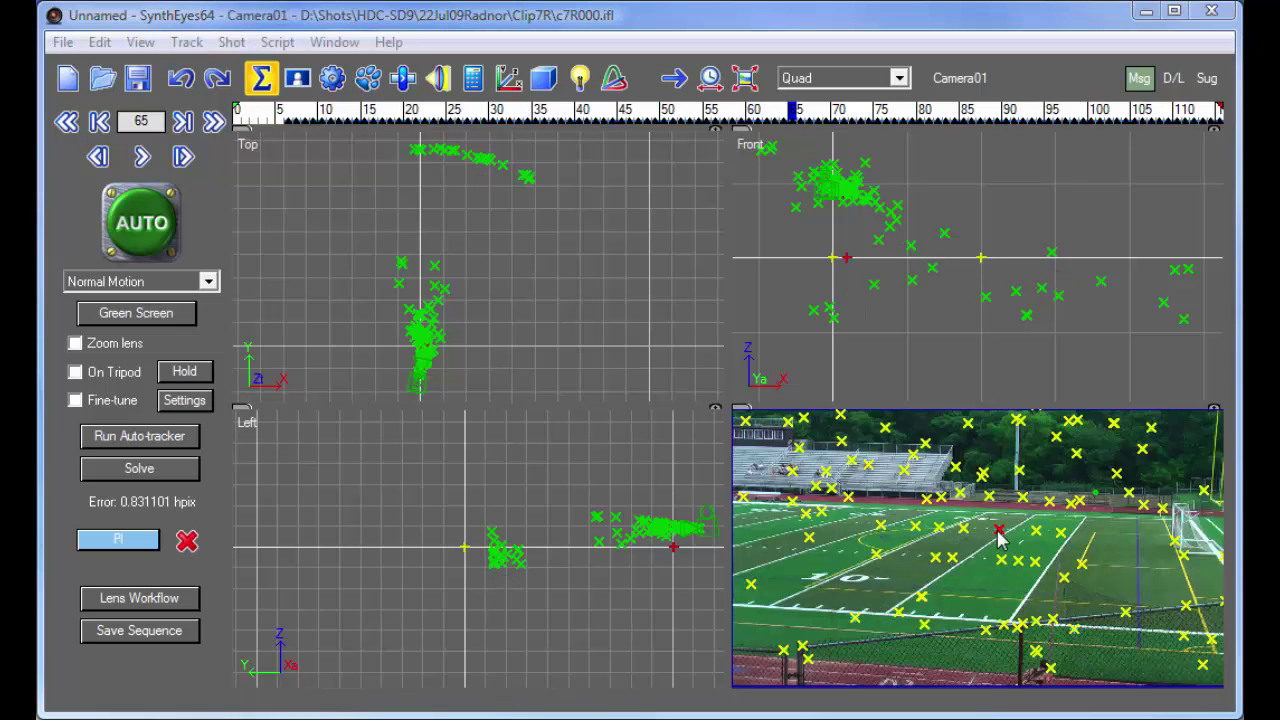
left_click(816, 689)
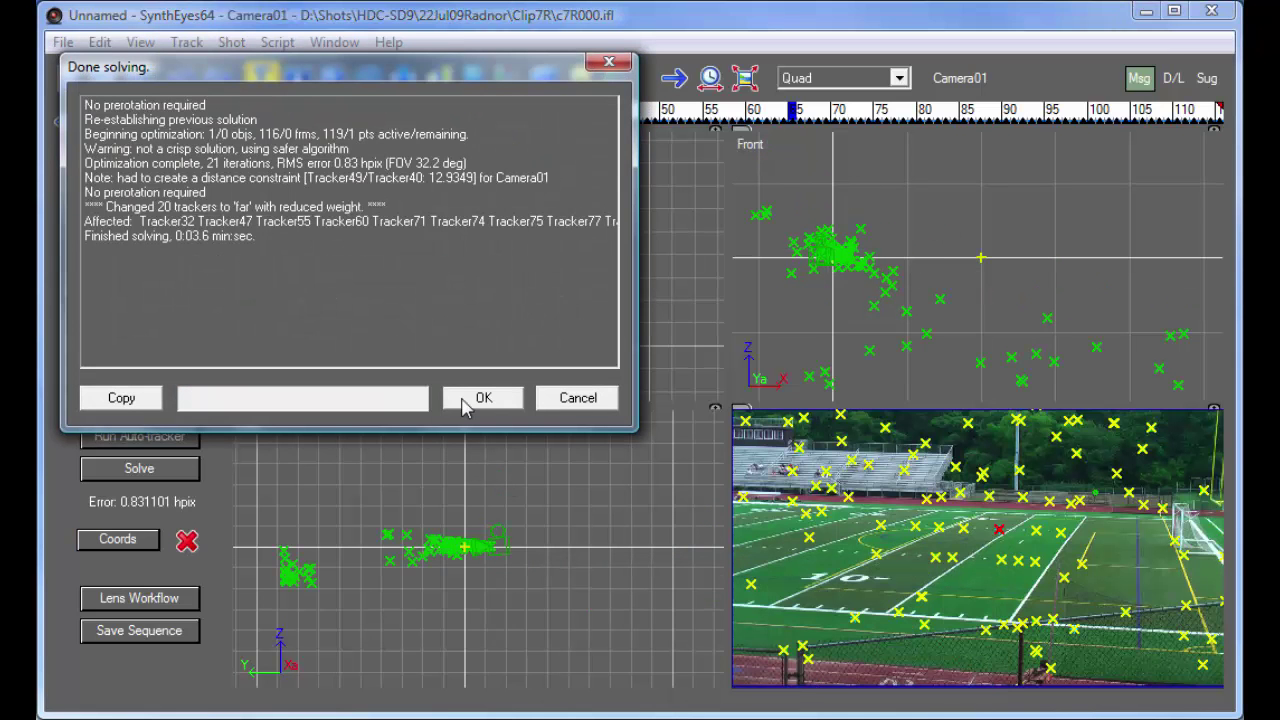
left_click(478, 398)
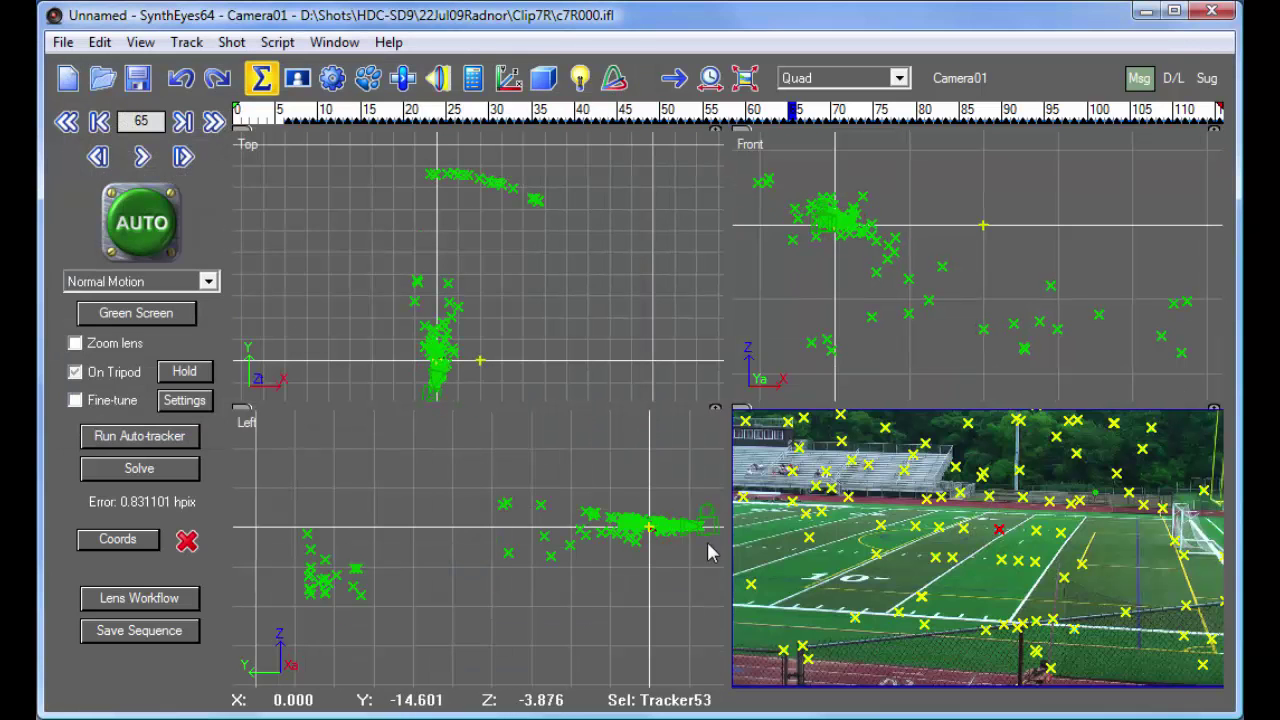
middle_click_drag(668, 536, 618, 533)
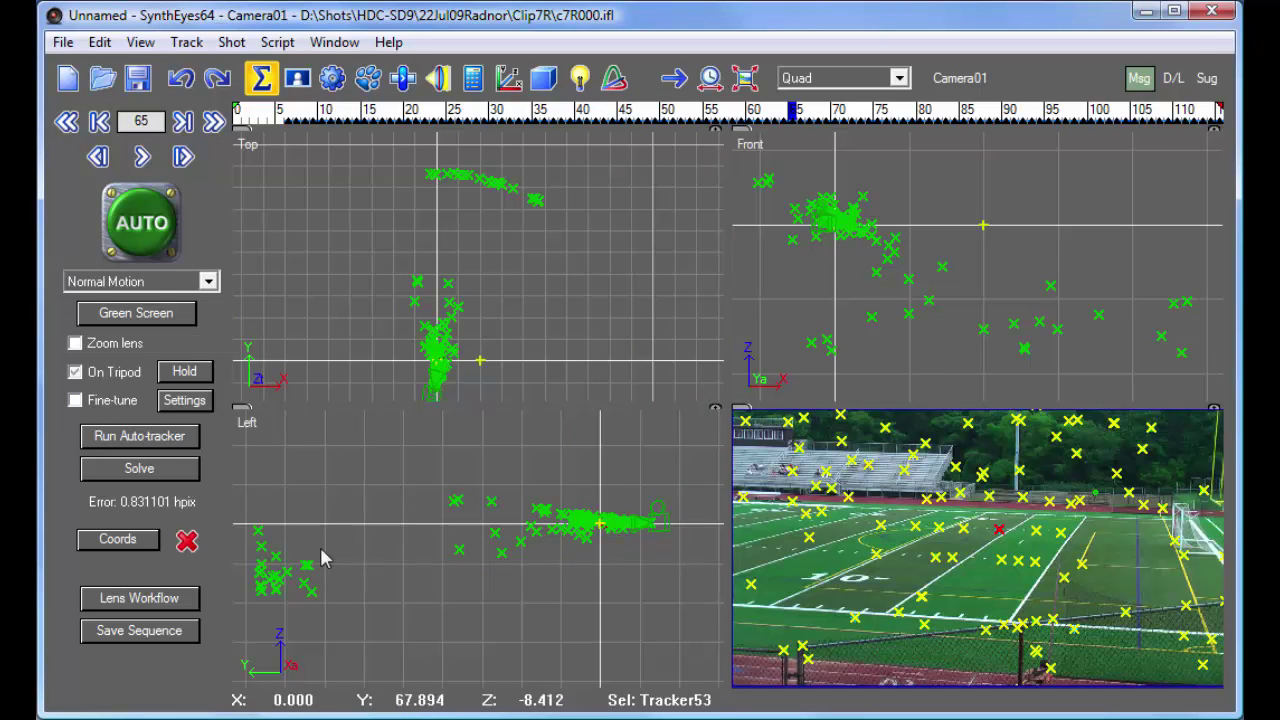
scroll(625, 517, "up", 2)
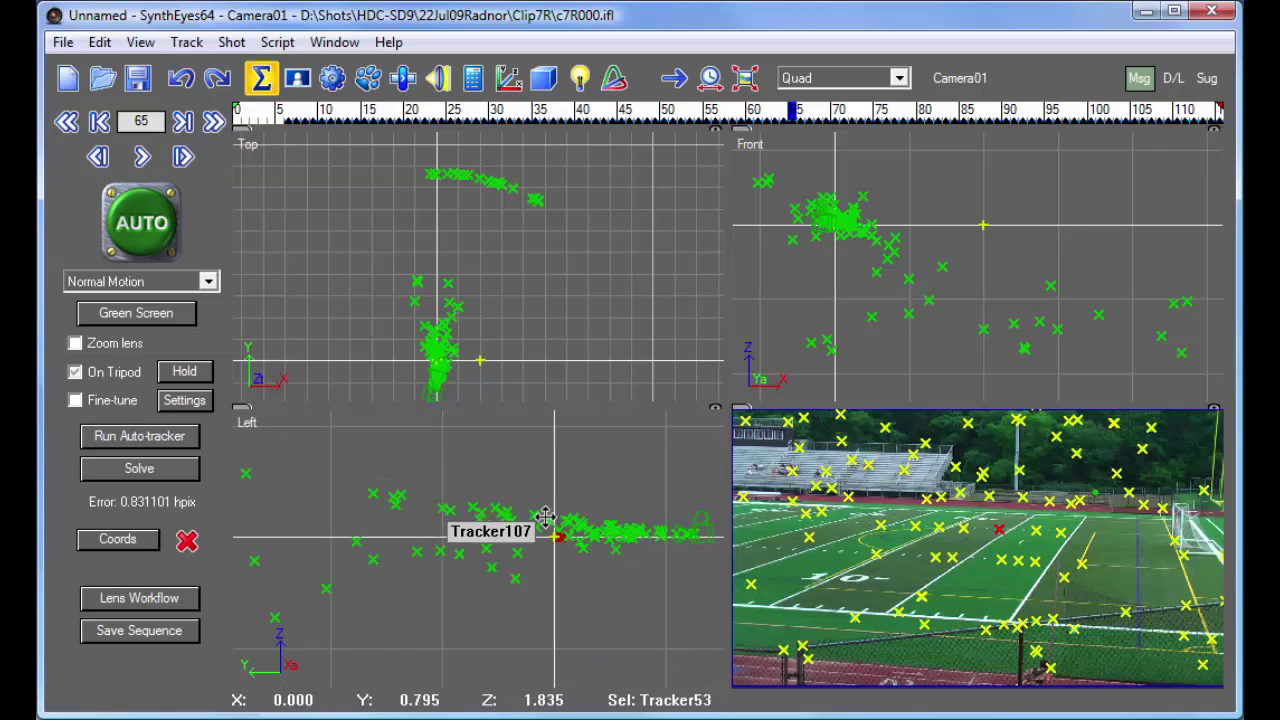
left_click(613, 529)
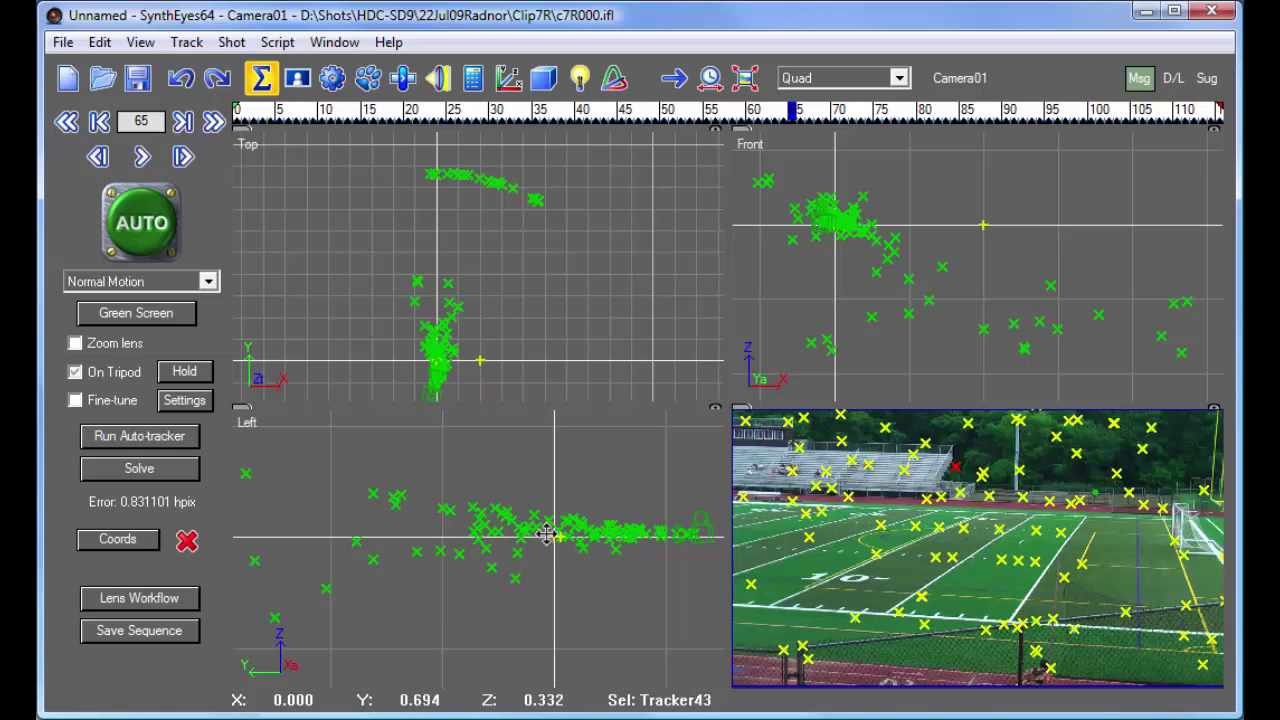
left_click(497, 529)
left_click(577, 521)
left_click(630, 529)
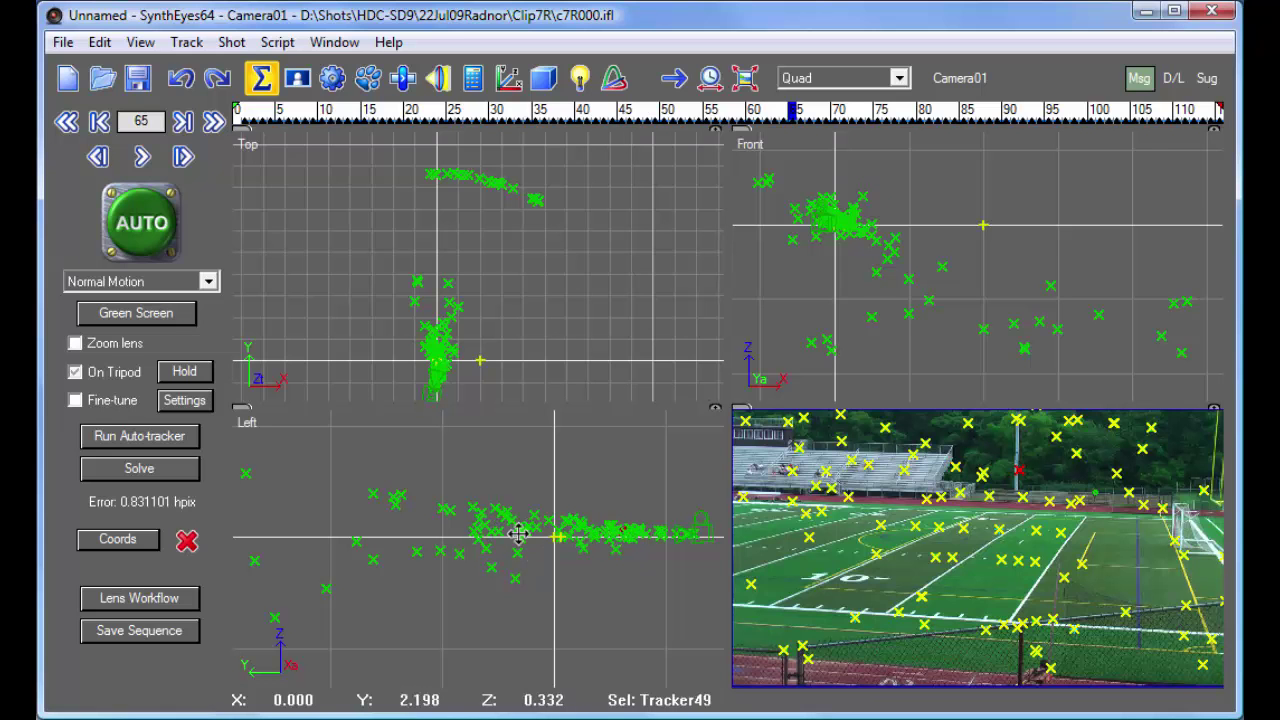
left_click(474, 509)
left_click(522, 524)
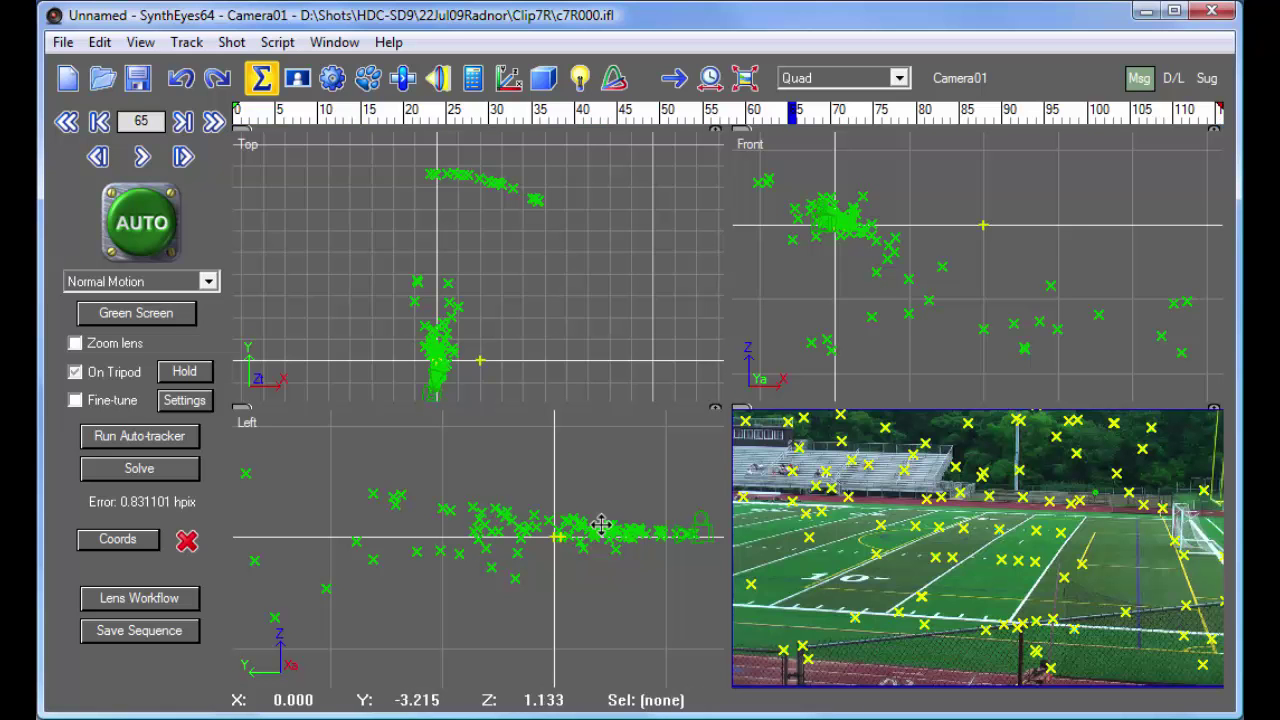
left_click(617, 540)
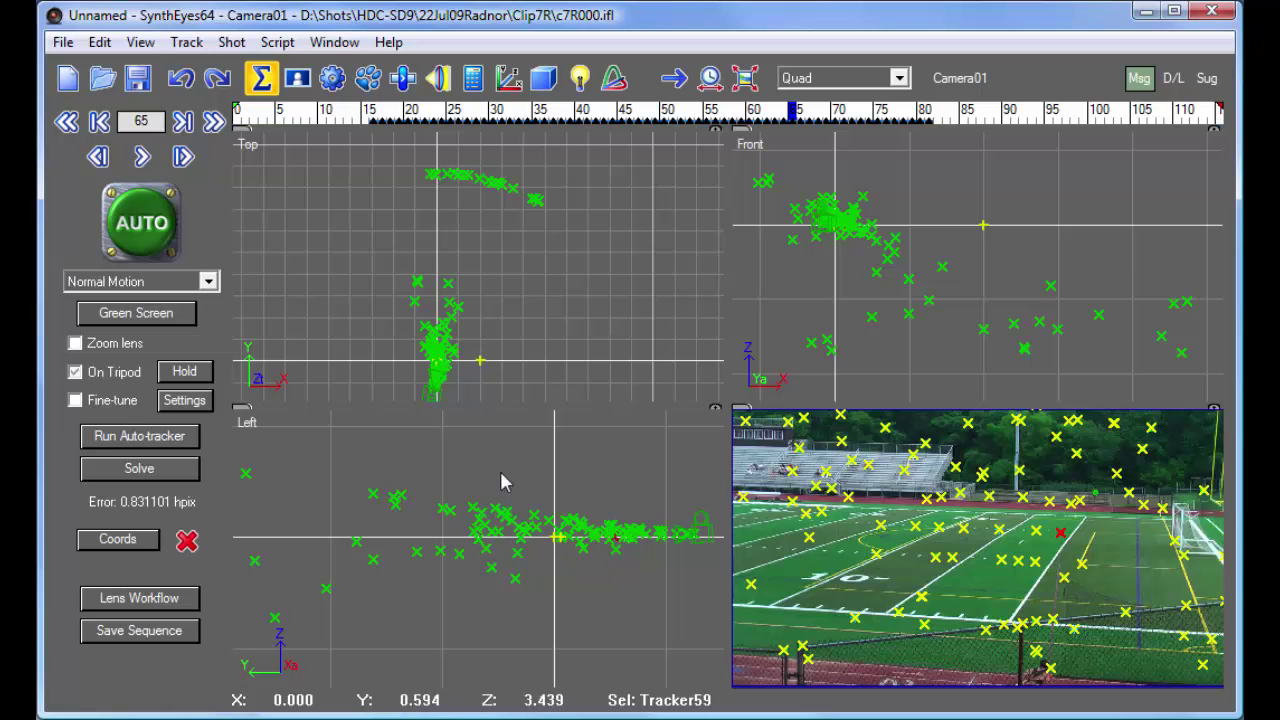
left_click(262, 113)
left_click_drag(262, 113, 963, 113)
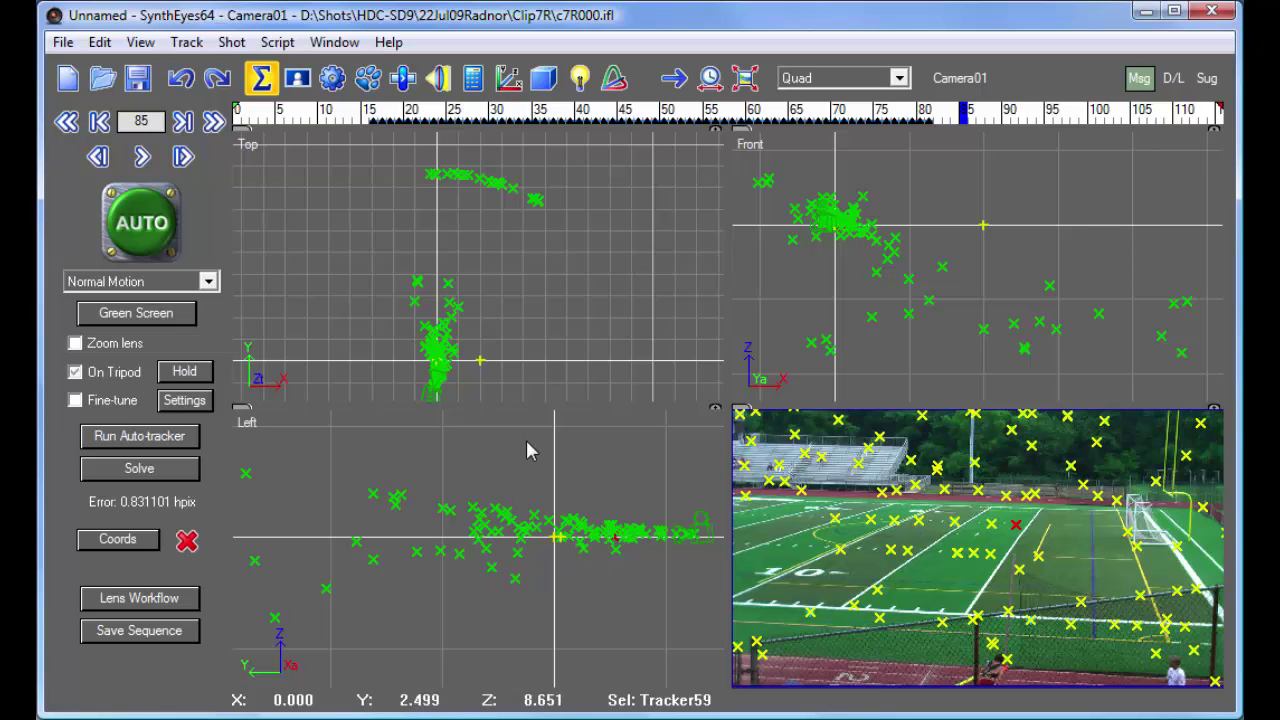
- Switch the camera solver mode to Tripod; the attempted solve is cancelled
left_click(474, 85)
left_click(150, 260)
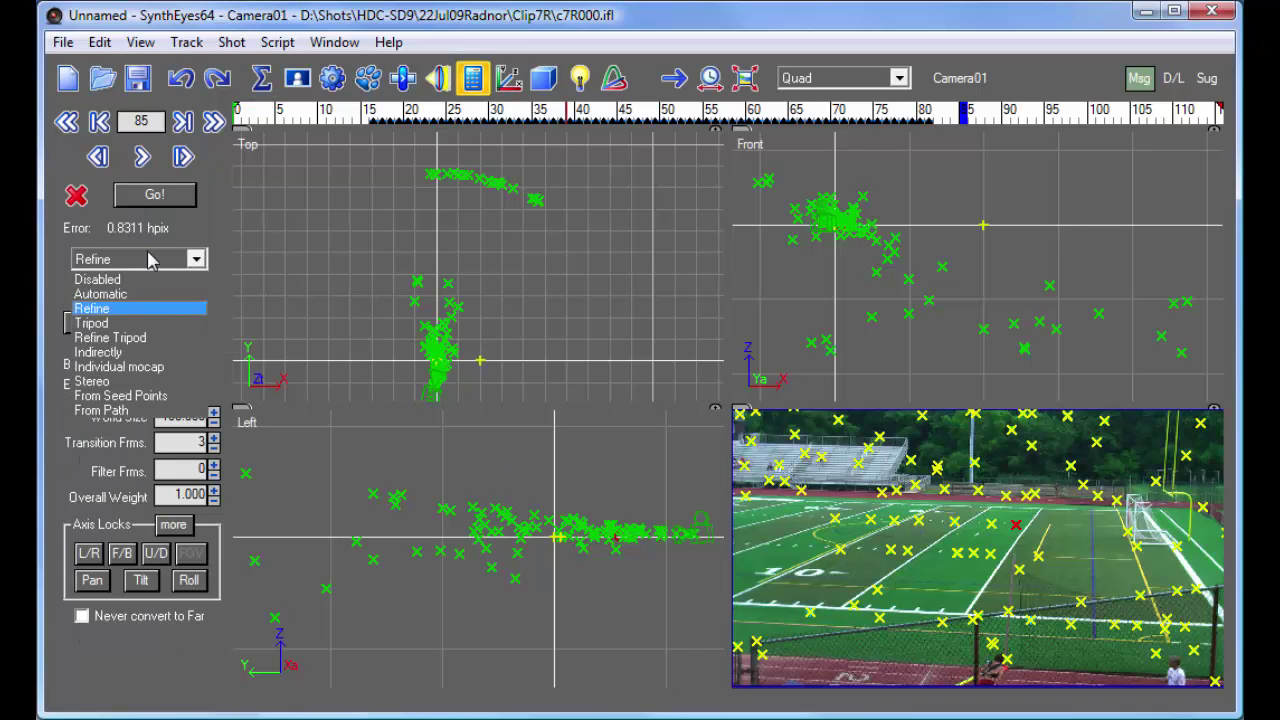
left_click(138, 324)
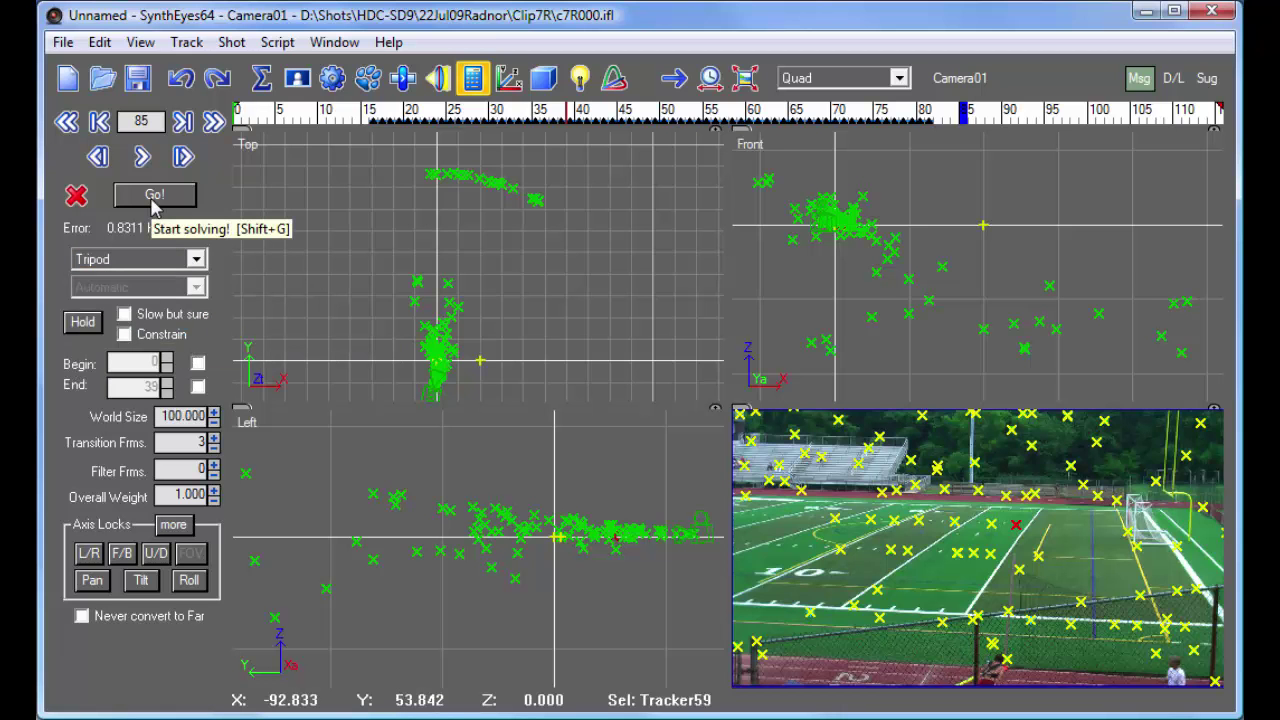
left_click(190, 197)
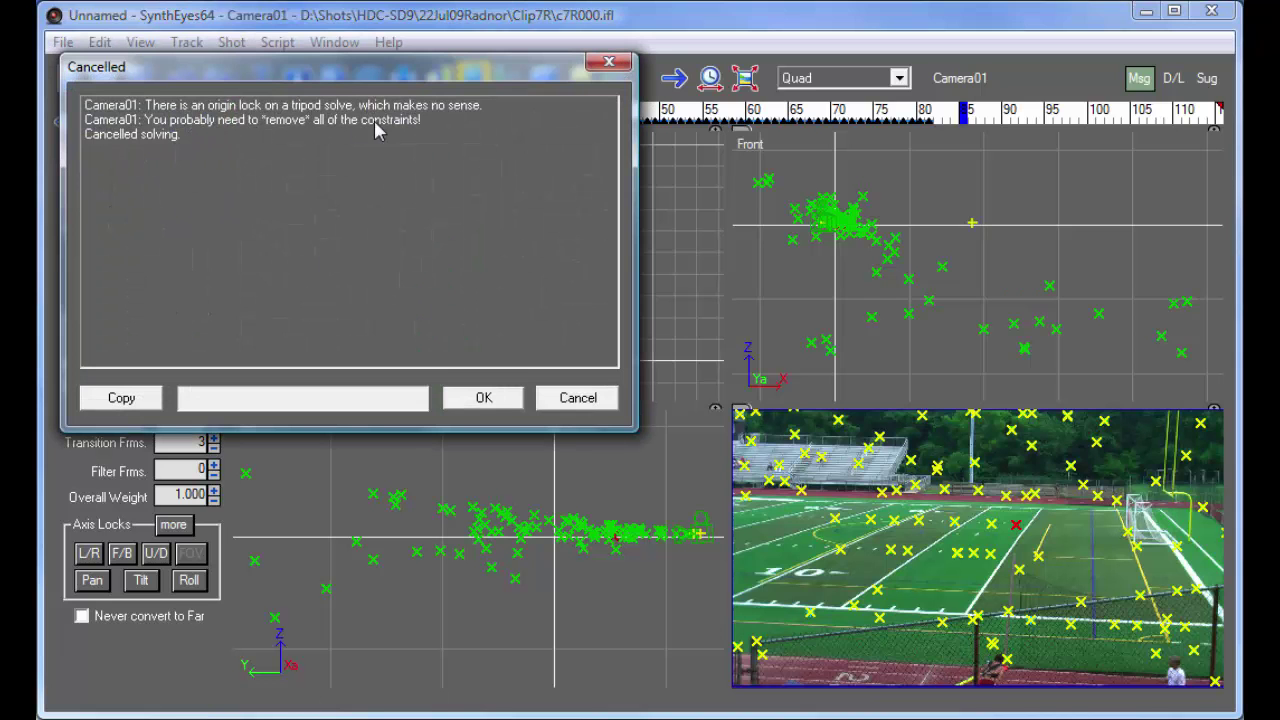
left_click(484, 399)
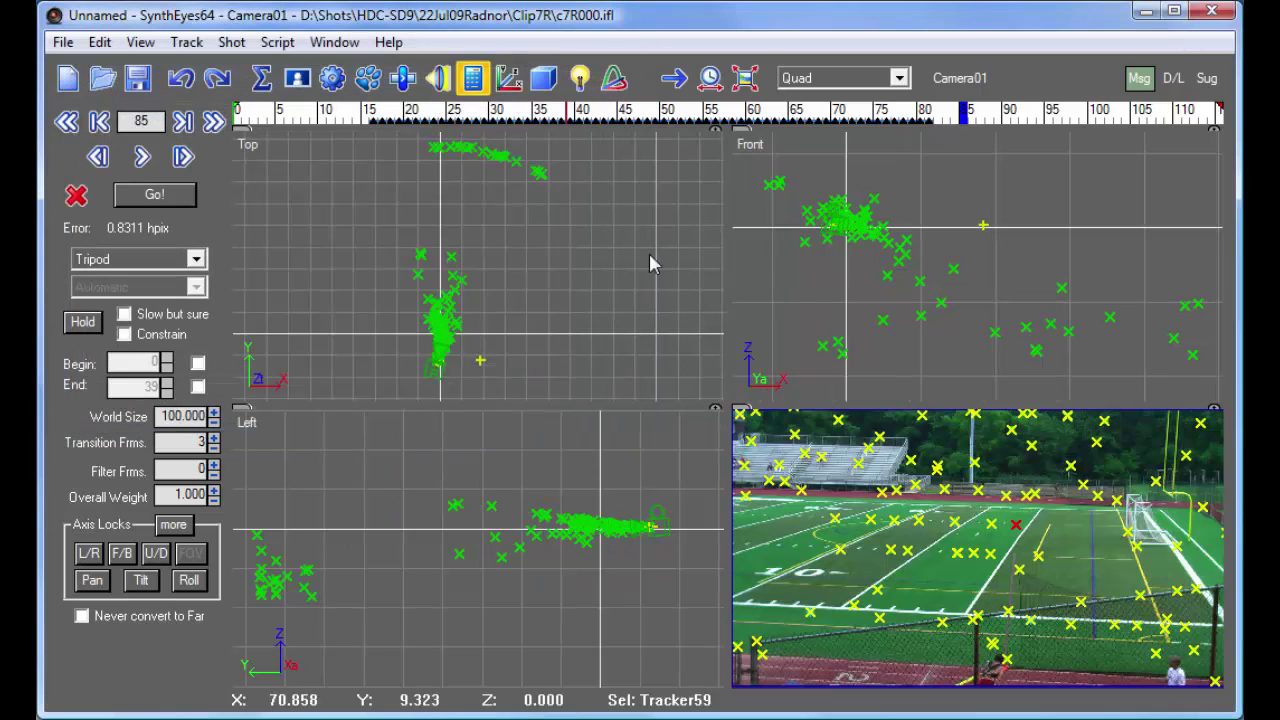
- Show the constrained points list and remove Tracker53's ground-plane lock
left_click(805, 80)
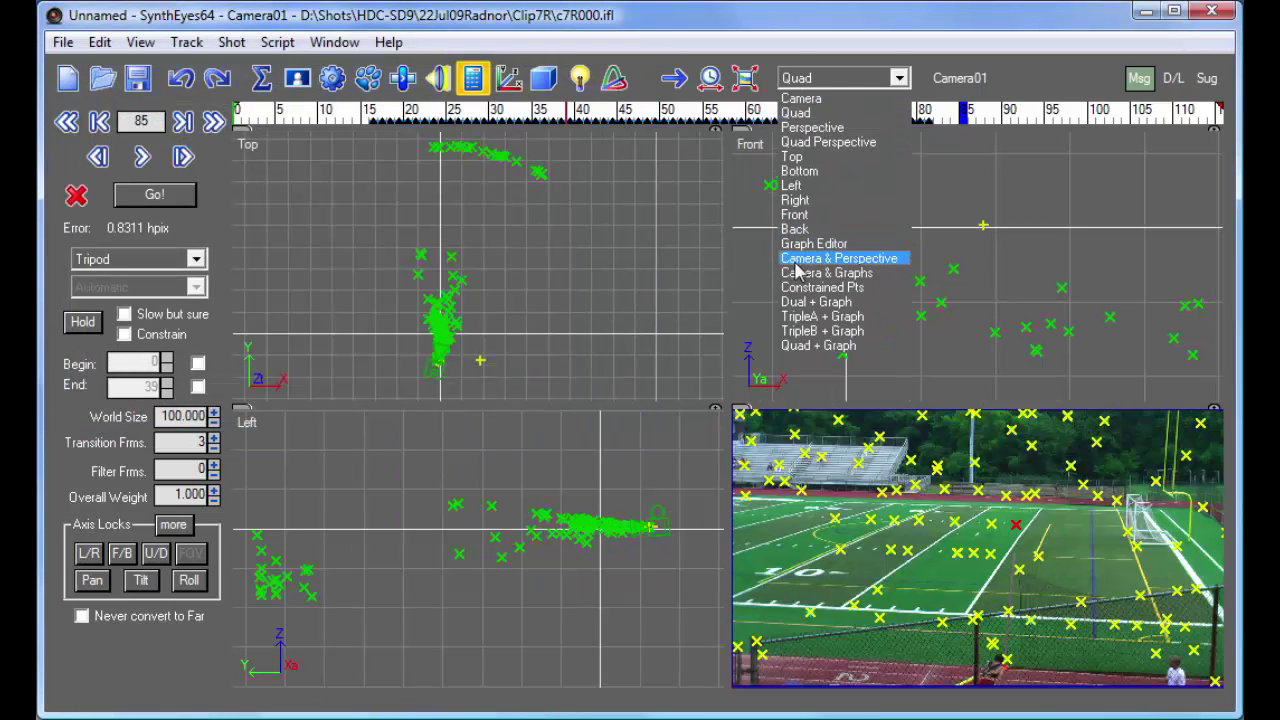
left_click(820, 287)
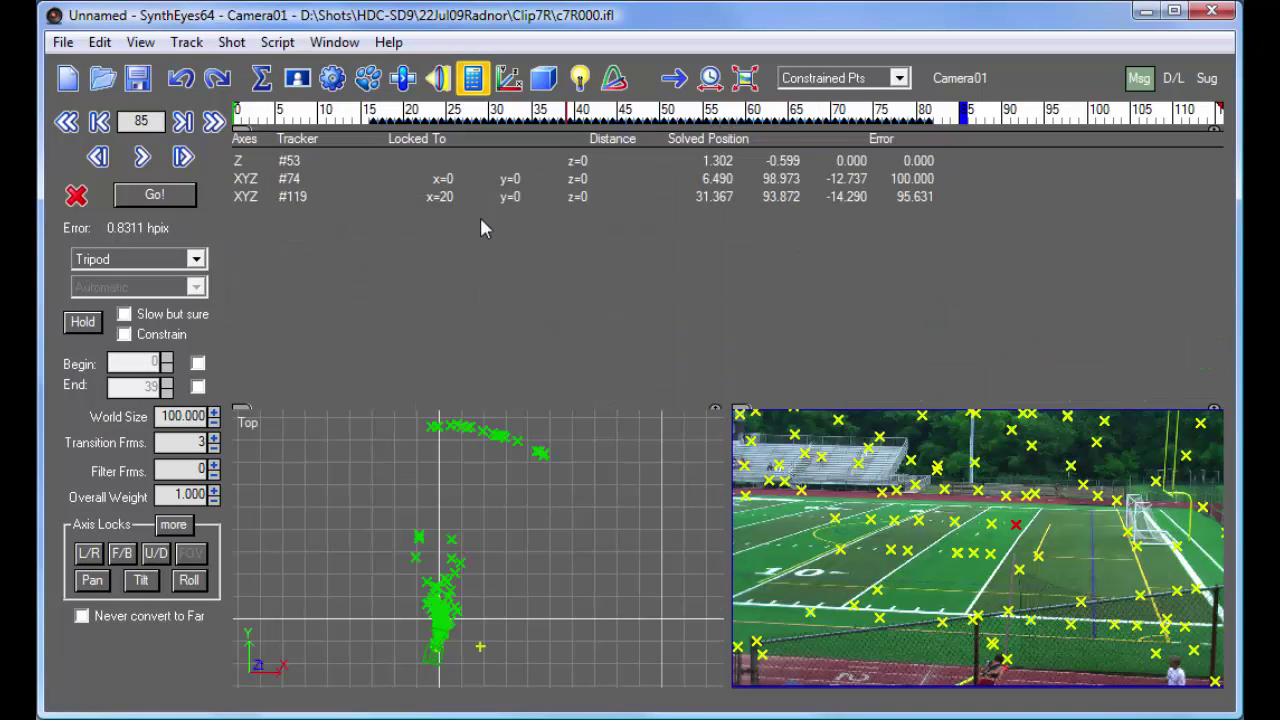
left_click(374, 161)
left_click(509, 77)
left_click(140, 377)
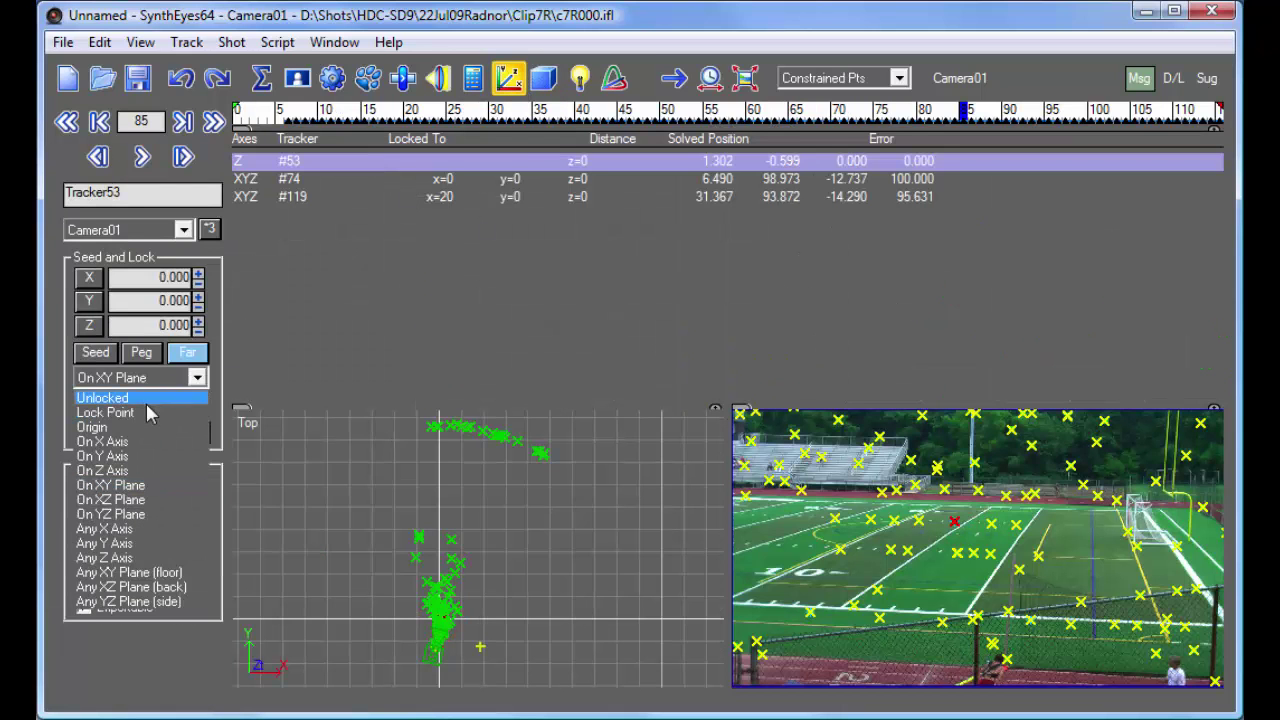
left_click(146, 400)
- Remove the origin lock from Tracker74 and the point lock from Tracker119
left_click(326, 177)
left_click(326, 161)
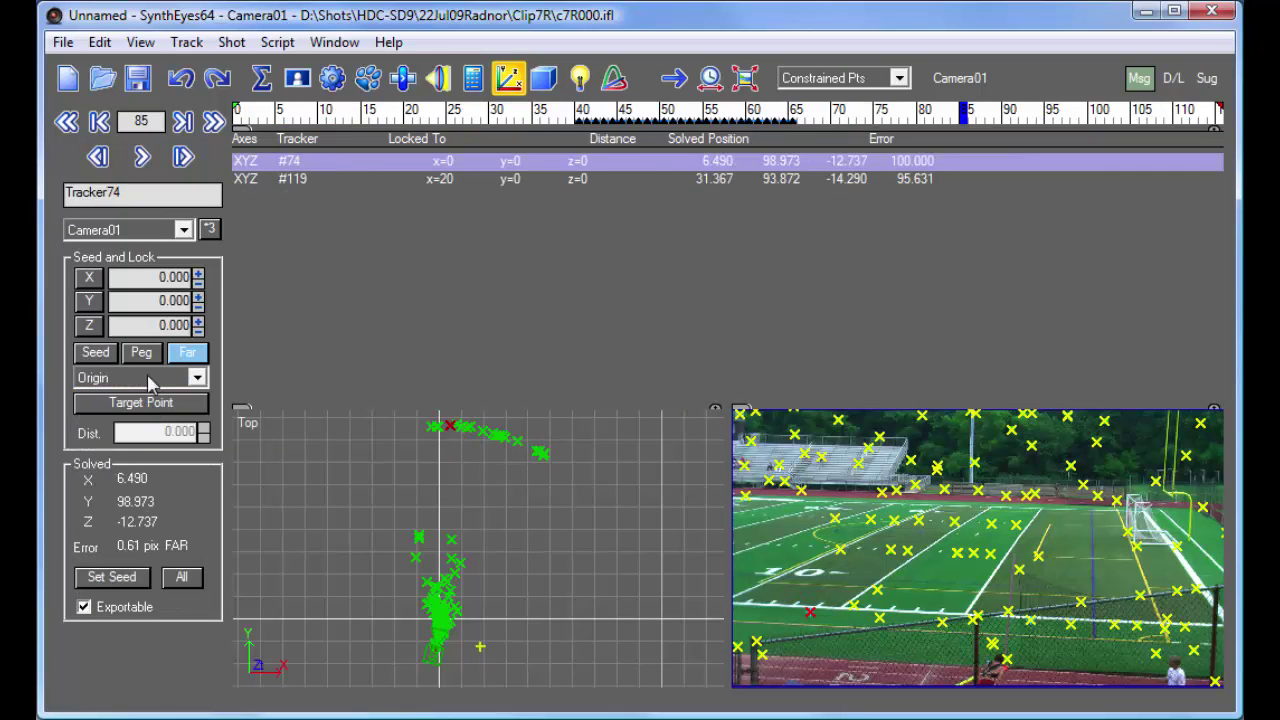
left_click(150, 378)
left_click(110, 398)
left_click(296, 161)
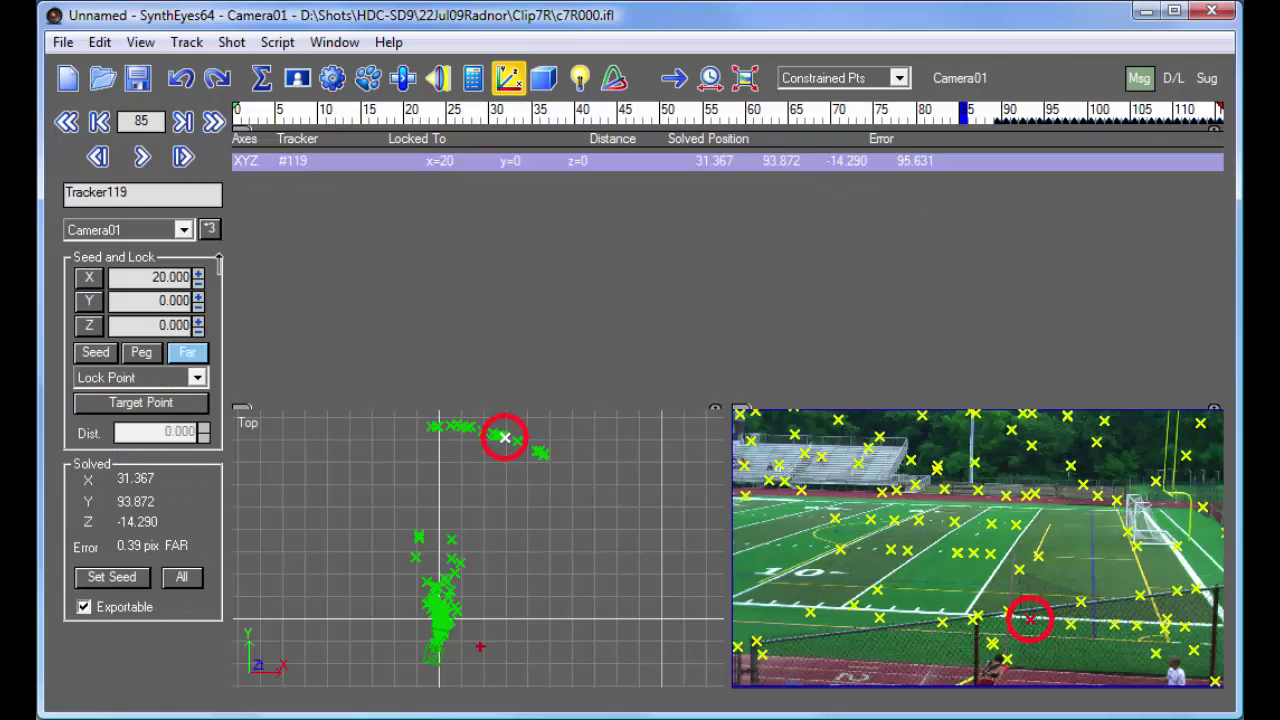
left_click(116, 379)
left_click(118, 400)
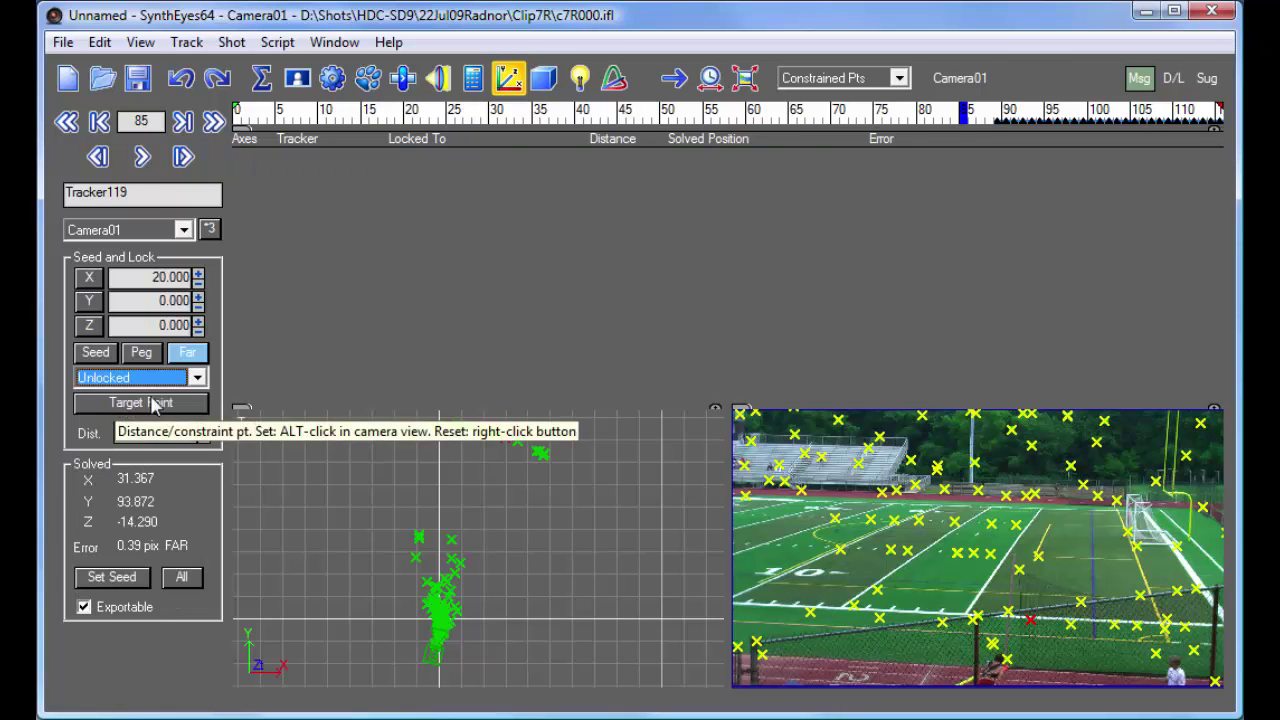
- Switch the viewport layout to Quad with Top, Front, Left and camera views
left_click(852, 77)
scroll(840, 100, "up", 2)
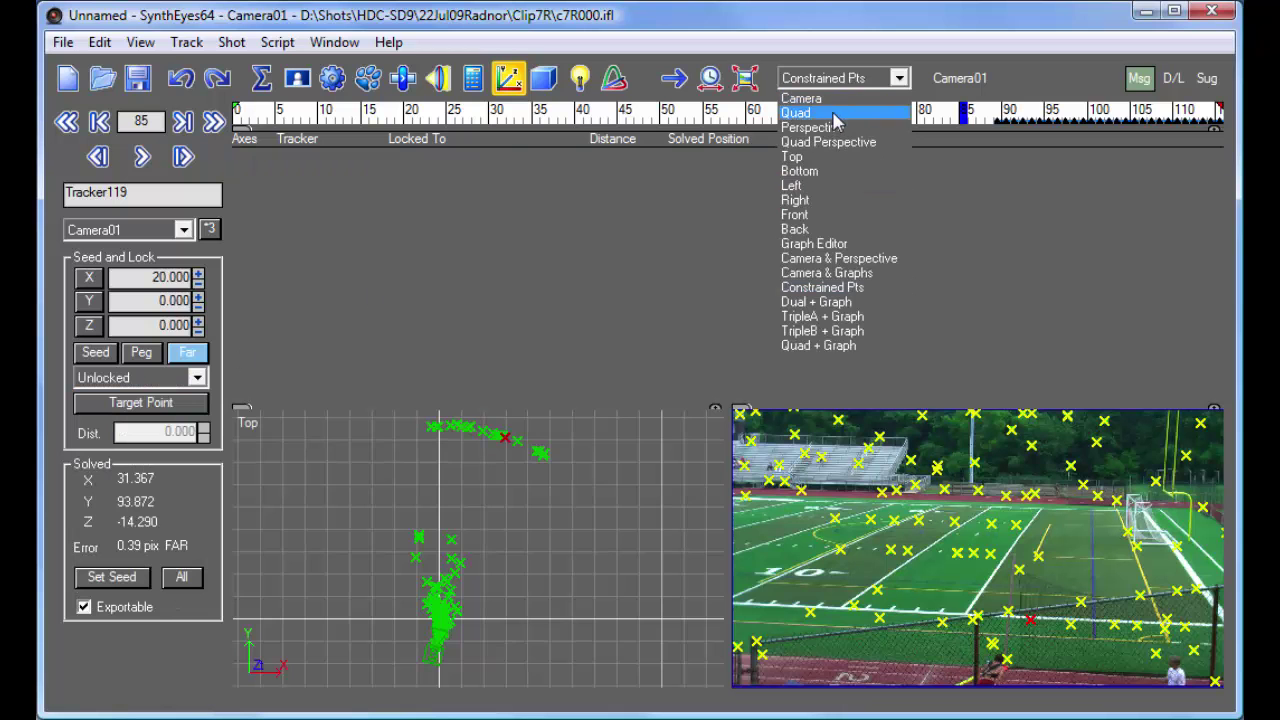
left_click(837, 107)
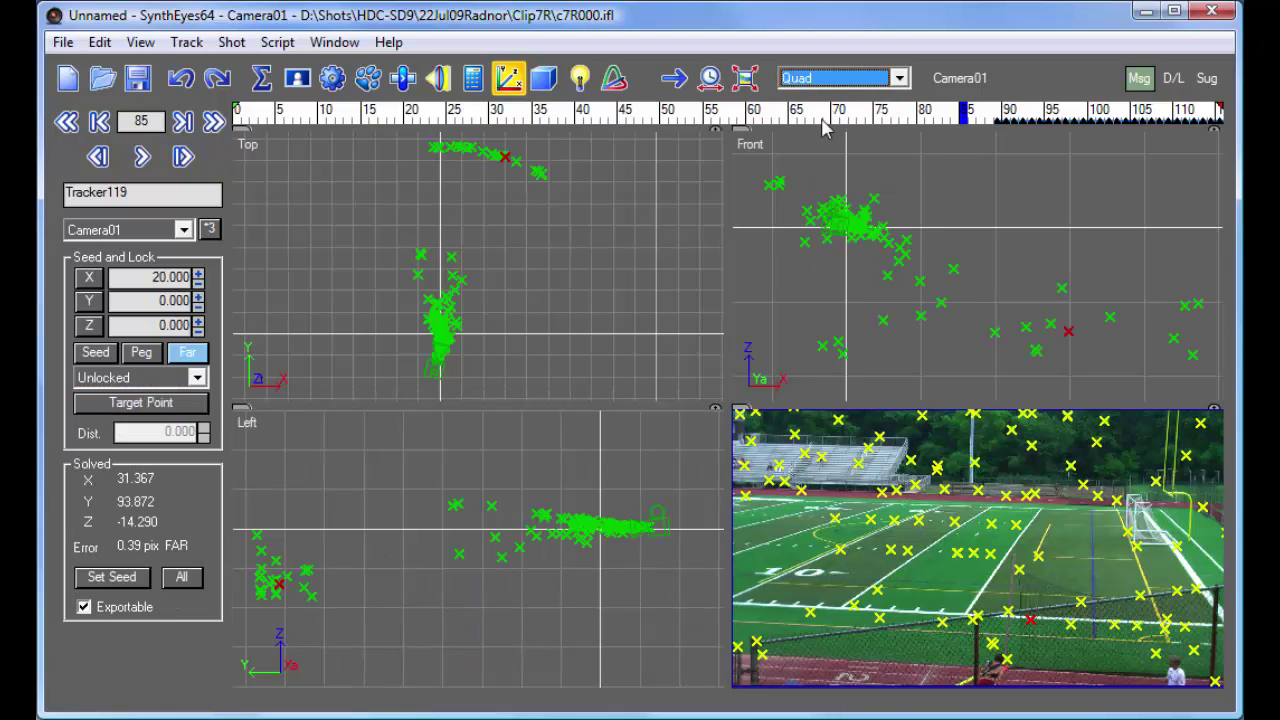
- Solve the tripod camera from the seeded trackers to a 2.0174 hpix error
left_click(473, 78)
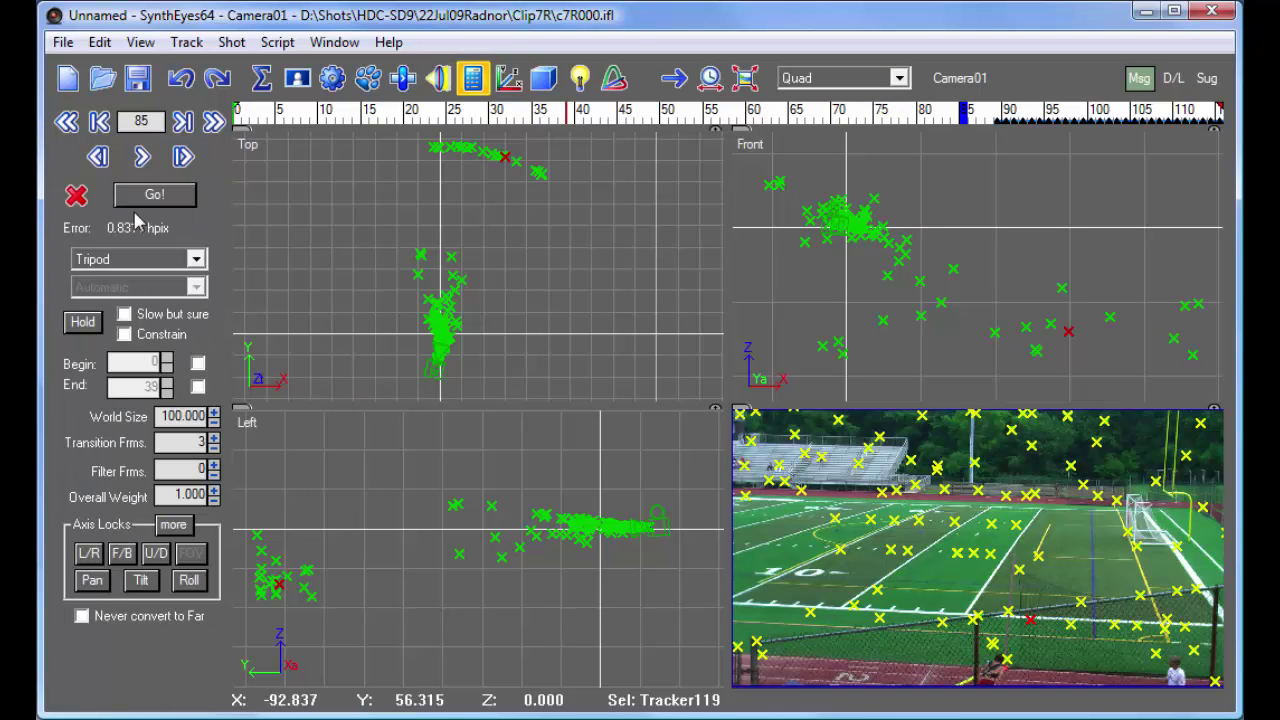
left_click(150, 202)
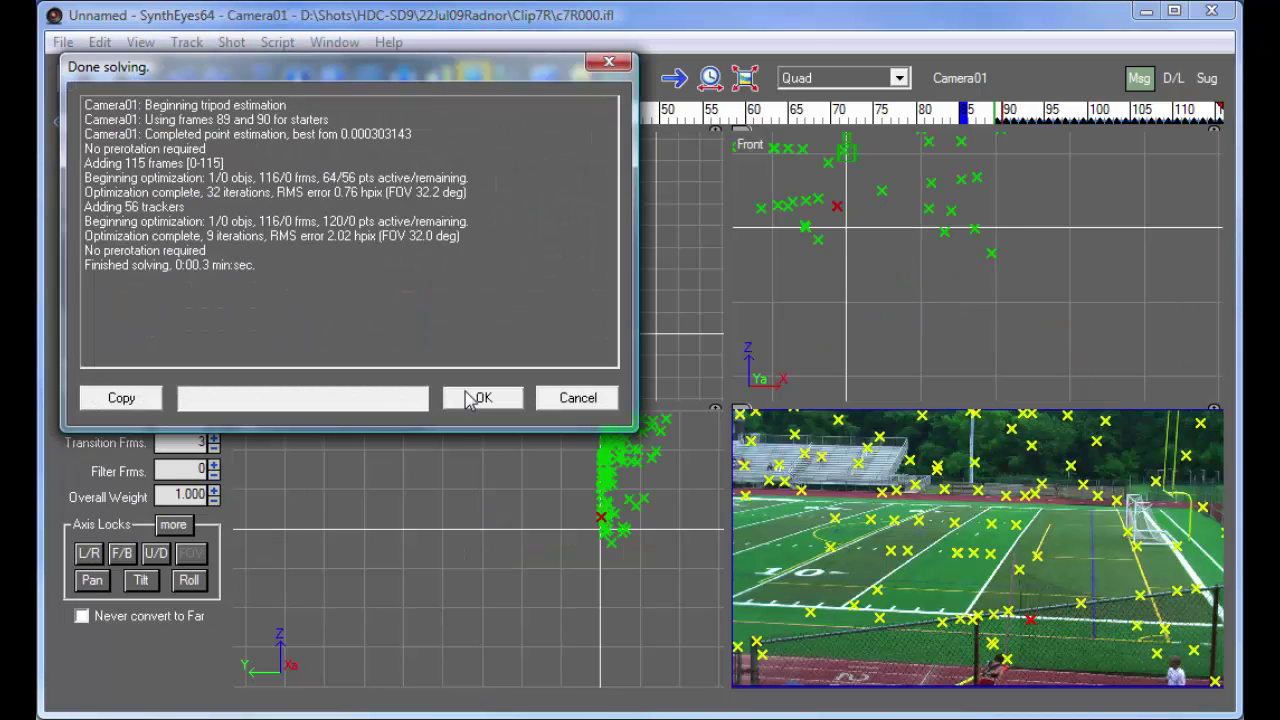
left_click(470, 397)
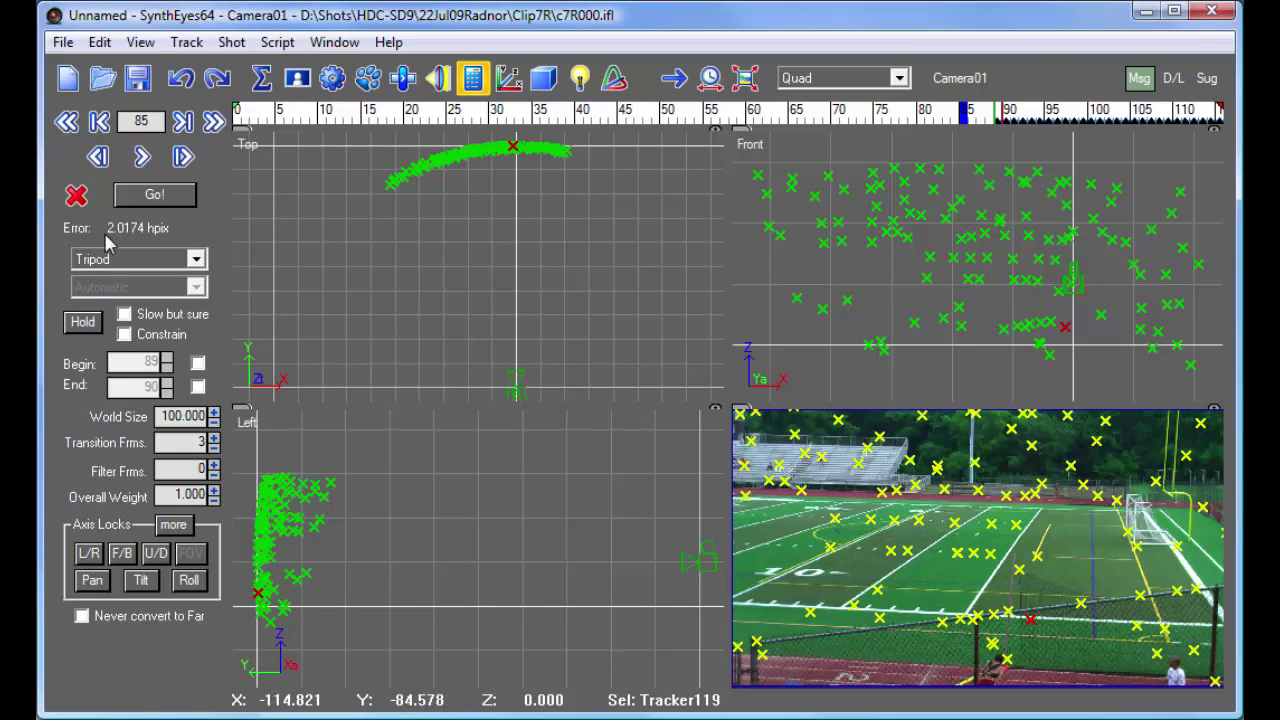
- Scrub the shot between frames 110 and 21 while panning and zooming the Top view on the camera path
left_click_drag(258, 115, 1110, 118)
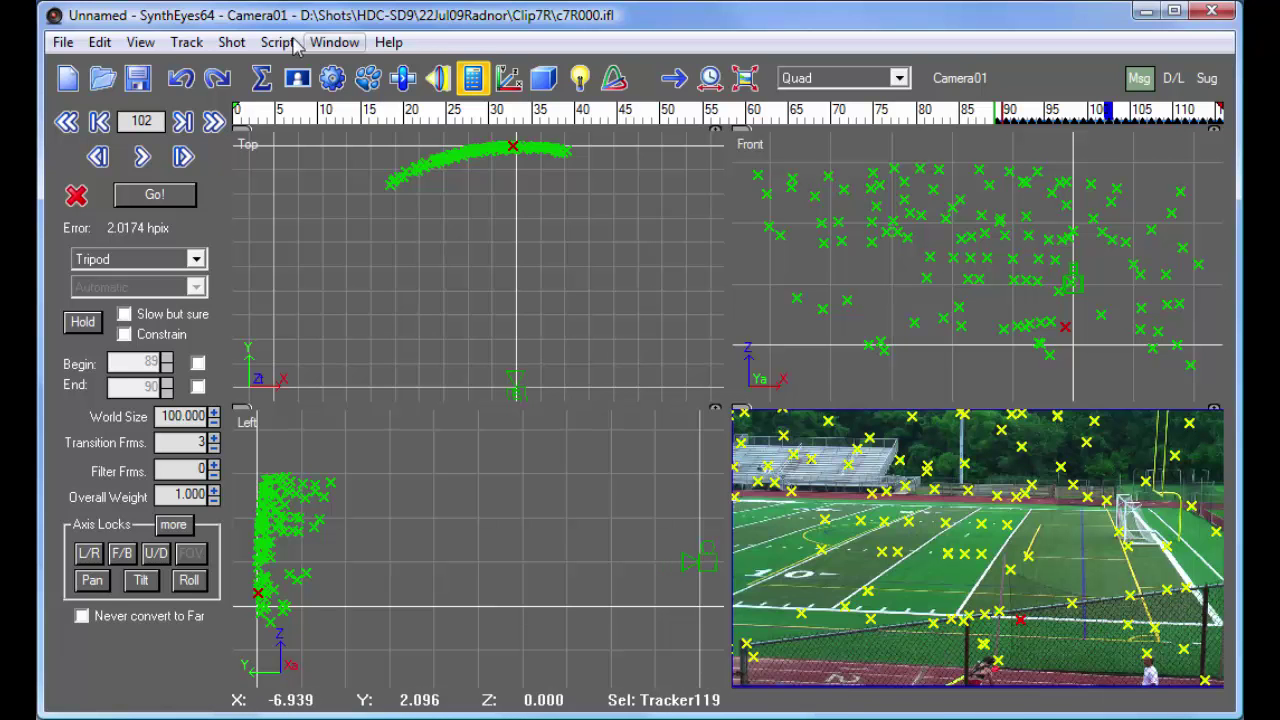
key("Left")
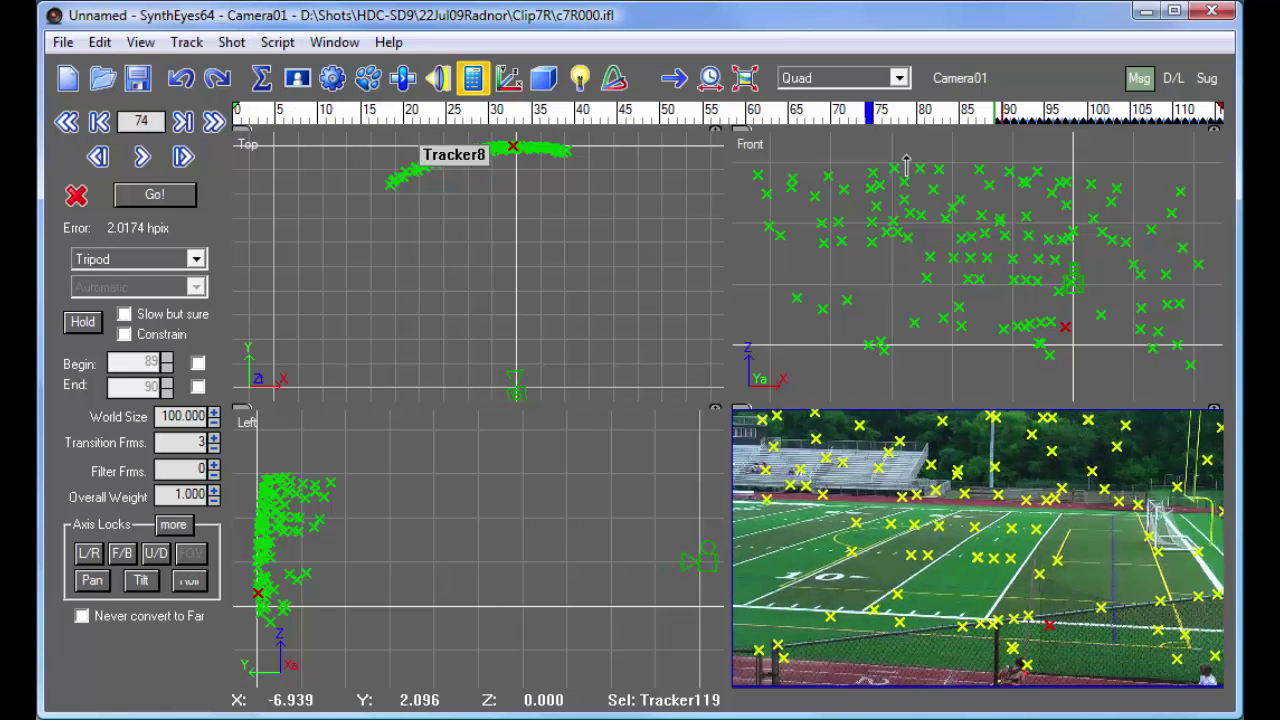
key("Right")
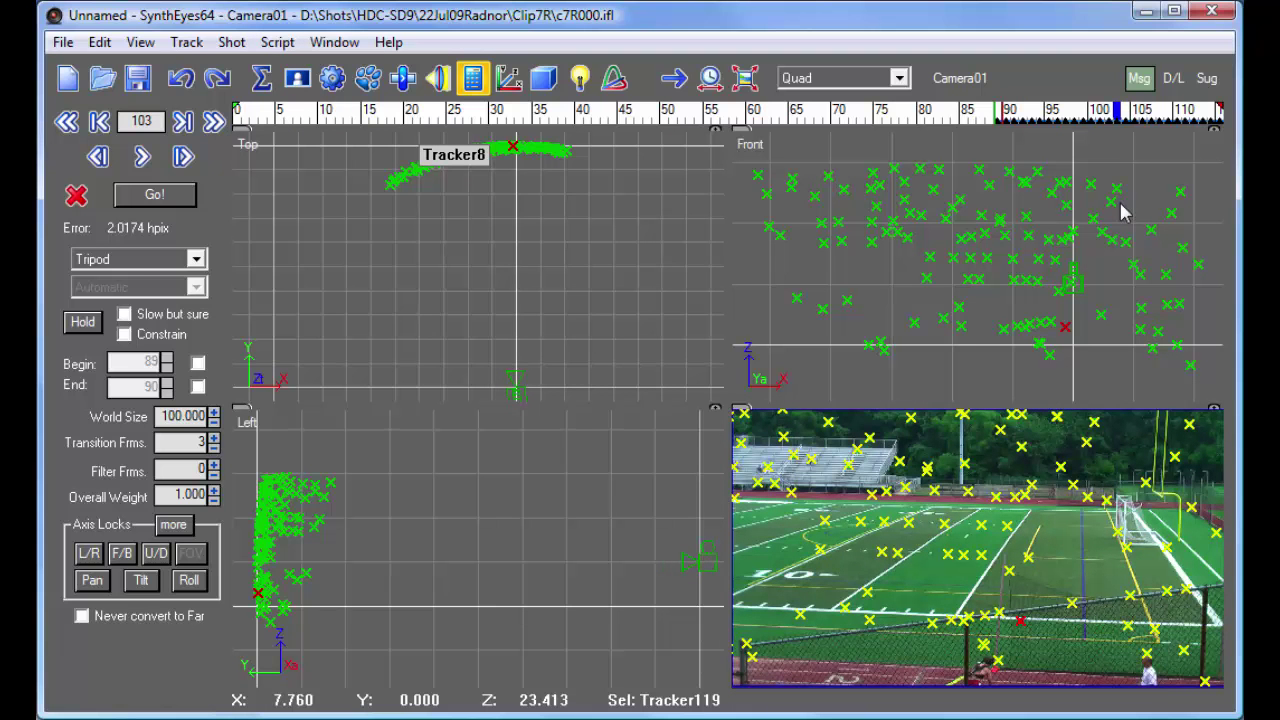
left_click(1174, 112)
left_click_drag(1176, 112, 417, 112)
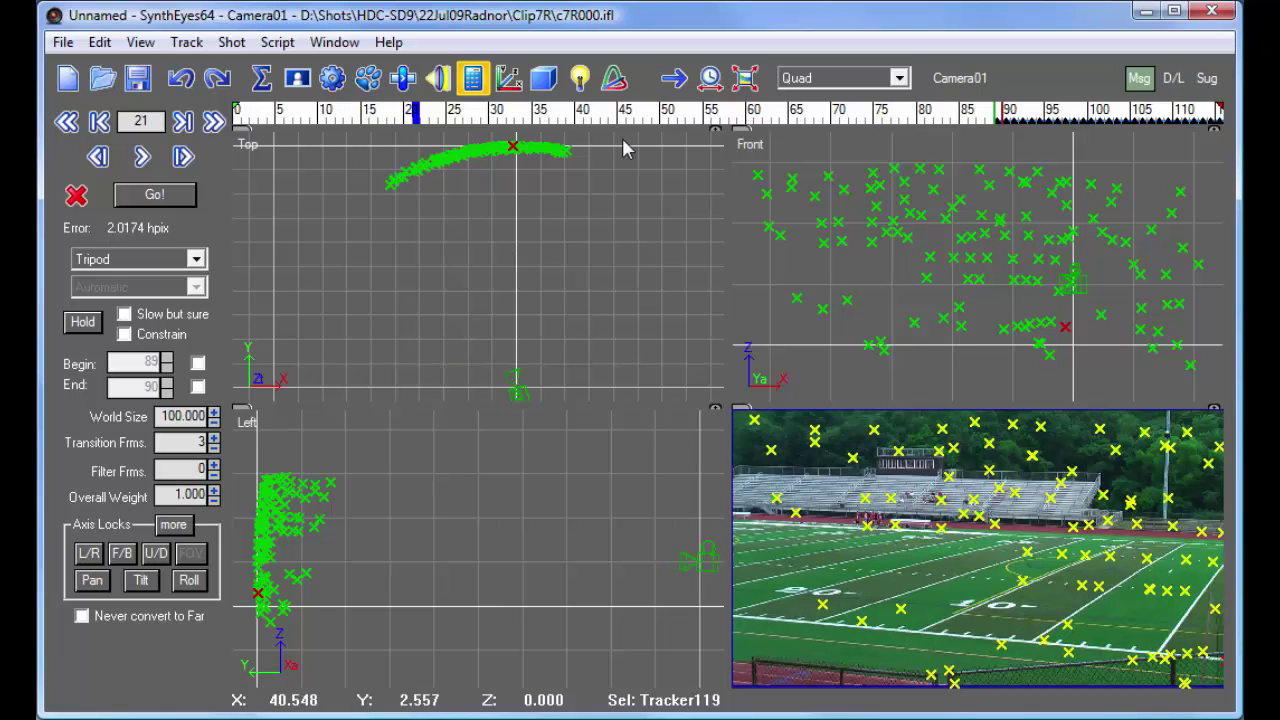
scroll(528, 195, "down", 5)
middle_click_drag(528, 213, 483, 302)
scroll(480, 314, "up", 3)
scroll(480, 314, "up", 3)
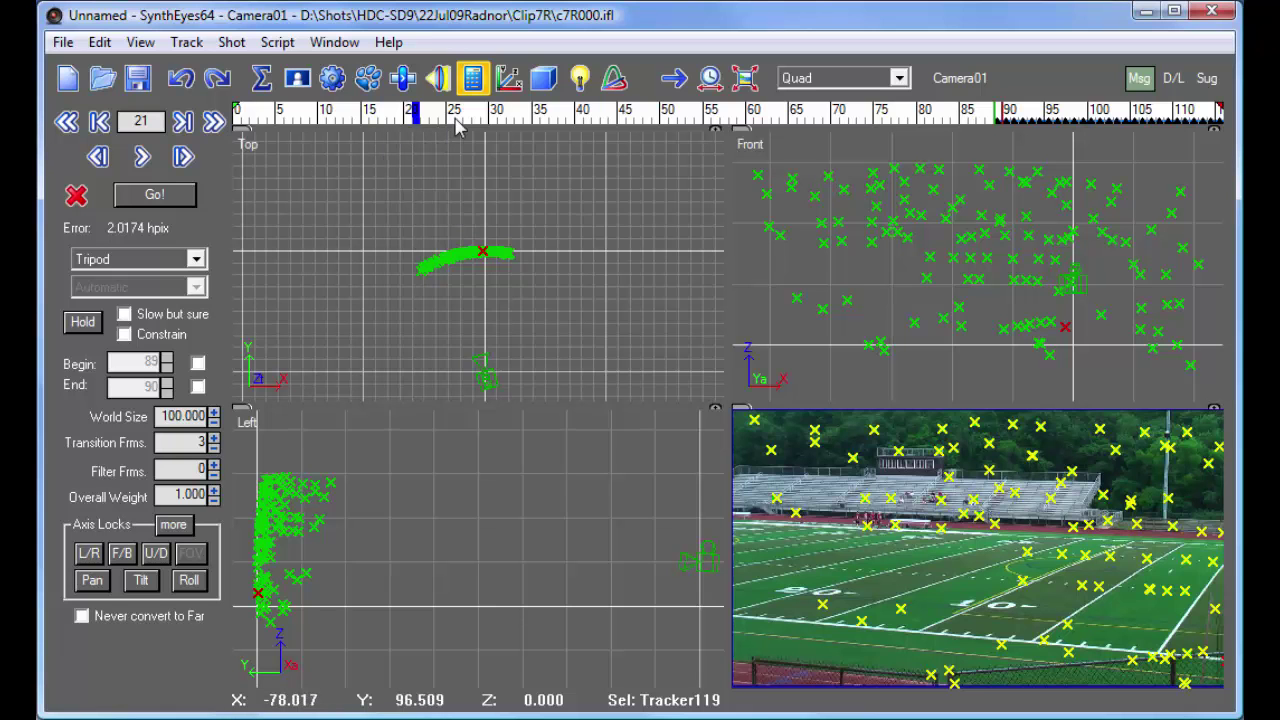
- Create red Sphere01 on the field from the Top view, scrub forward, and open Image Preparation
right_click(459, 200)
mouse_move(545, 240)
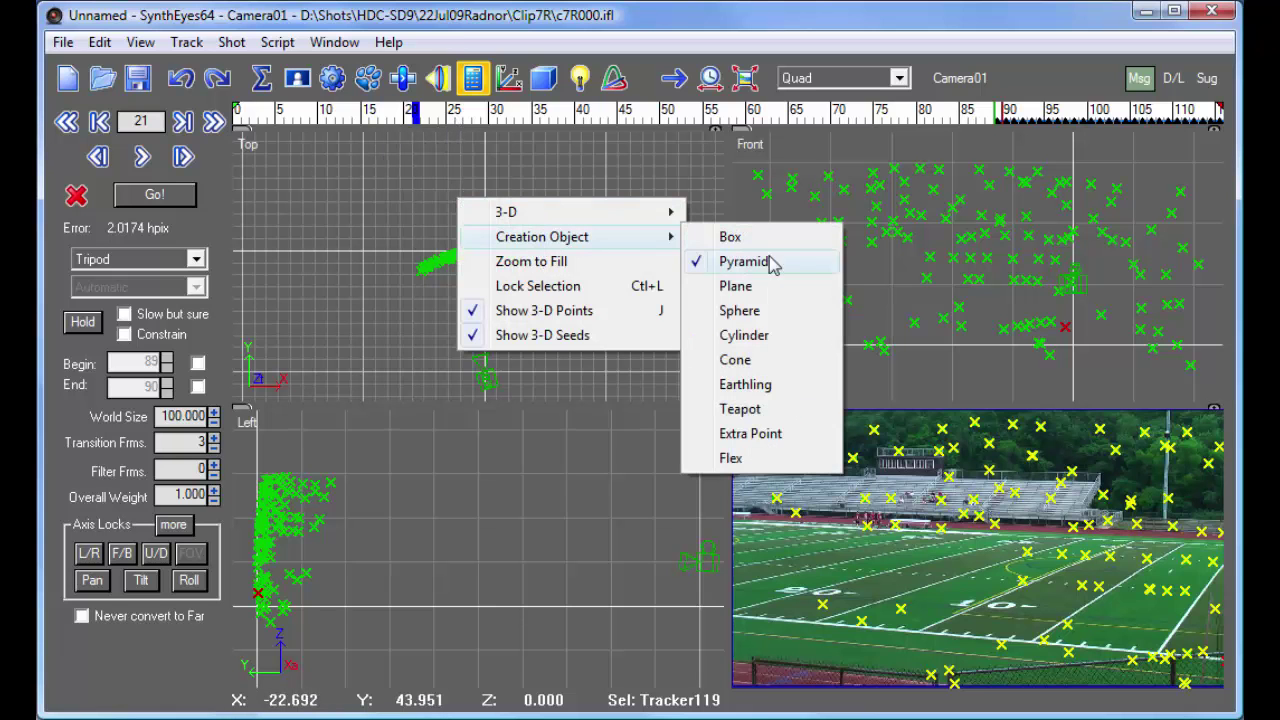
left_click(740, 311)
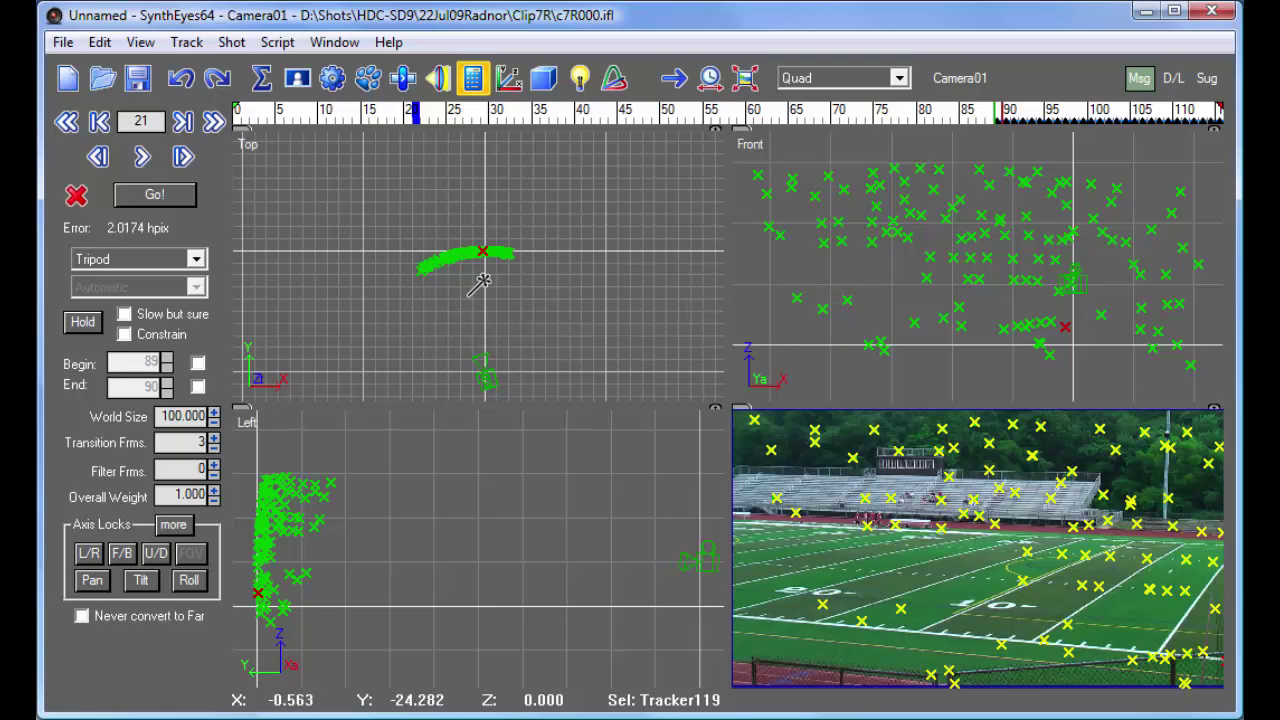
left_click_drag(471, 277, 428, 173)
mouse_move(270, 114)
left_mouse_down()
mouse_move(523, 114)
mouse_move(985, 147)
mouse_move(408, 160)
left_mouse_up()
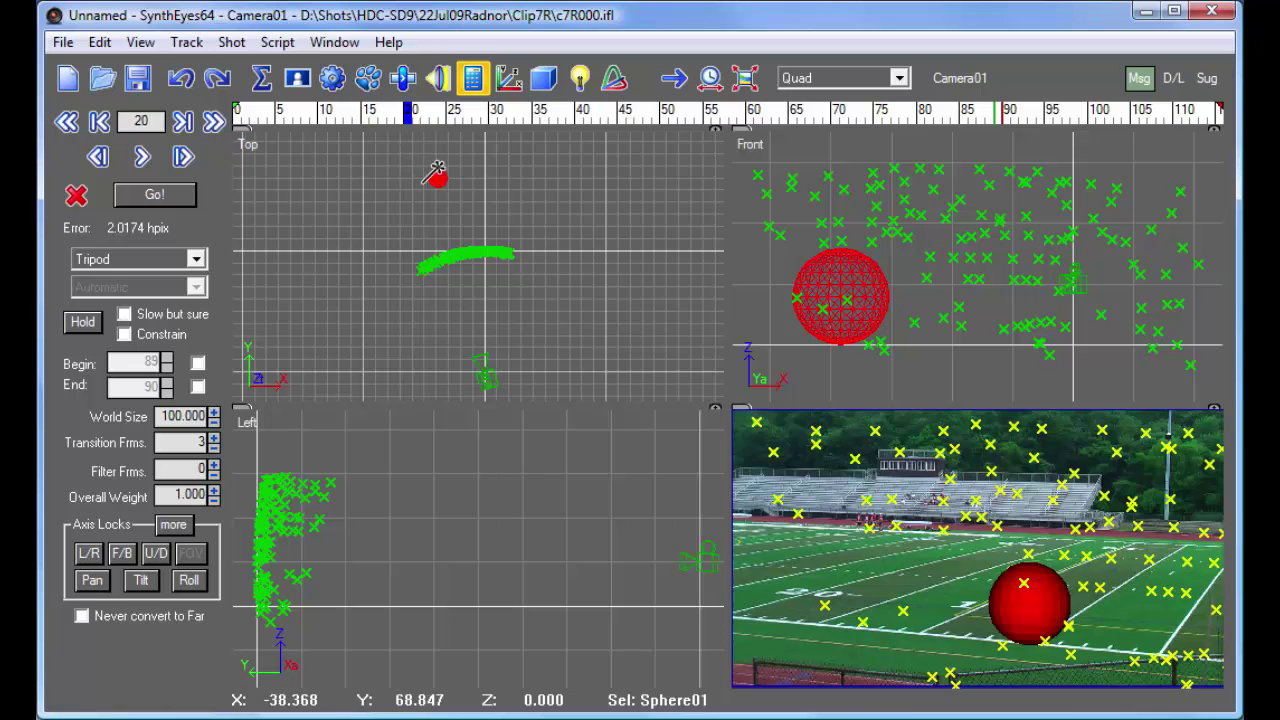
key("p")
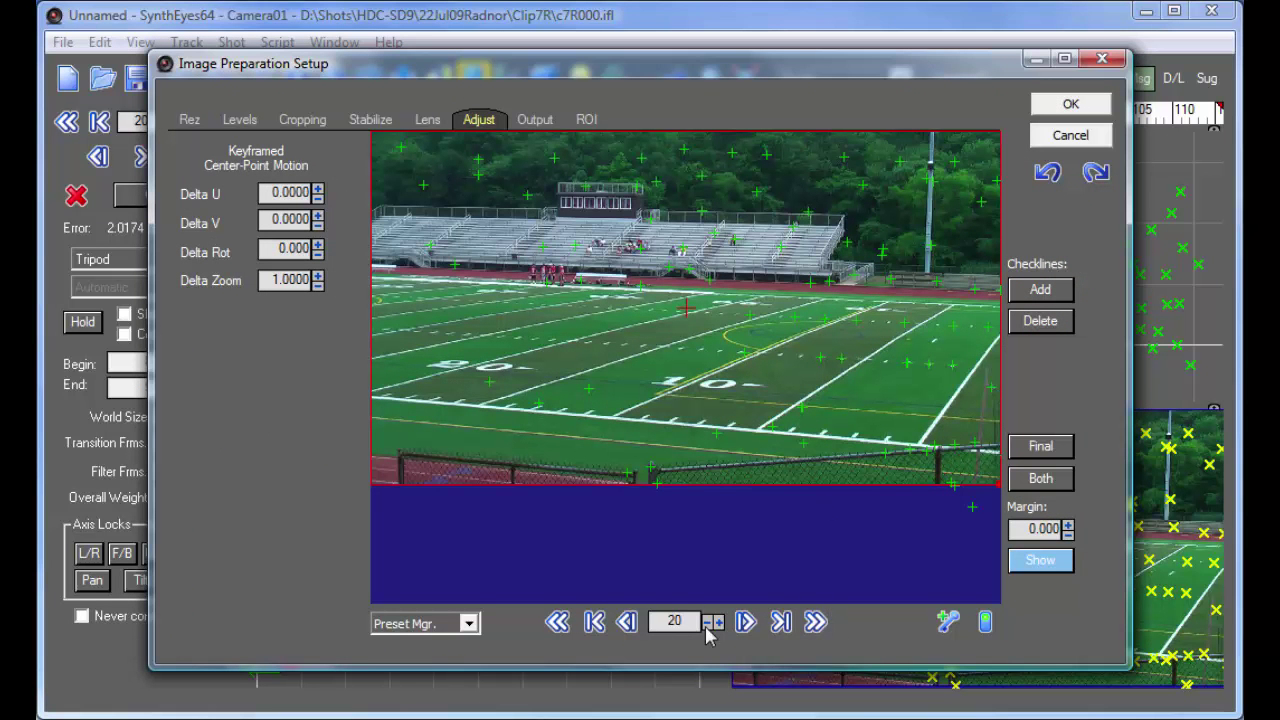
- Zoom in slightly at frame 115 and reset Delta Zoom to 1.0000 at frame 67
left_click_drag(712, 622, 712, 580)
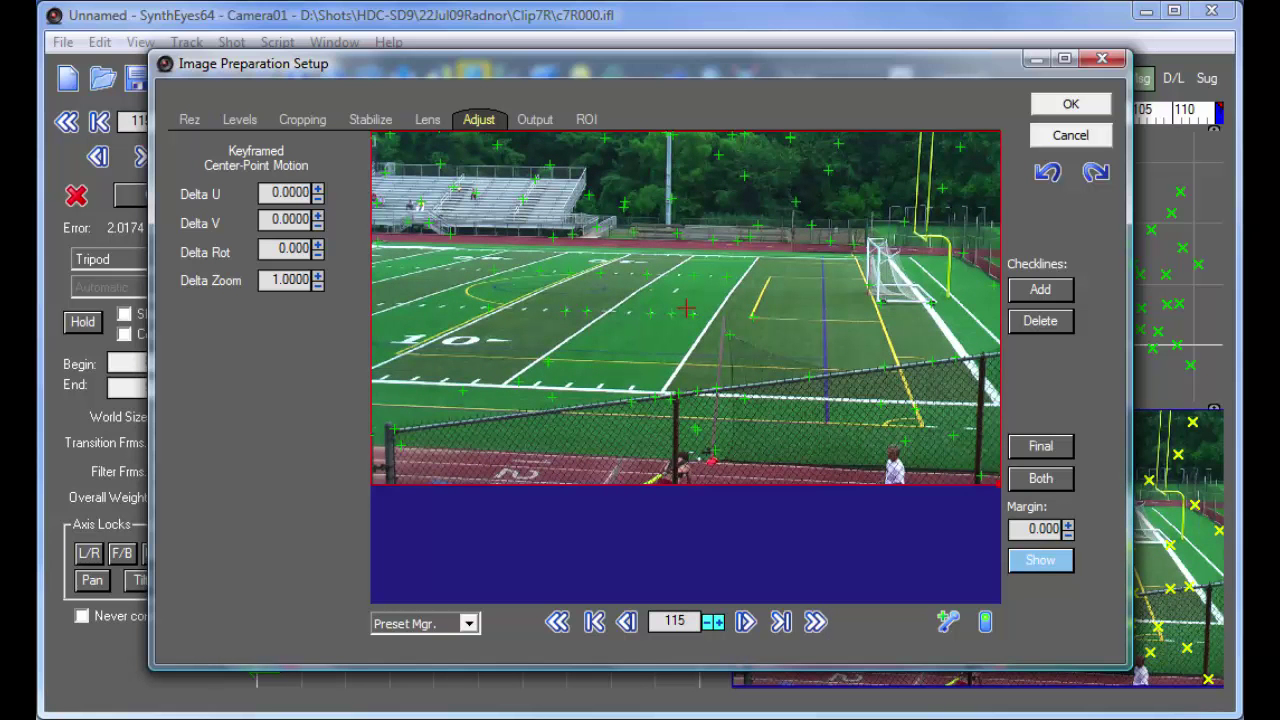
left_click_drag(712, 580, 716, 628)
left_click_drag(317, 280, 317, 255)
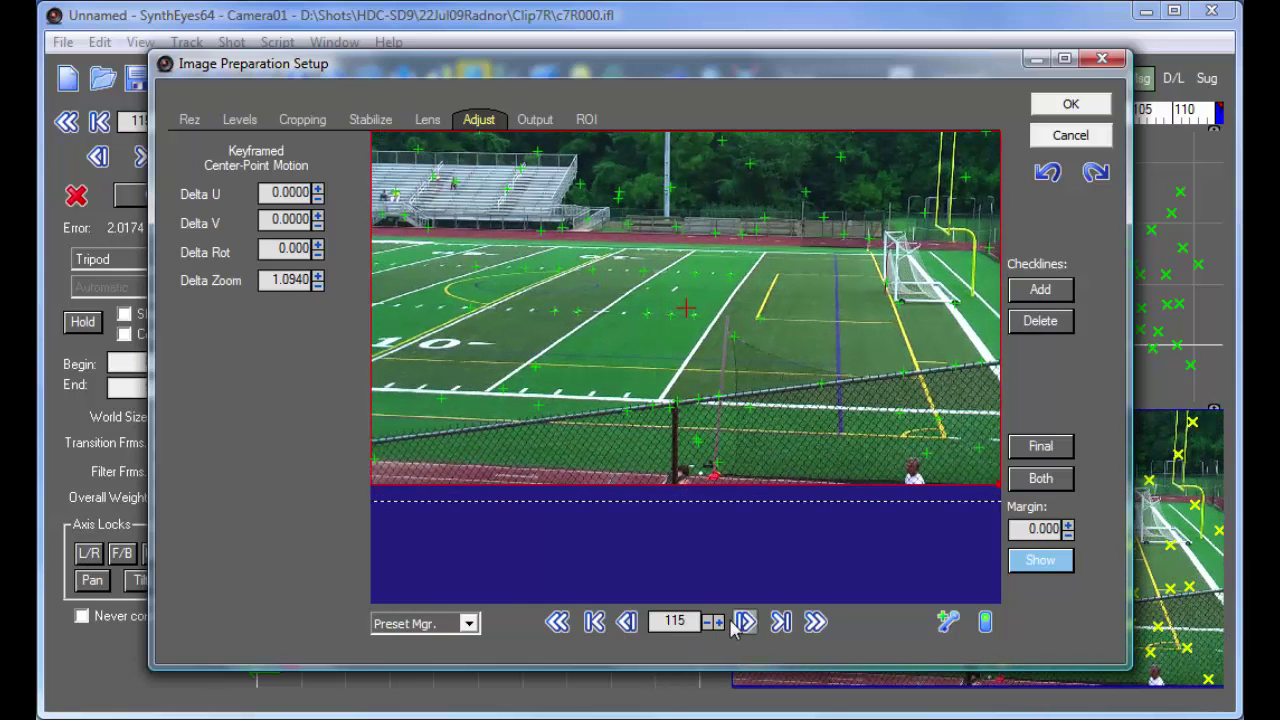
left_click_drag(718, 630, 600, 523)
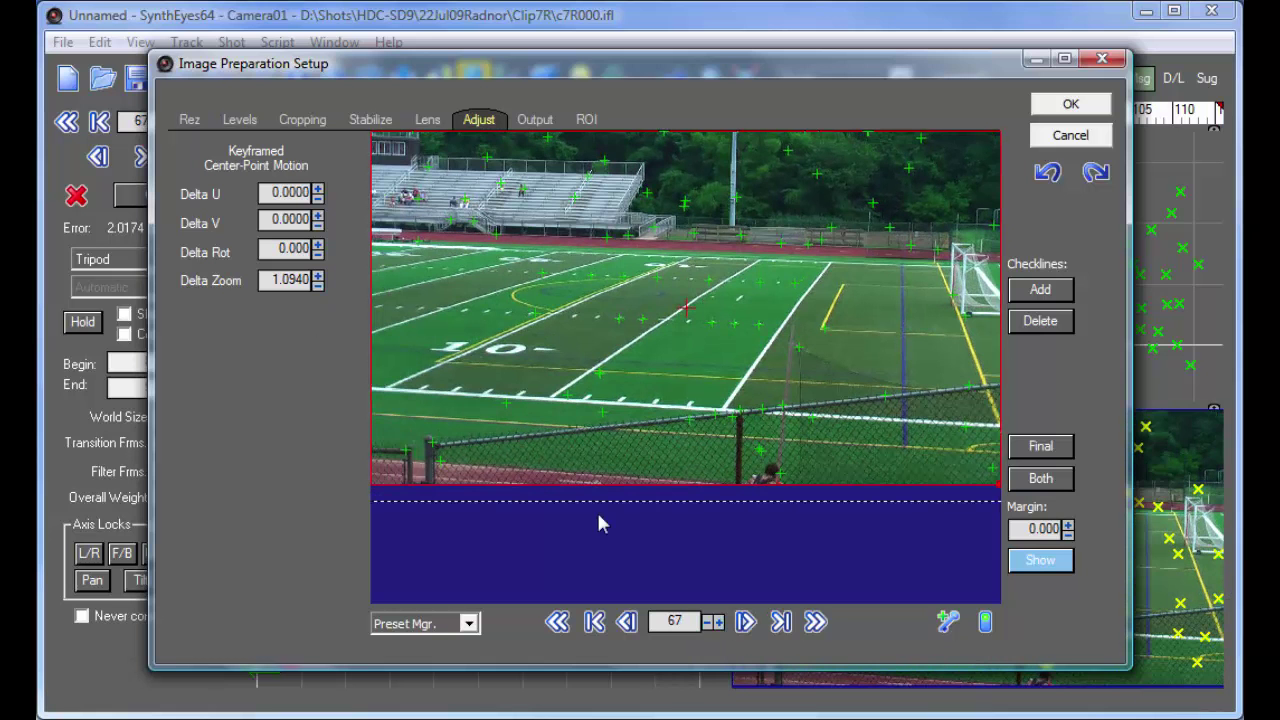
right_click(318, 282)
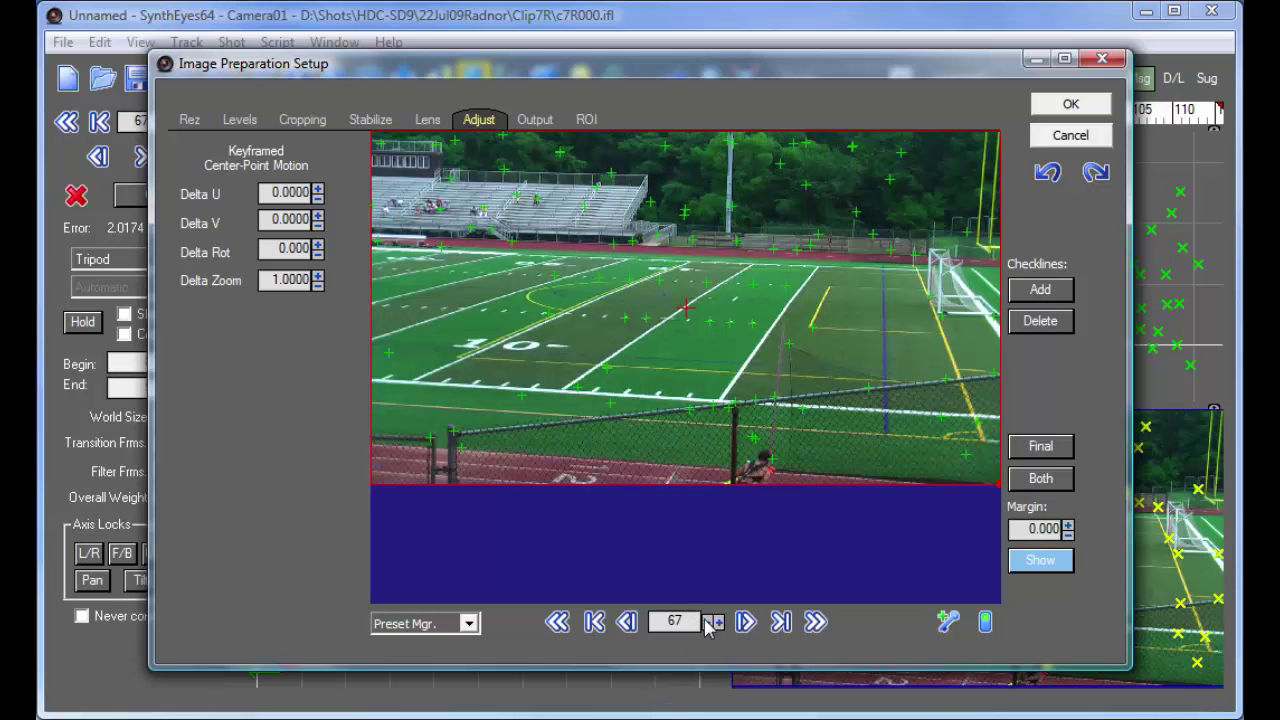
- Raise Delta Zoom to 1.0440, then key it at 1.0000 on frame 60
left_click_drag(708, 625, 1046, 667)
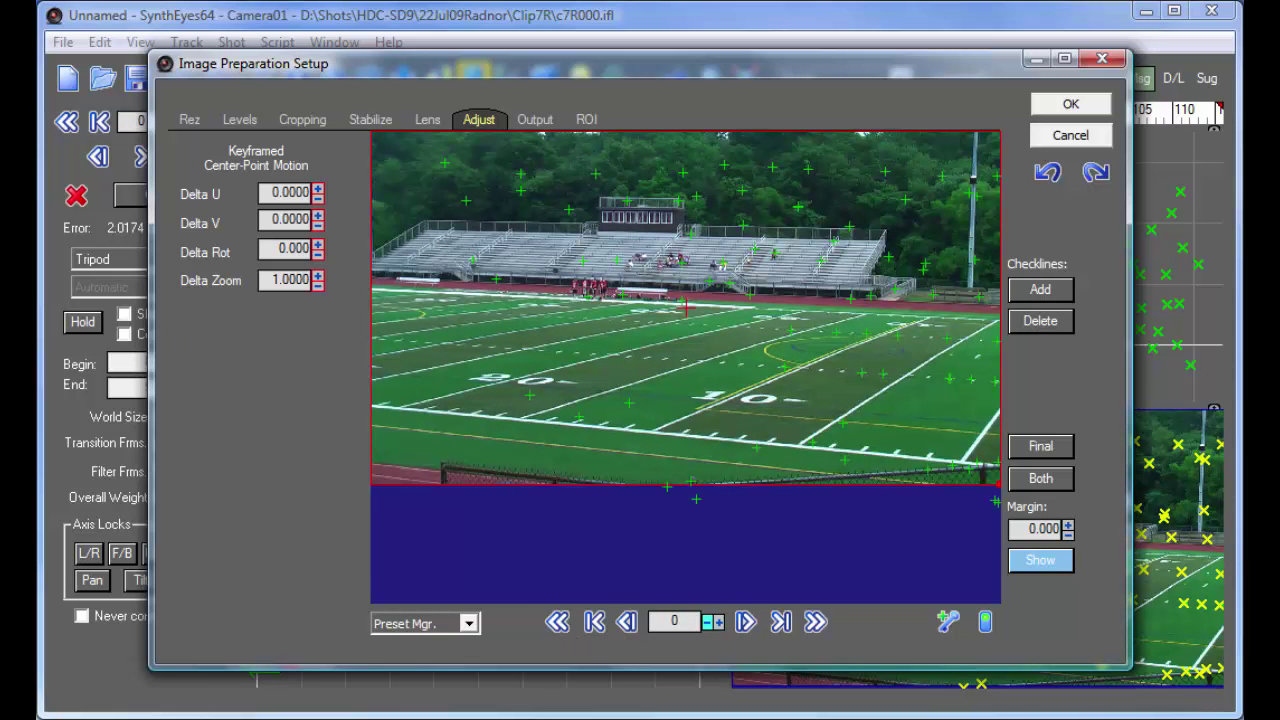
left_click_drag(708, 622, 628, 622)
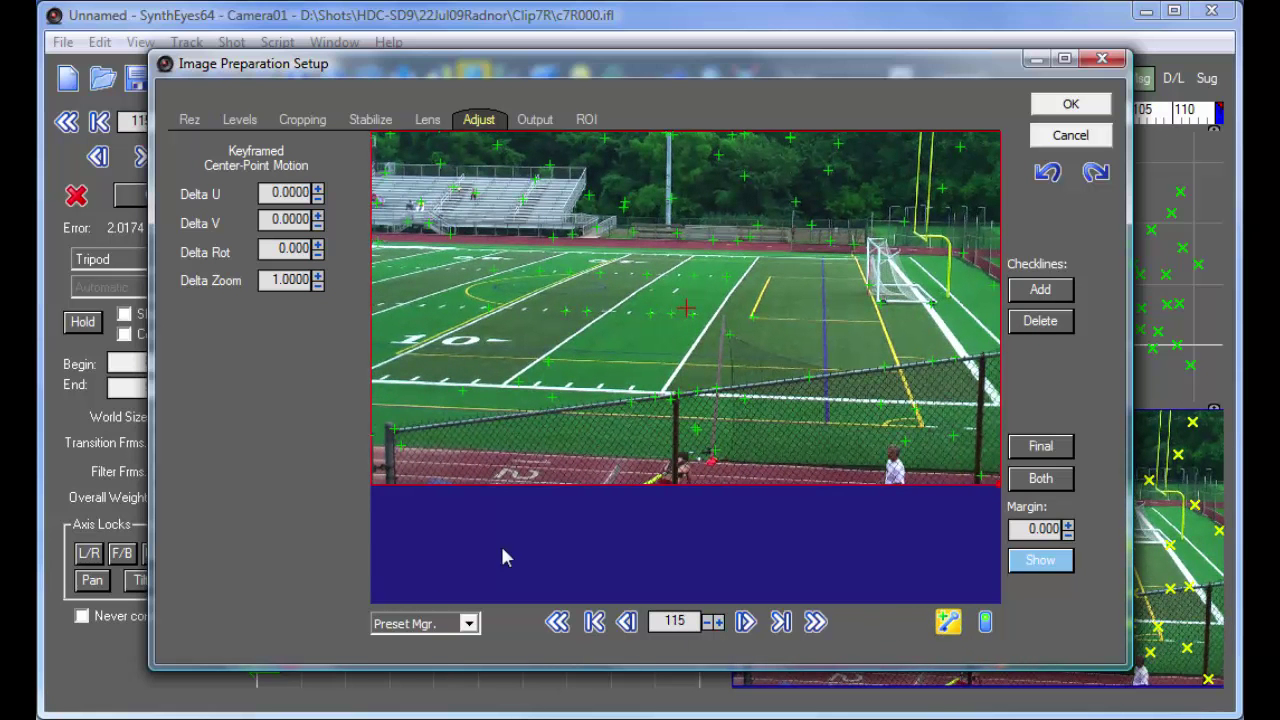
left_click_drag(317, 279, 318, 290)
left_click_drag(713, 624, 530, 487)
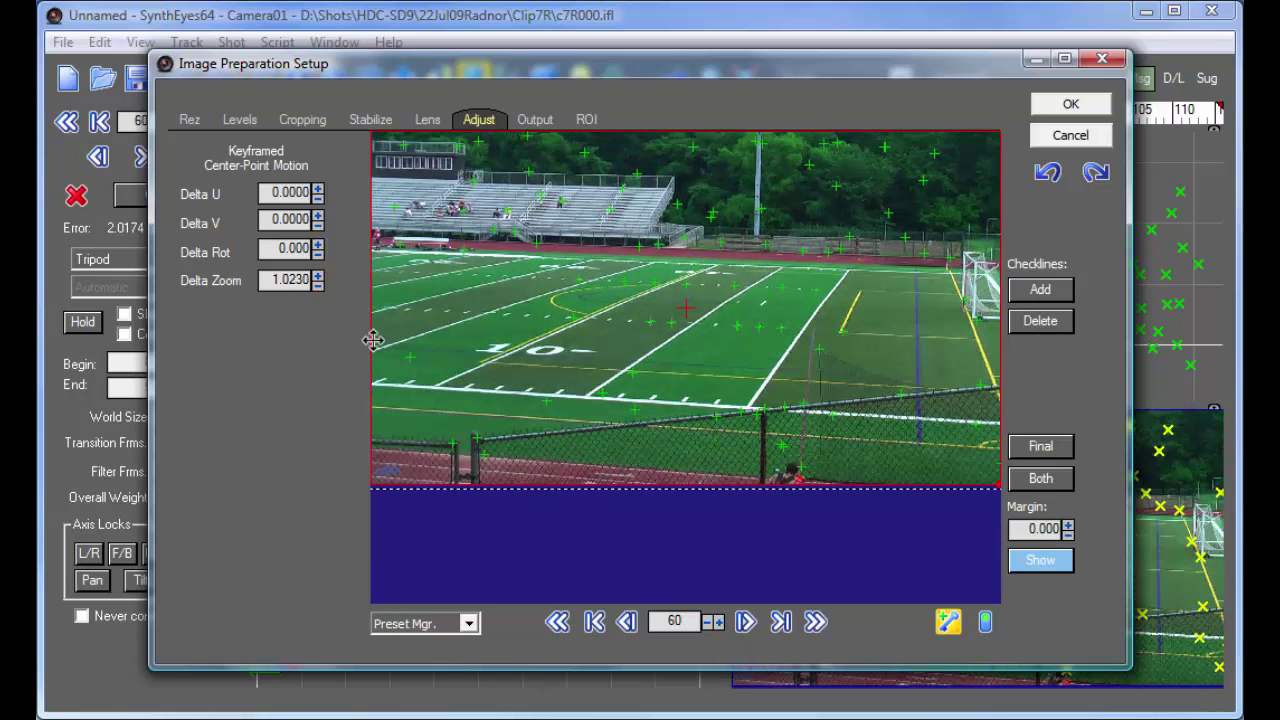
right_click(317, 283)
- Raise Delta Zoom to 1.0870 from frame 0 and scrub through the frames to check the zoom
left_click_drag(713, 624, 713, 575)
mouse_move(318, 284)
left_mouse_down()
mouse_move(317, 240)
mouse_move(317, 268)
left_mouse_up()
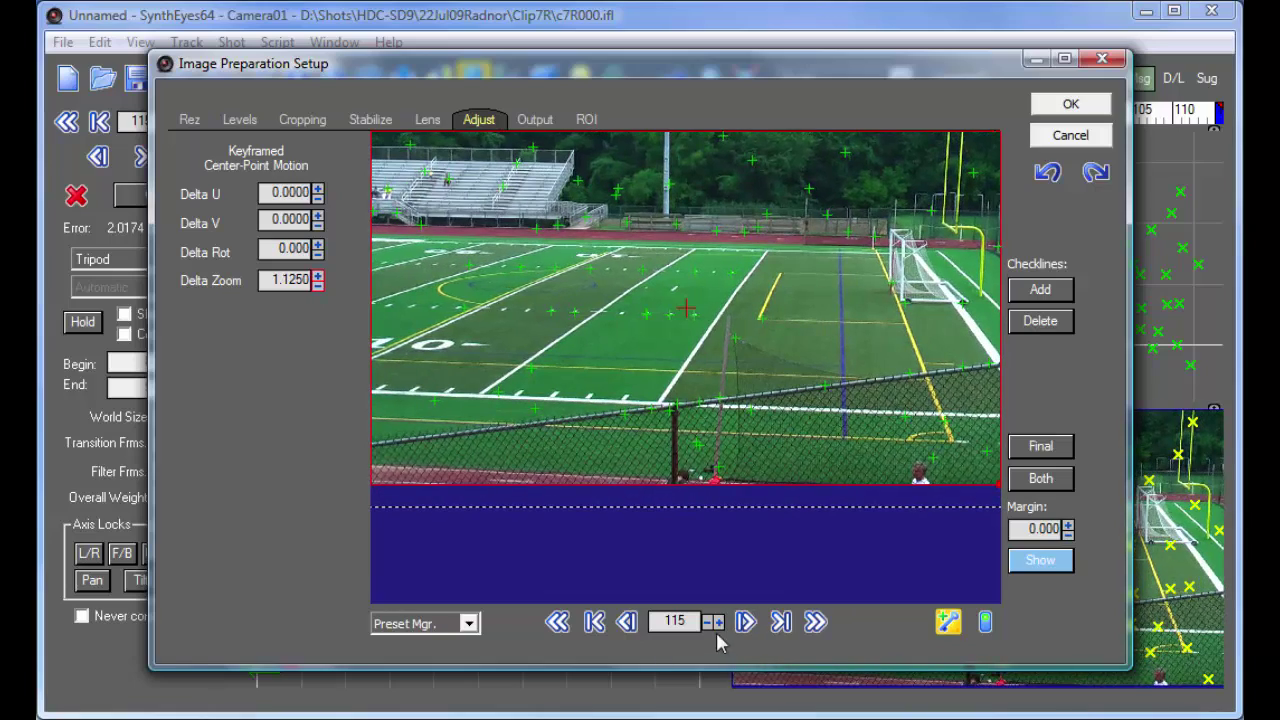
mouse_move(712, 633)
left_mouse_down()
mouse_move(712, 700)
mouse_move(712, 613)
left_mouse_up()
mouse_move(713, 622)
left_mouse_down()
mouse_move(713, 672)
mouse_move(716, 626)
left_mouse_up()
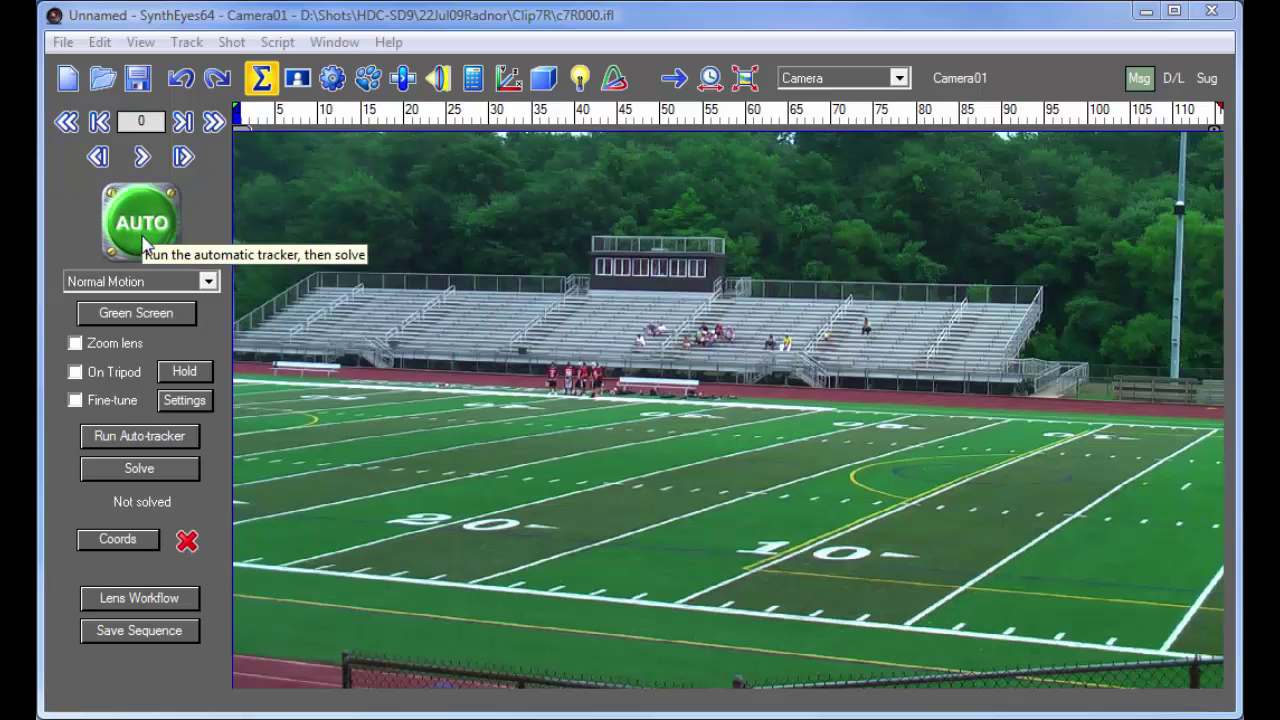
- Enable On Tripod, then auto-track and solve the shot to 1.96914 hpix
left_click(76, 373)
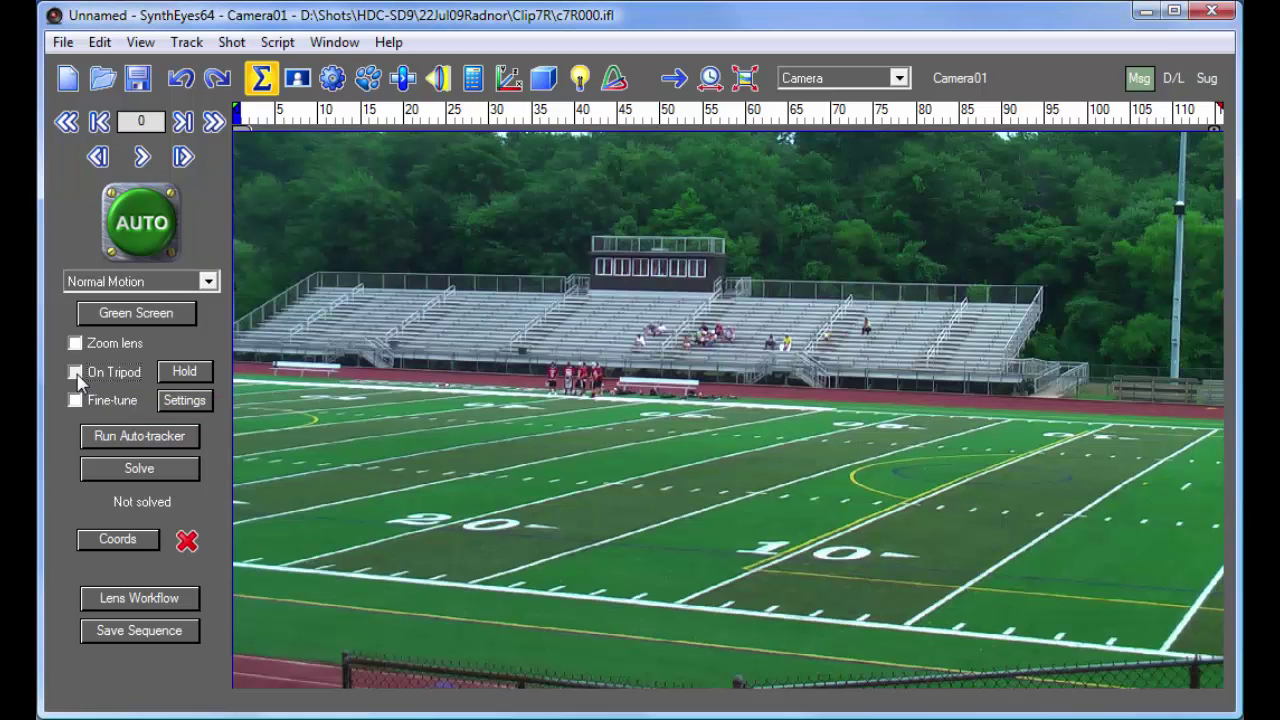
left_click(138, 231)
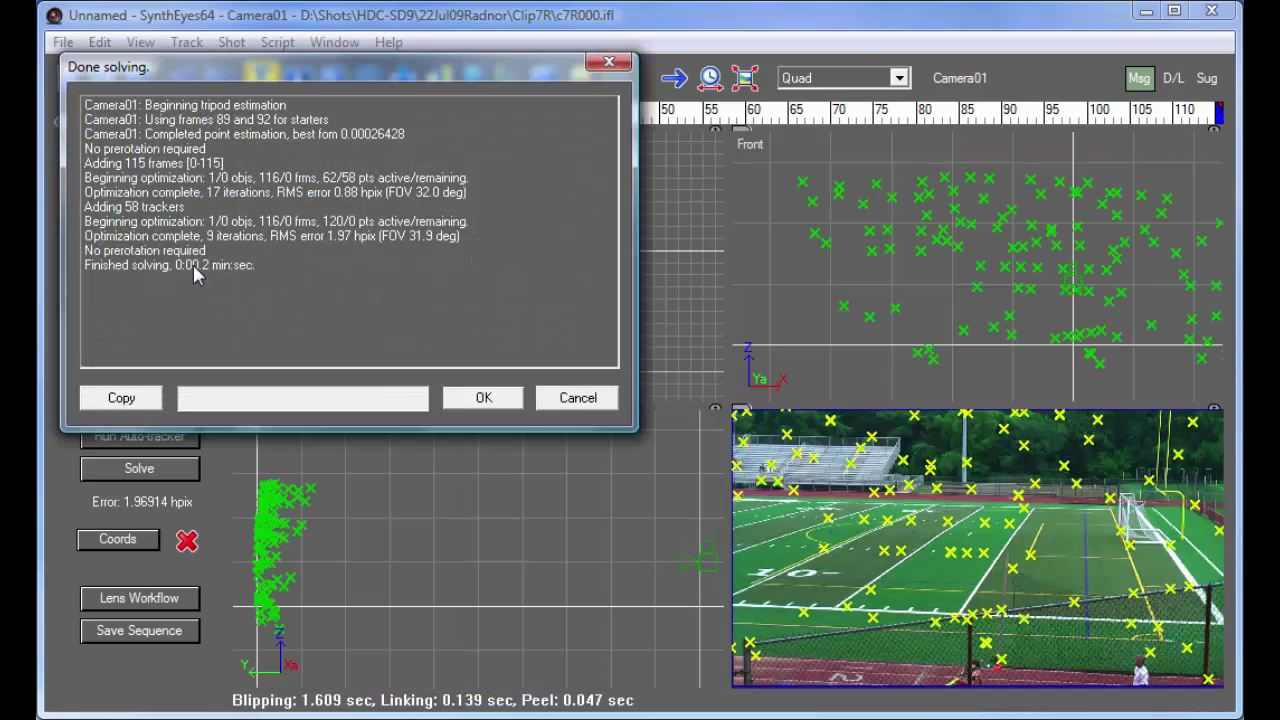
left_click(481, 398)
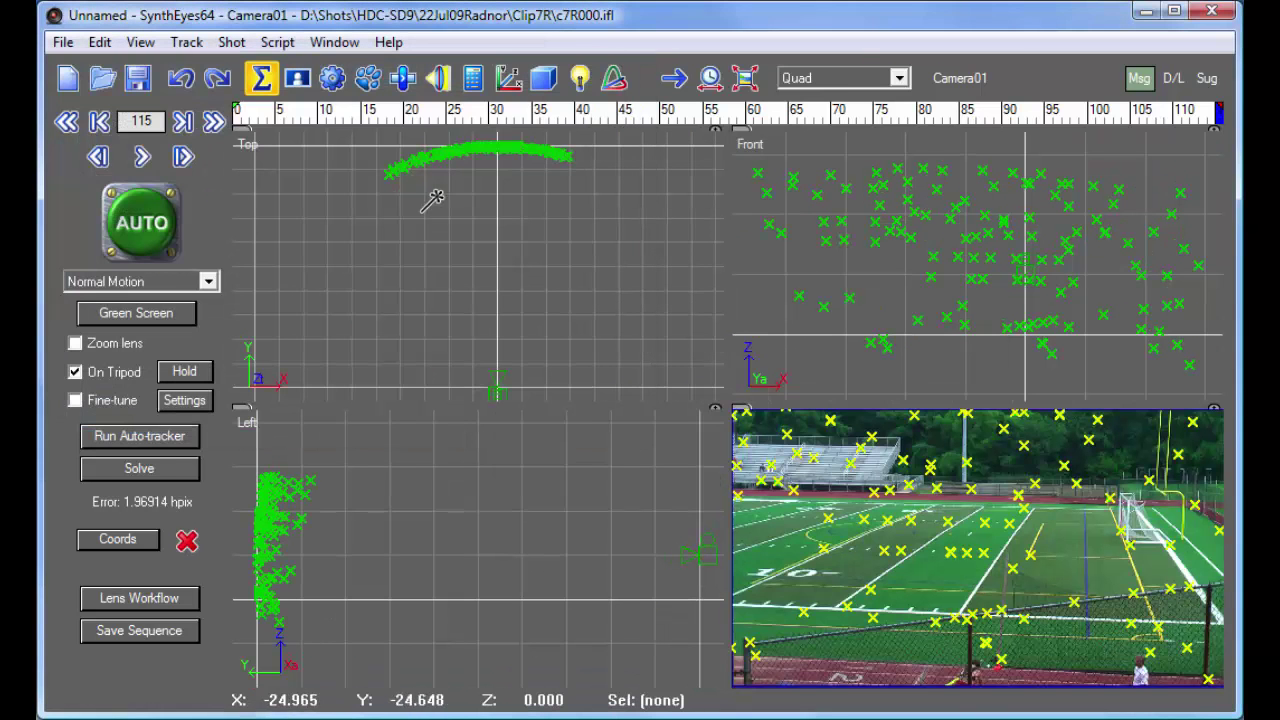
- Scrub to frame 38, pan and zoom the Top view, then switch to the single Camera layout
left_click_drag(283, 118, 560, 145)
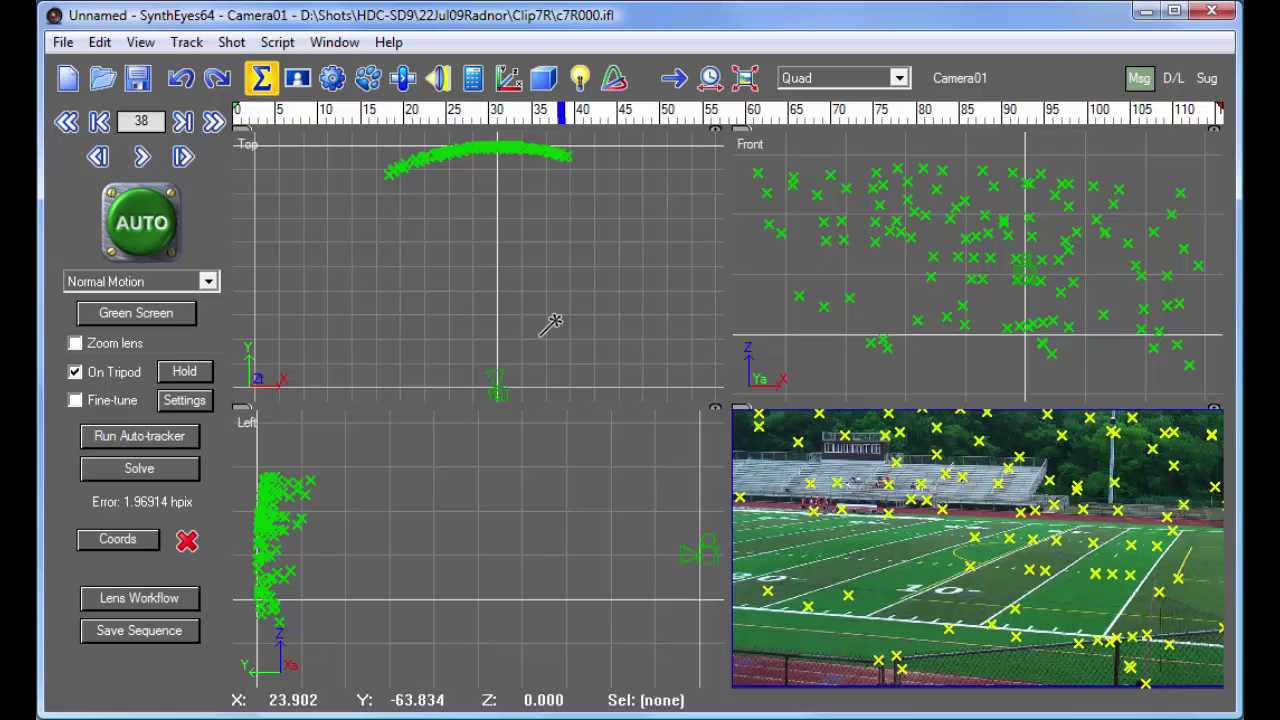
middle_click_drag(480, 366, 481, 286)
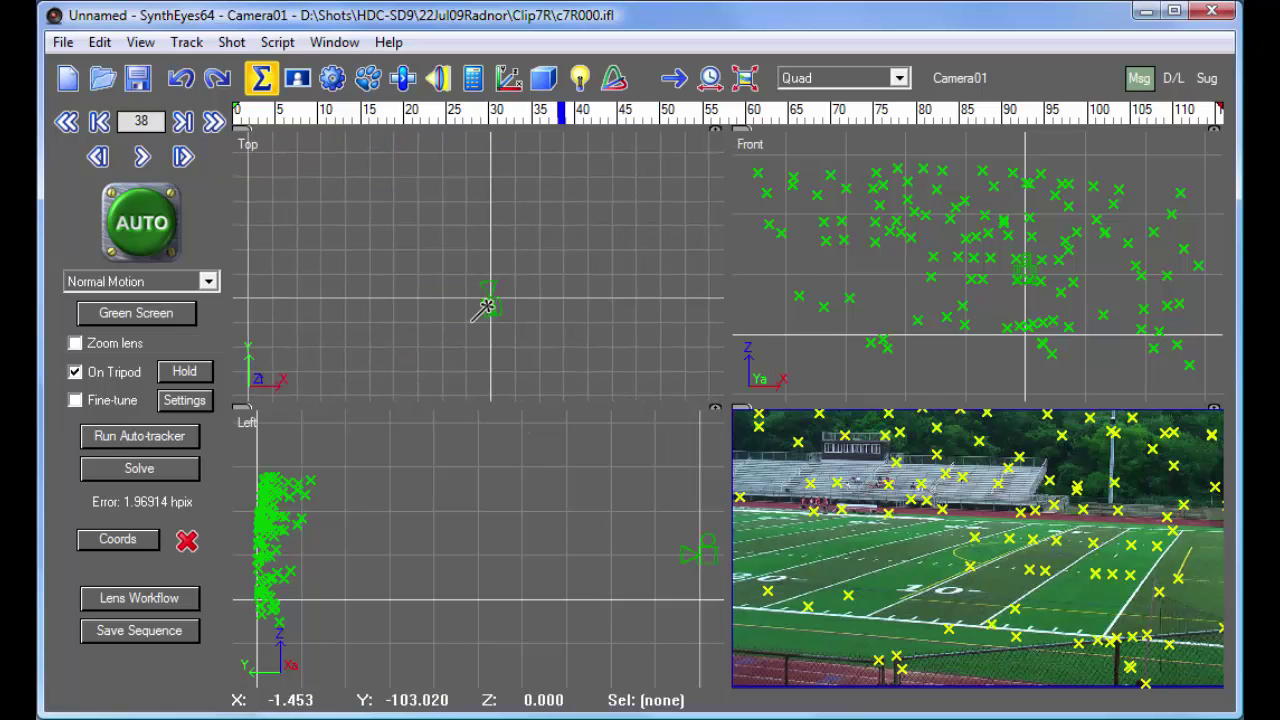
middle_click_drag(489, 322, 486, 388)
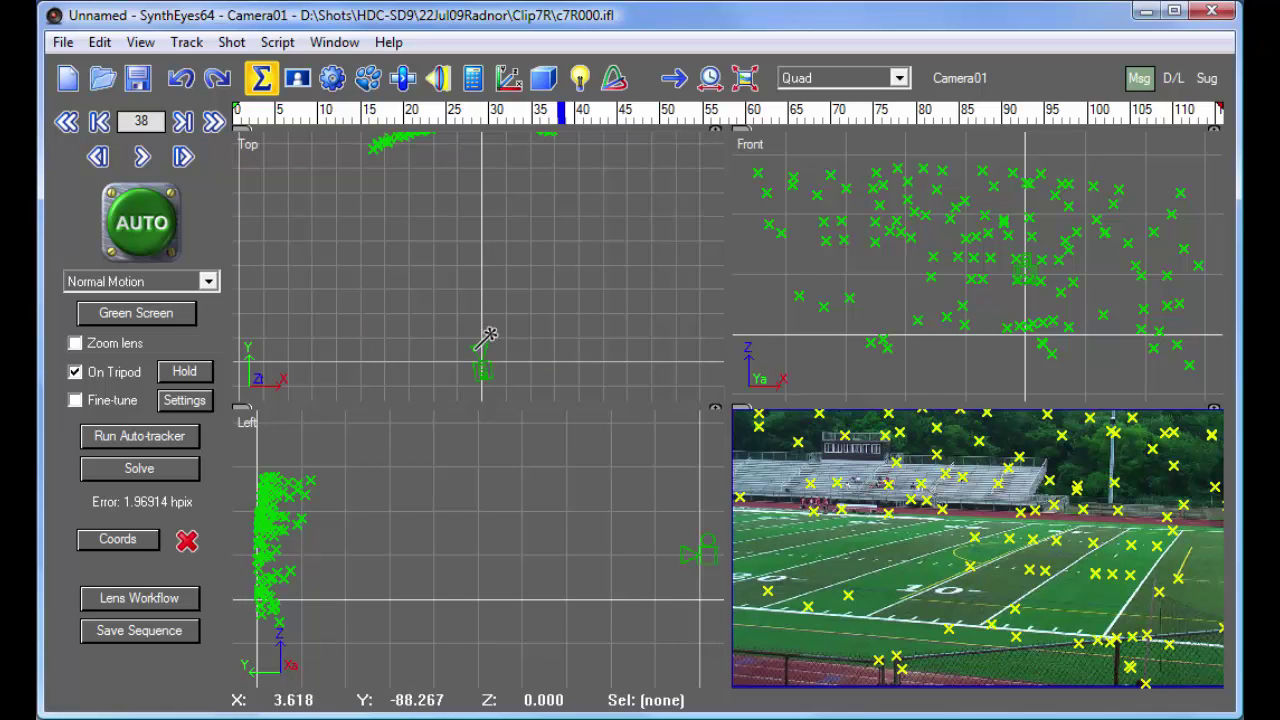
scroll(489, 334, "down", 2)
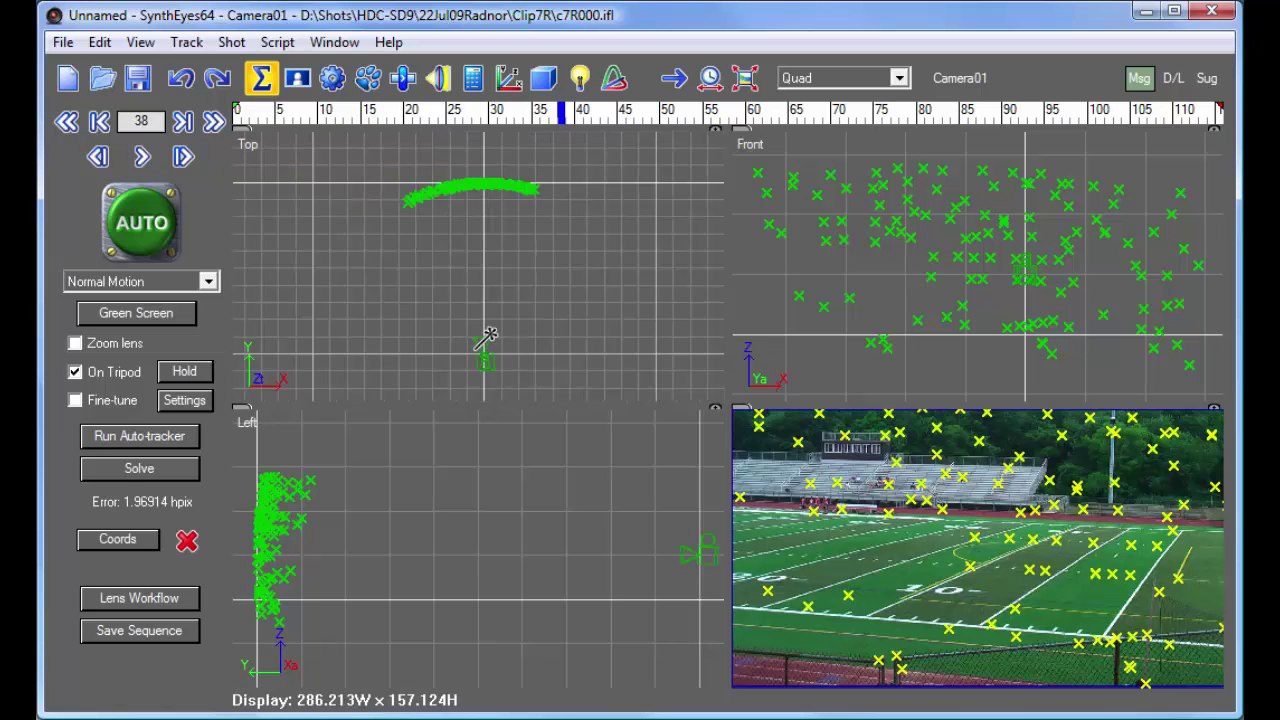
left_click(806, 79)
left_click(808, 99)
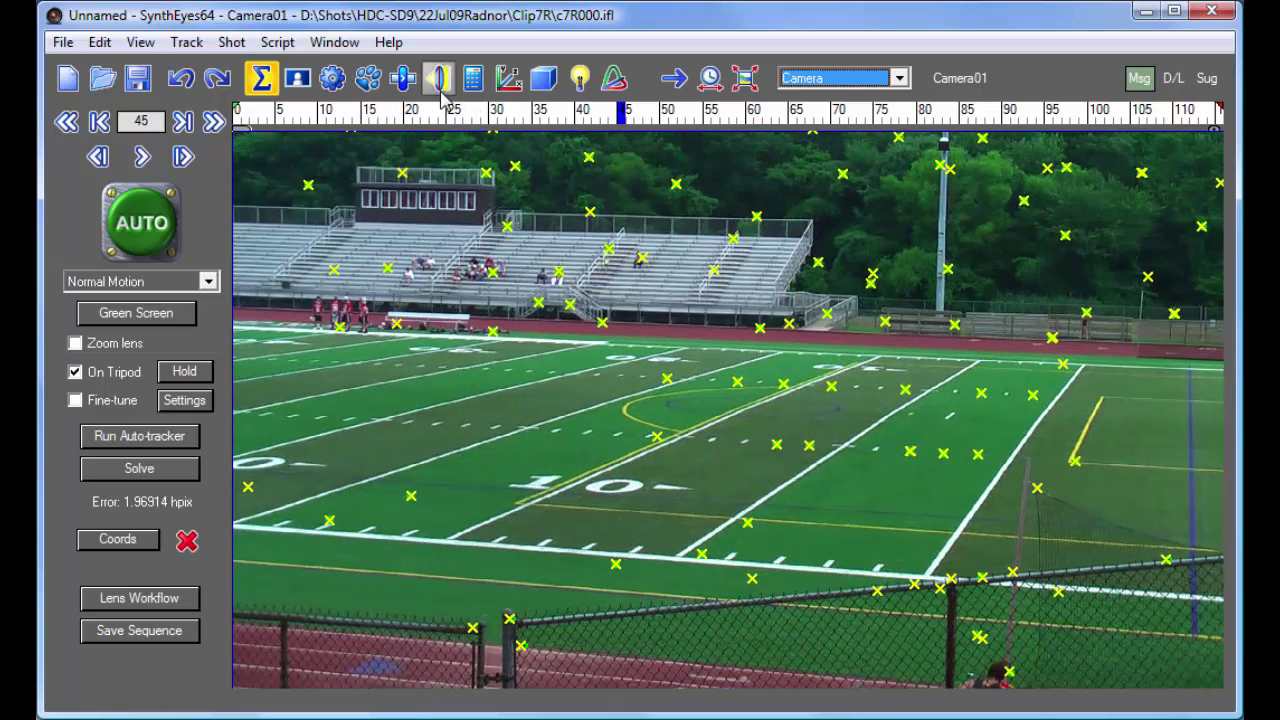
left_click(439, 80)
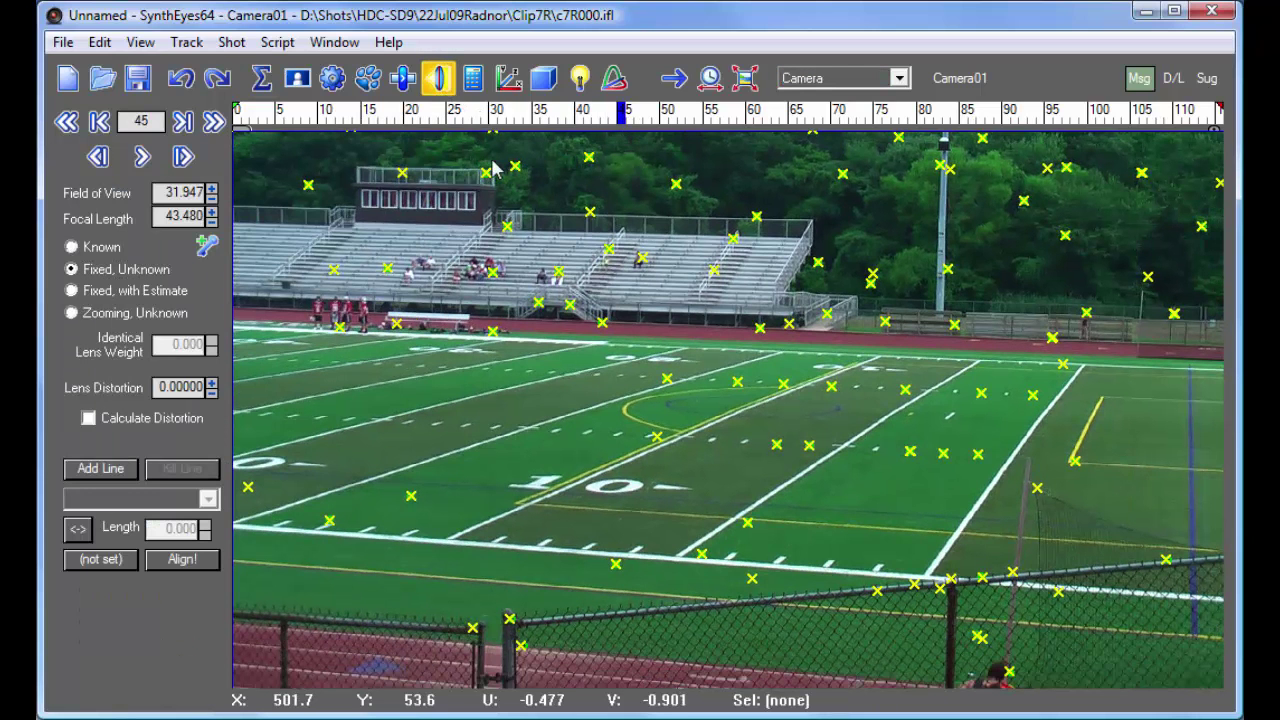
mouse_move(457, 117)
left_mouse_down()
mouse_move(435, 113)
mouse_move(452, 113)
left_mouse_up()
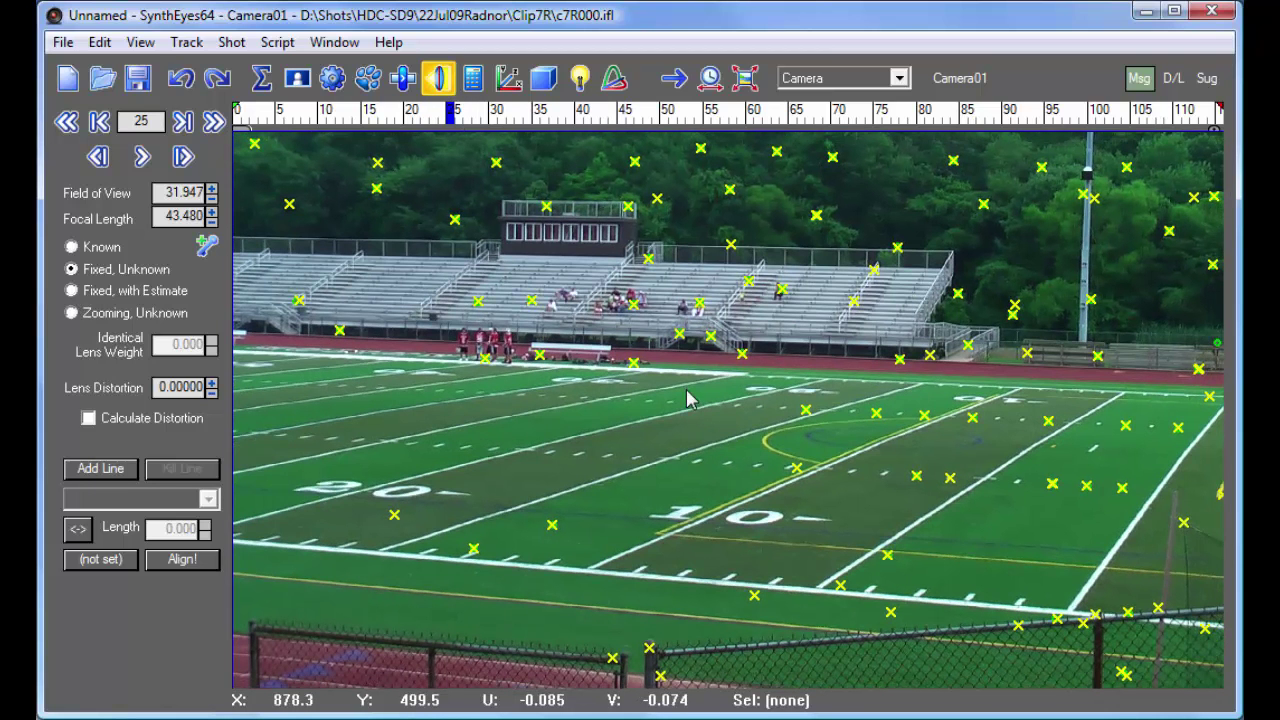
left_click_drag(560, 117, 522, 213)
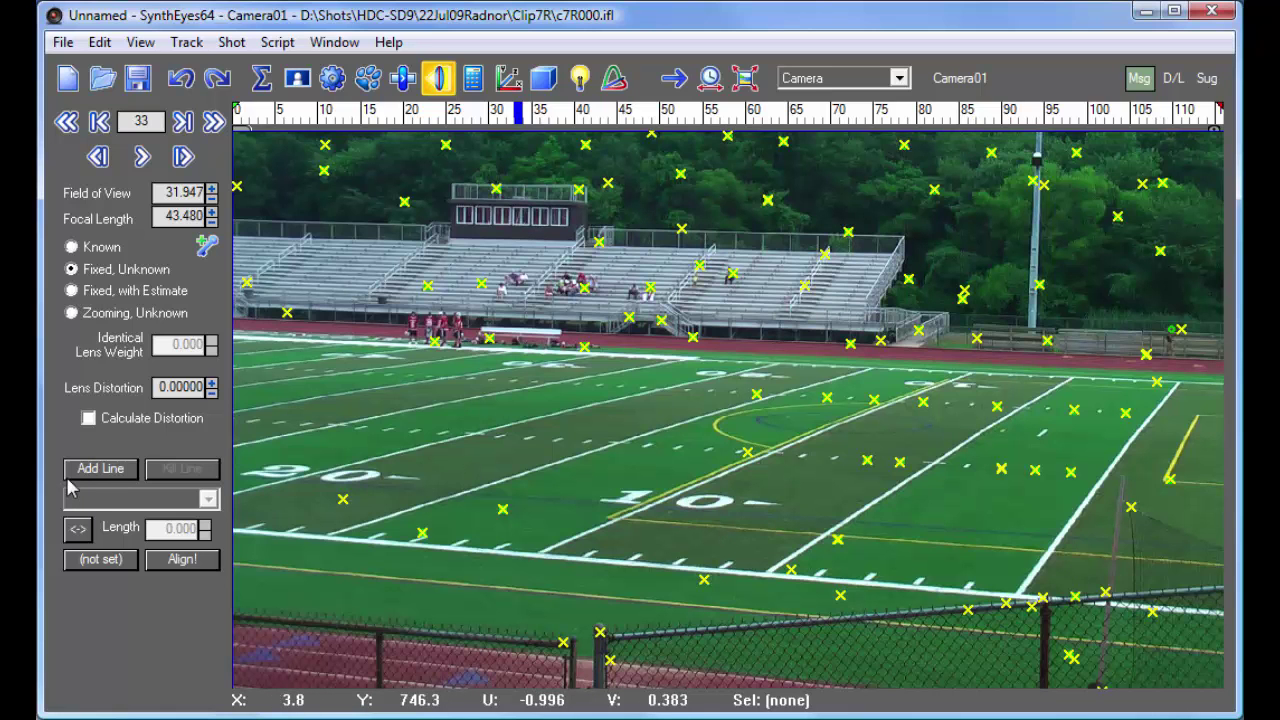
- Draw an alignment line along the near sideline and set it On X Axis
left_click(101, 470)
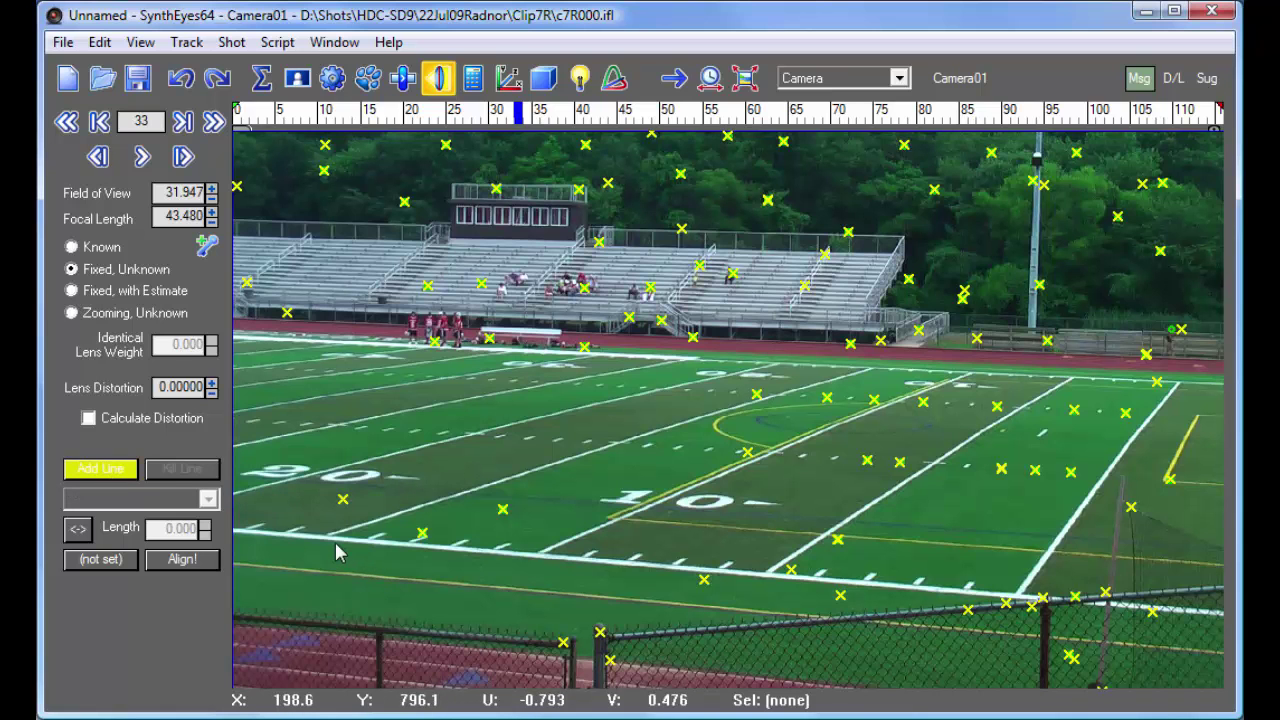
left_click_drag(337, 540, 1024, 595)
right_click(1022, 592)
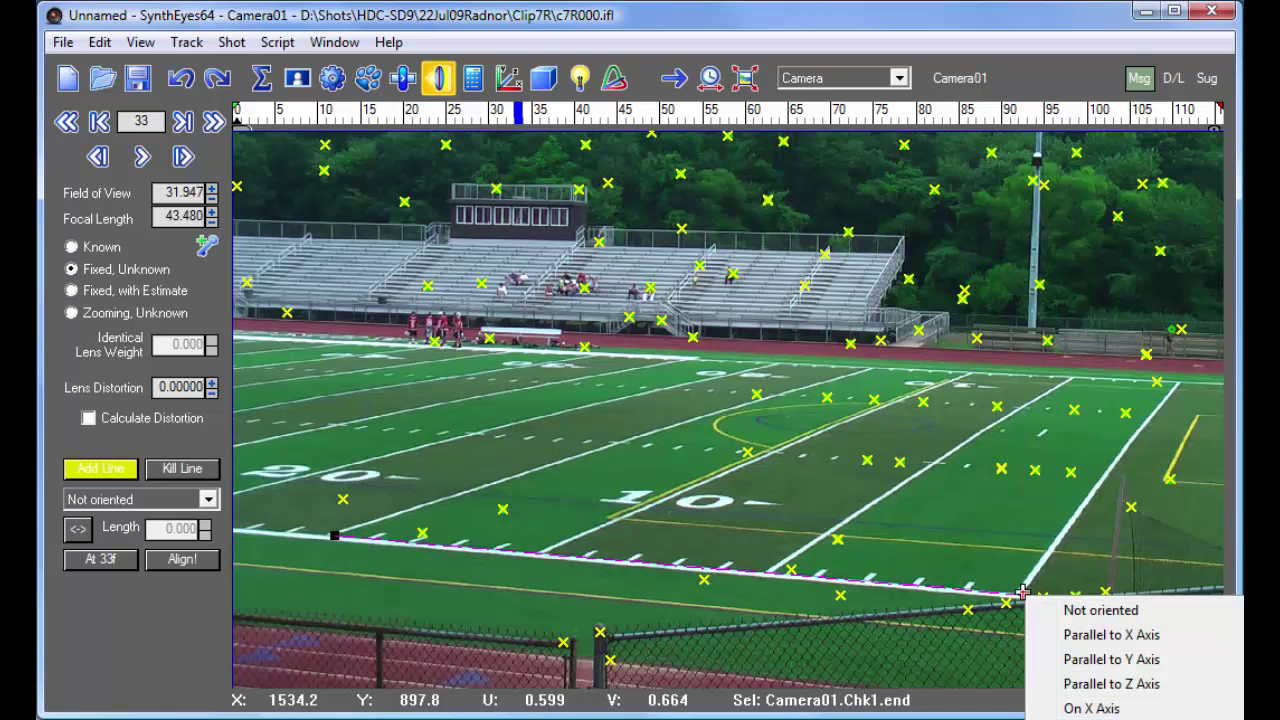
left_click(1134, 710)
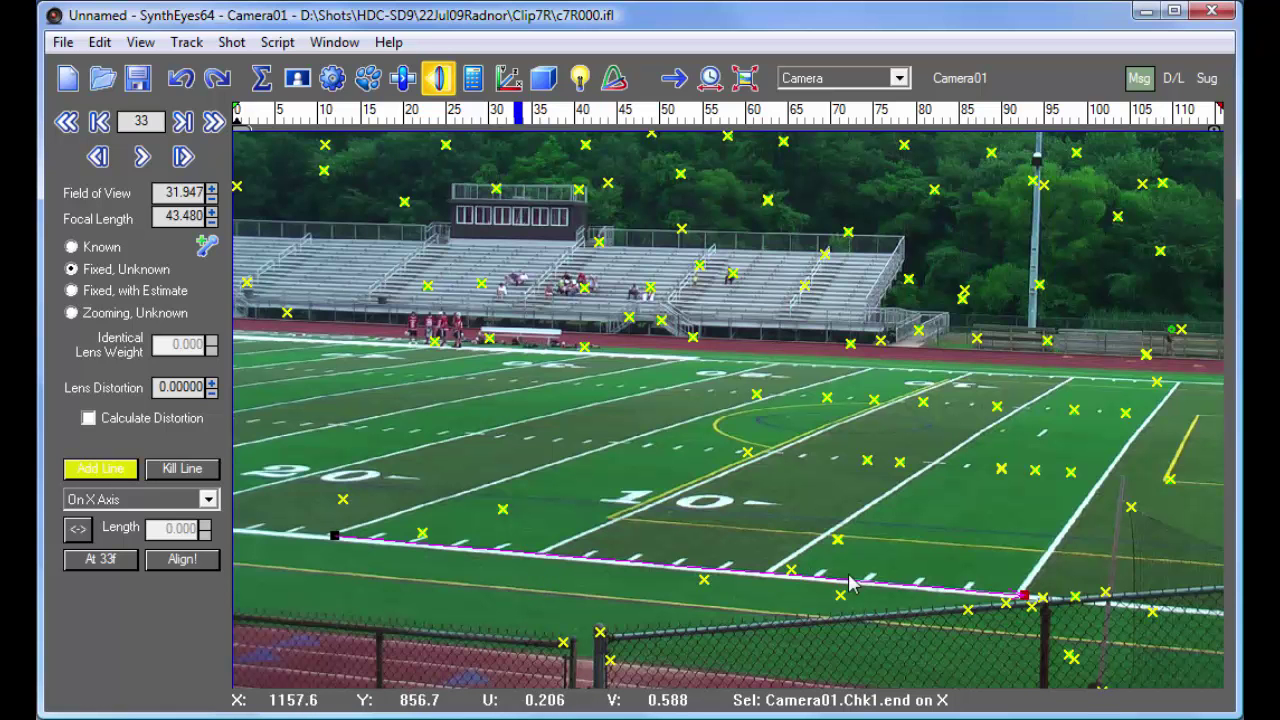
- Fit both ends of the sideline line onto the painted sideline stripe
scroll(1031, 600, "up", 5)
scroll(1000, 585, "up", 2)
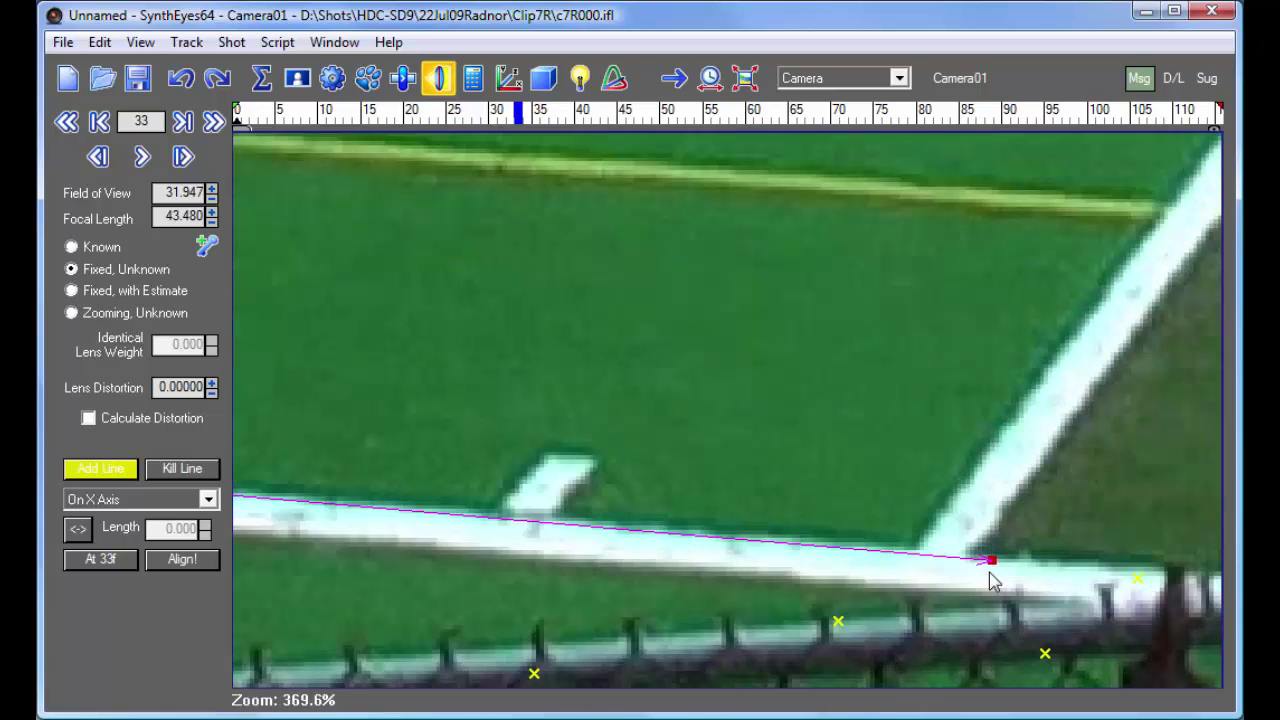
left_click_drag(983, 560, 992, 552)
scroll(992, 553, "down", 10)
scroll(285, 515, "up", 4)
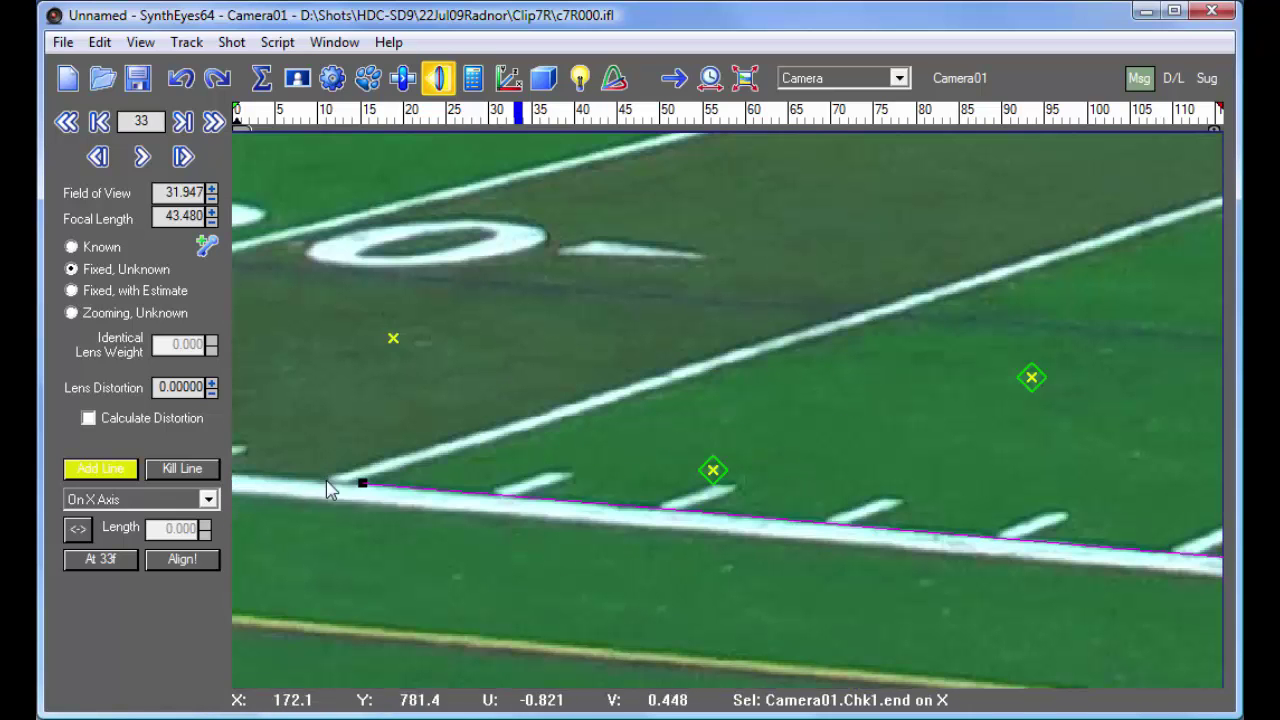
left_click_drag(364, 485, 380, 487)
- Draw a second alignment line up the yard line
scroll(383, 488, "down", 2)
scroll(383, 488, "down", 4)
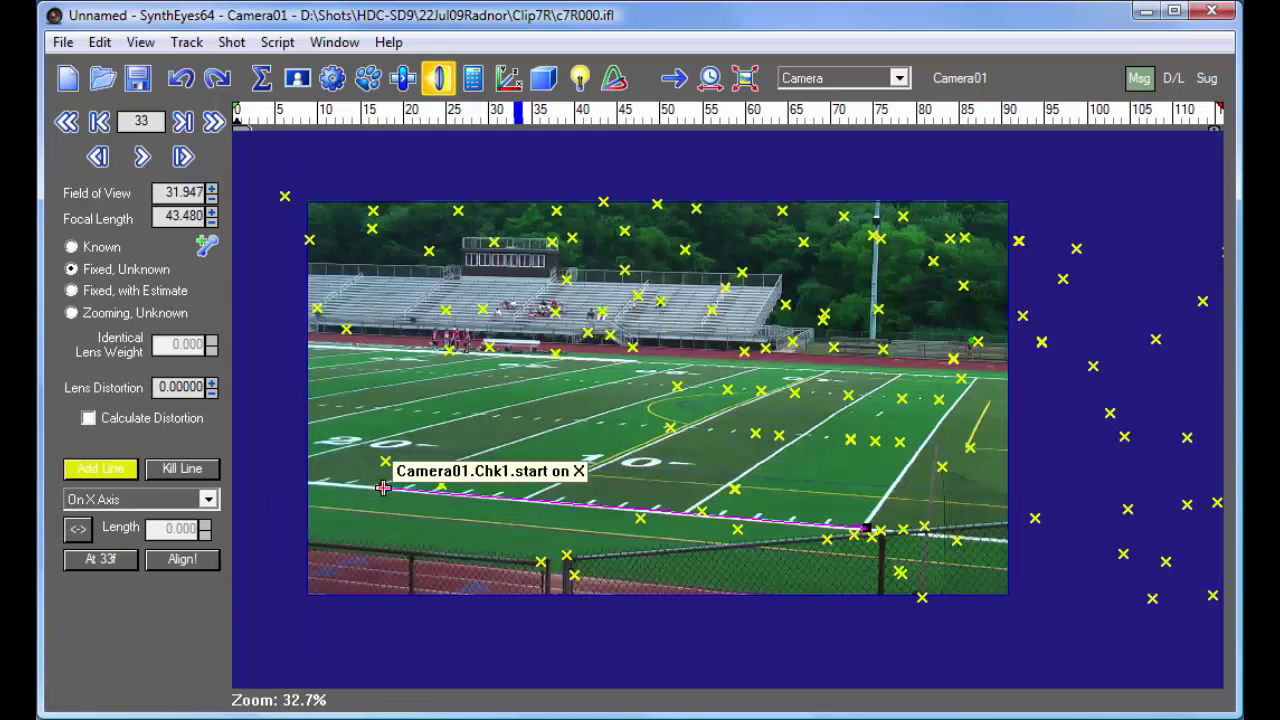
scroll(382, 485, "up", 3)
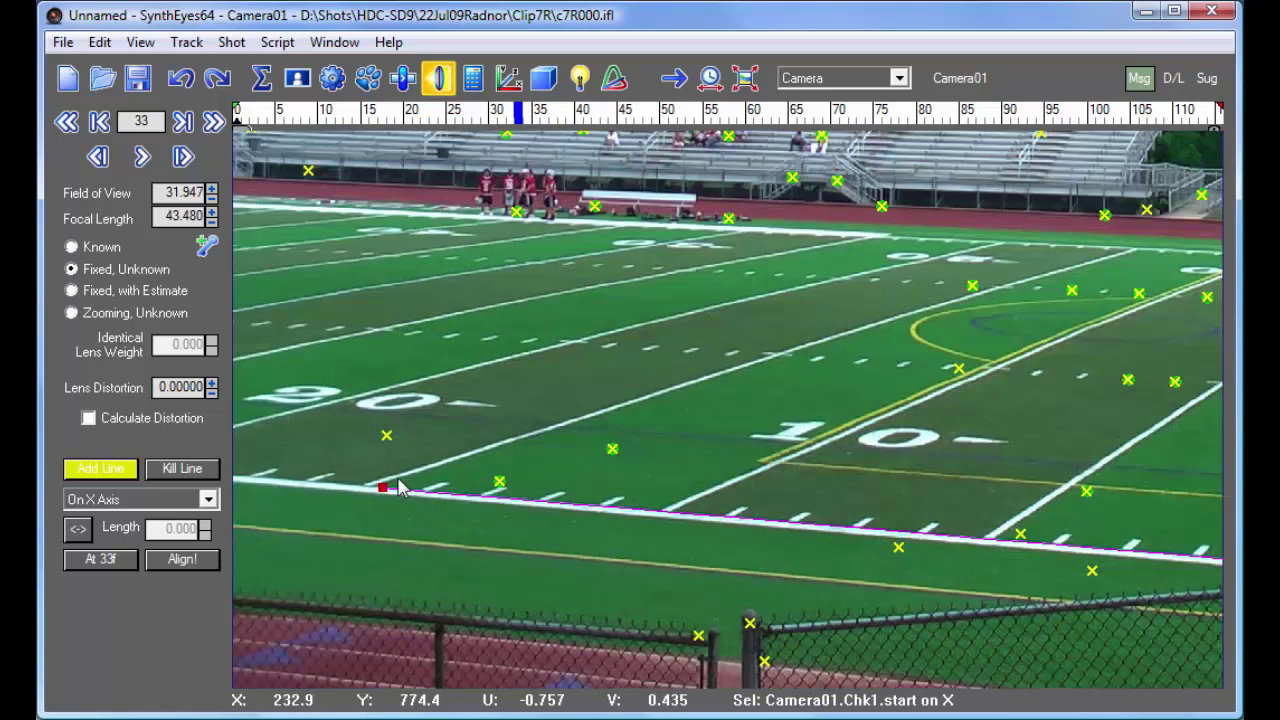
left_click_drag(391, 481, 784, 354)
- Set the second line Parallel to Y Axis and fit its far end onto the yard line
right_click(784, 354)
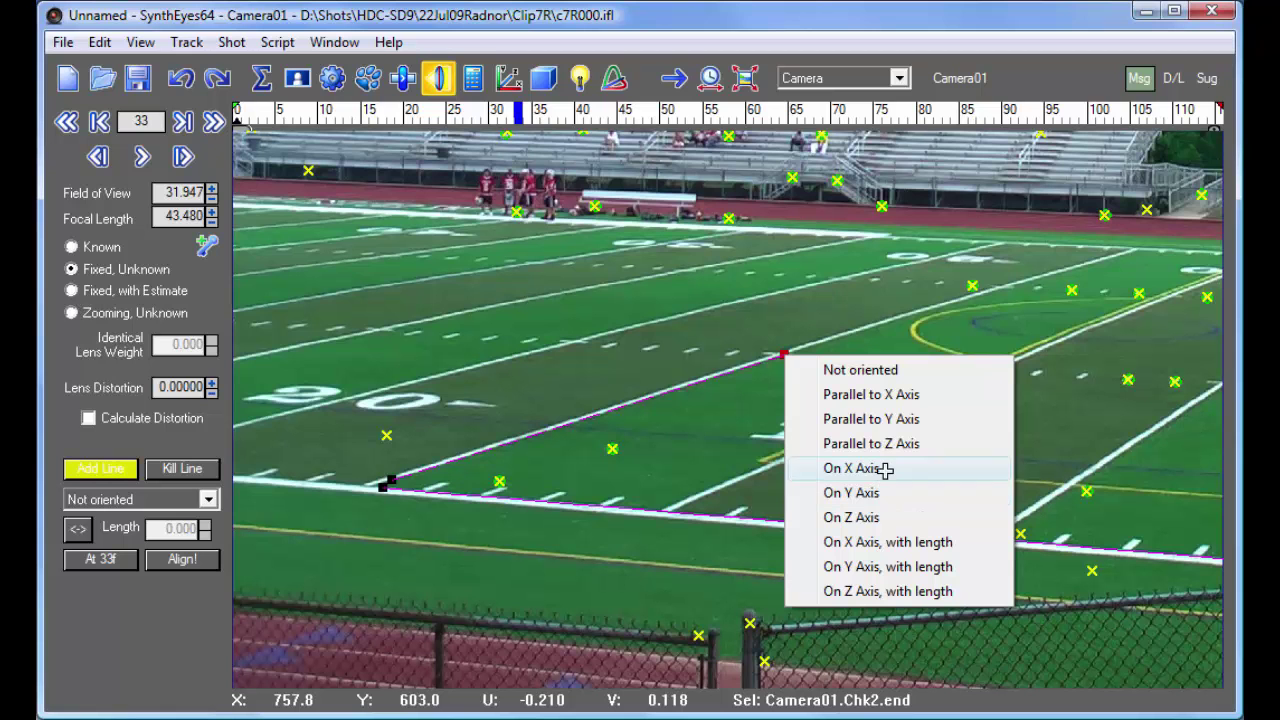
left_click(867, 419)
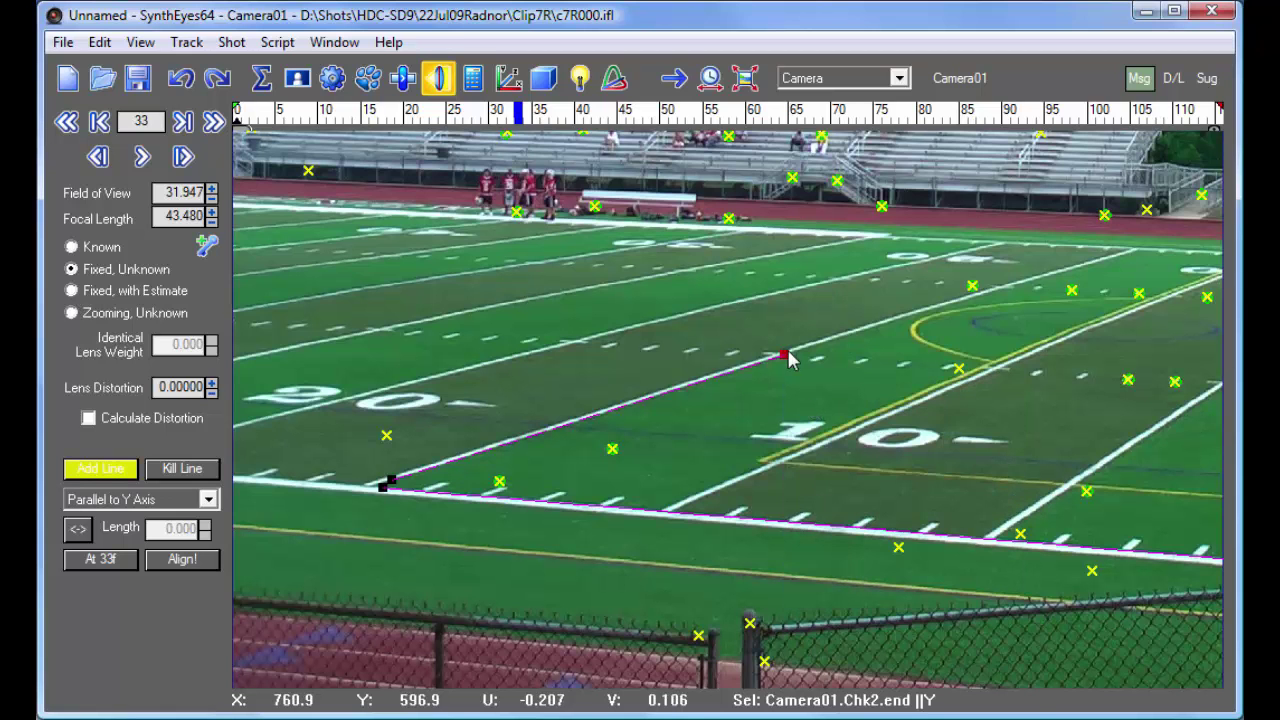
scroll(782, 356, "up", 8)
left_click_drag(757, 371, 703, 392)
- Fit the second line's start onto the yard line and bring the field's right side into view
scroll(703, 392, "down", 8)
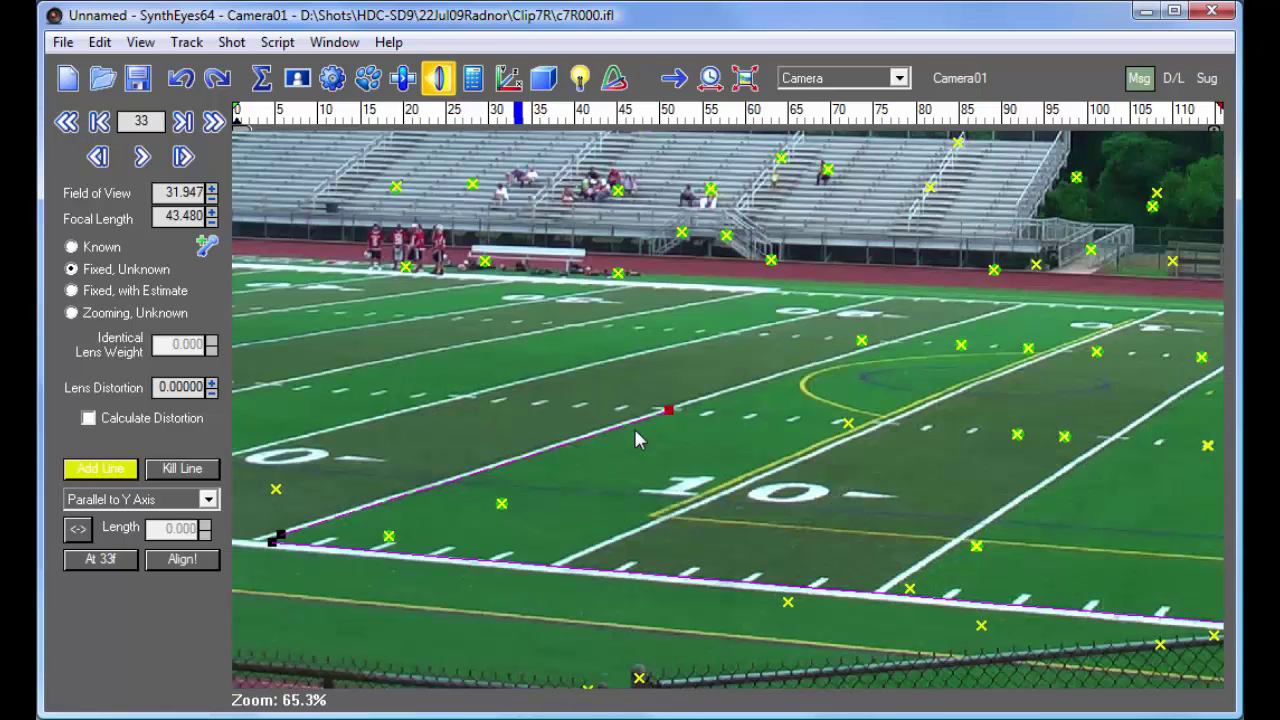
scroll(265, 556, "up", 4)
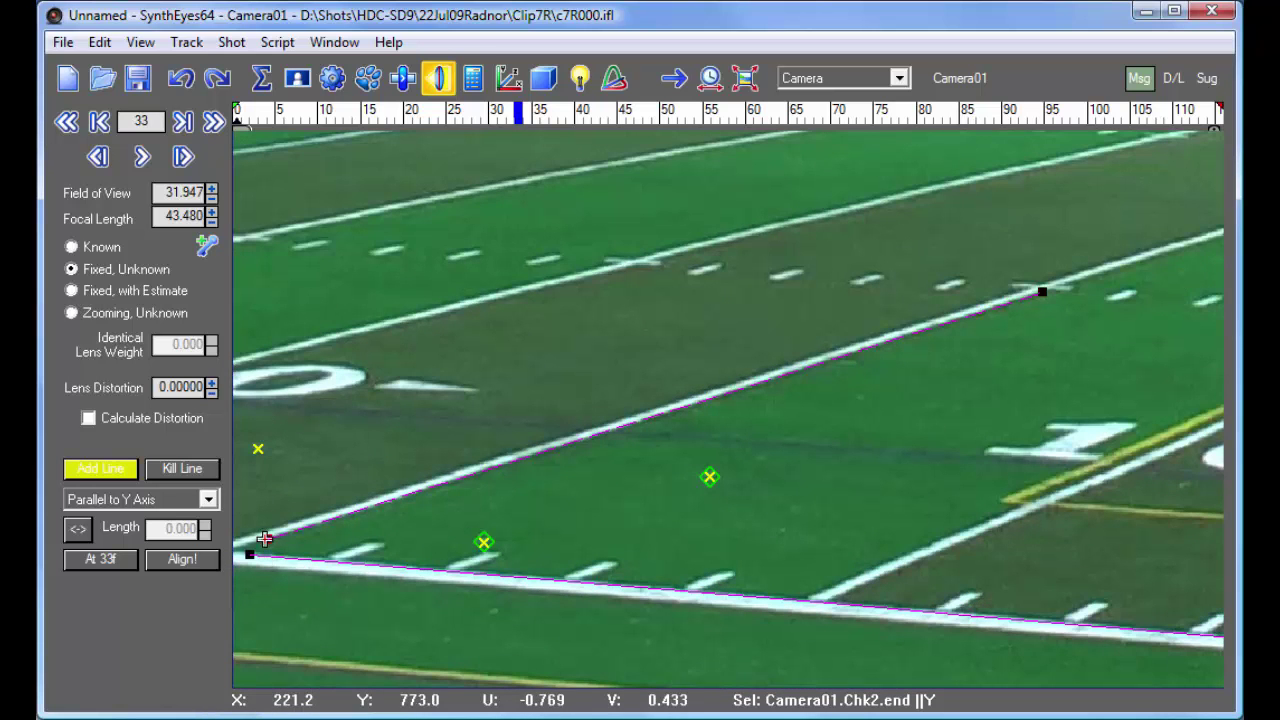
left_click_drag(271, 537, 290, 538)
scroll(266, 536, "down", 6)
scroll(560, 430, "up", 5)
middle_click_drag(725, 492, 497, 430)
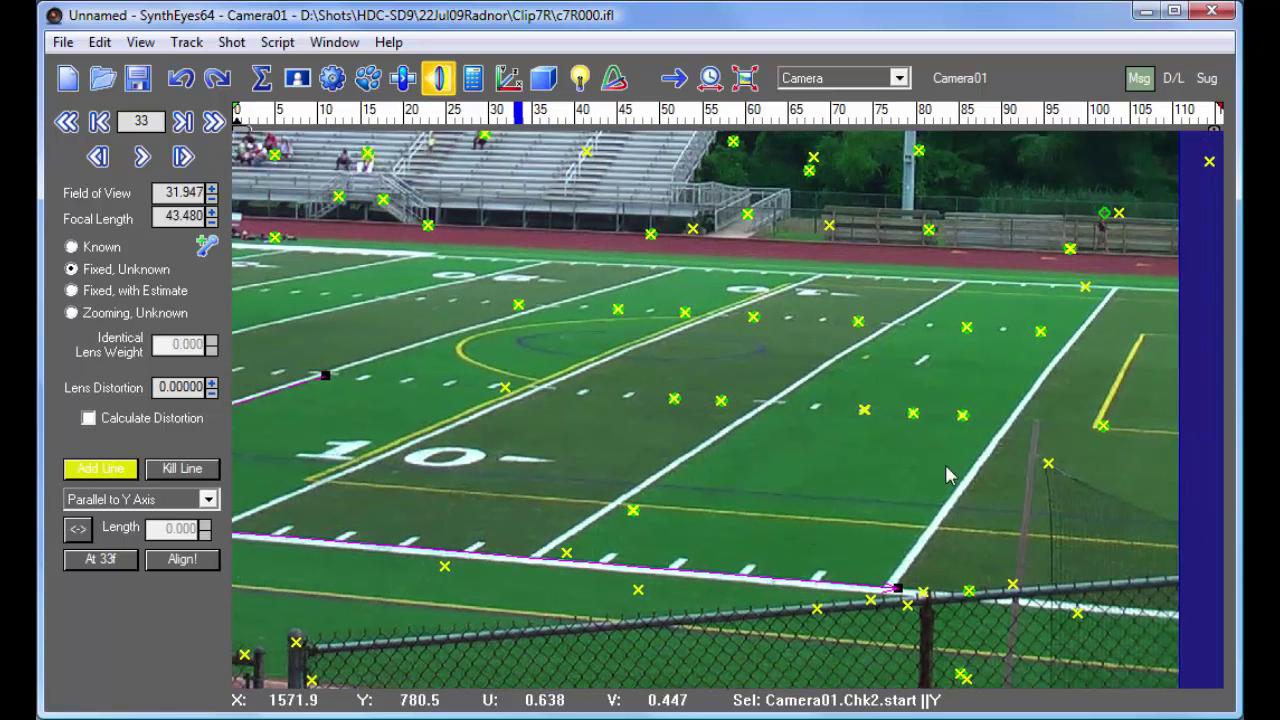
scroll(887, 588, "up", 3)
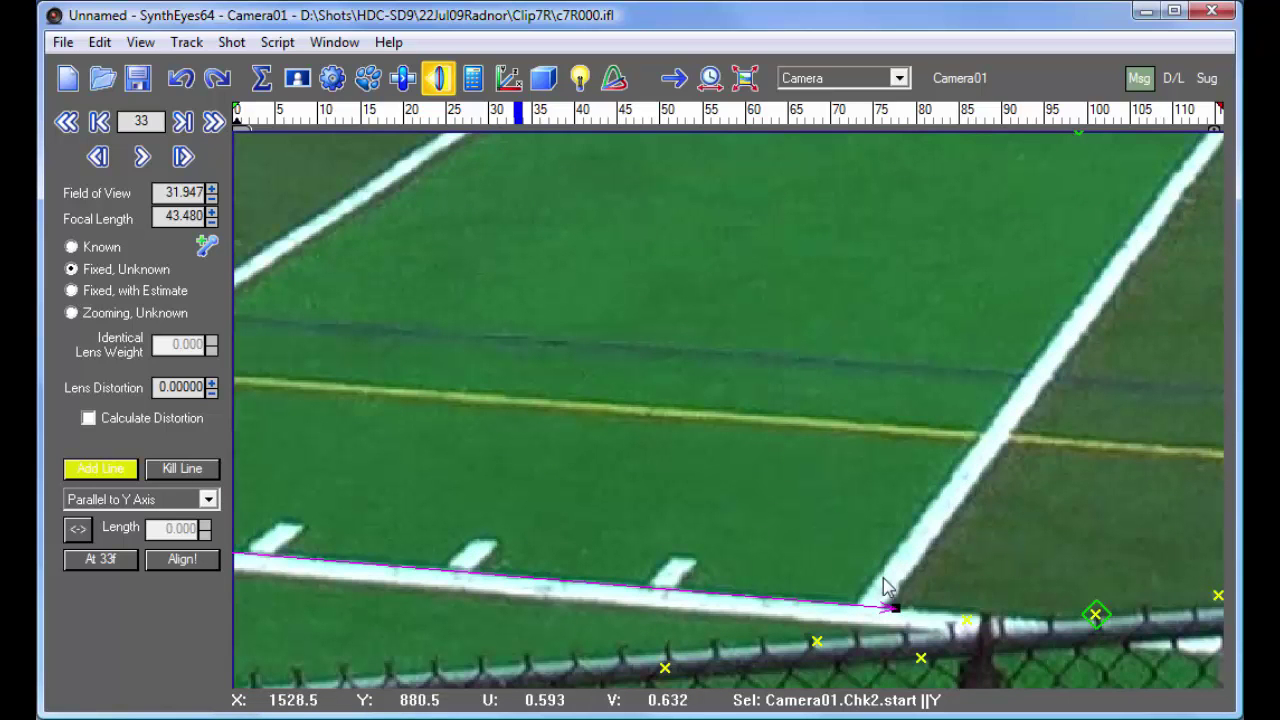
- Draw a third line from the sideline corner up the right yard line, set On Y Axis
scroll(907, 578, "down", 3)
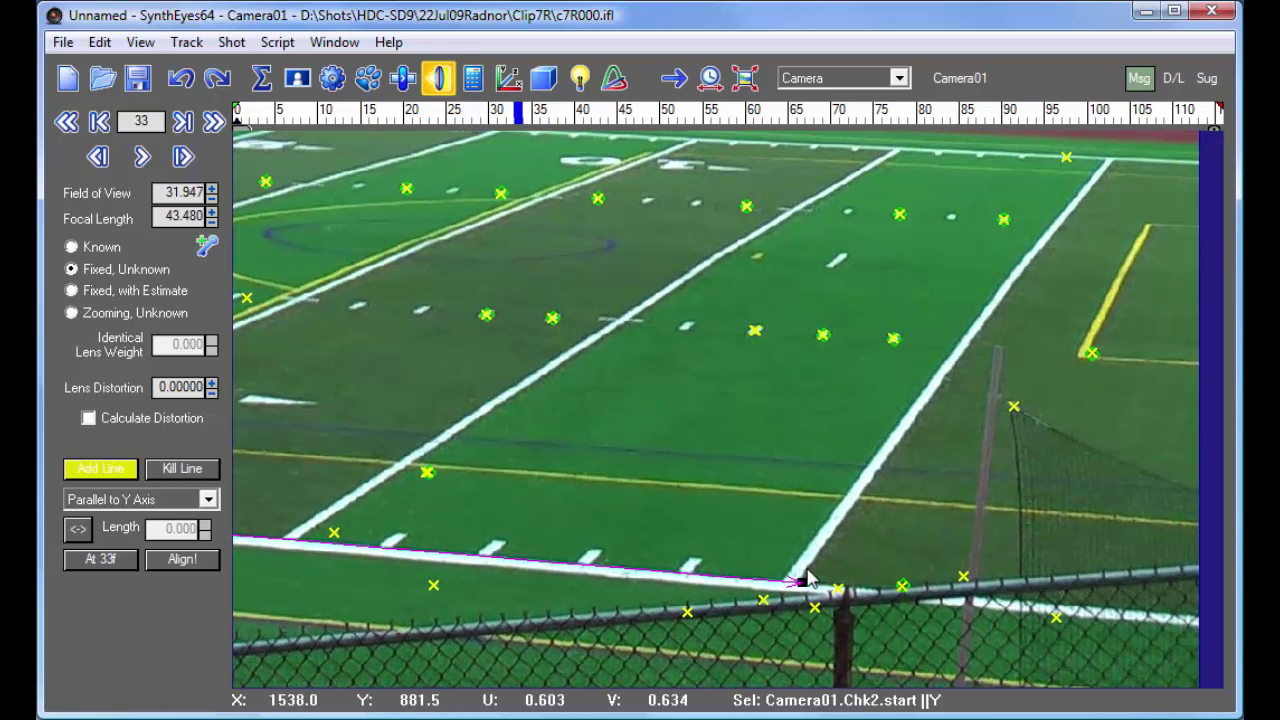
left_click_drag(808, 578, 1042, 302)
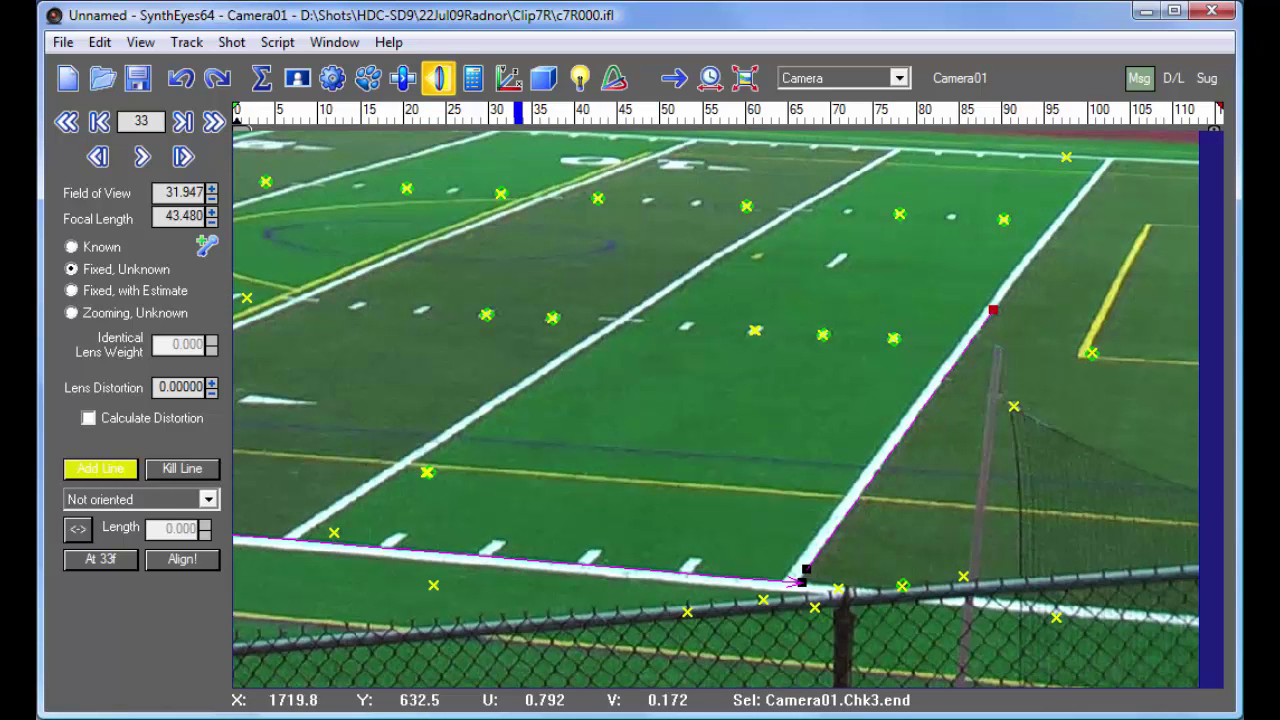
right_click(993, 311)
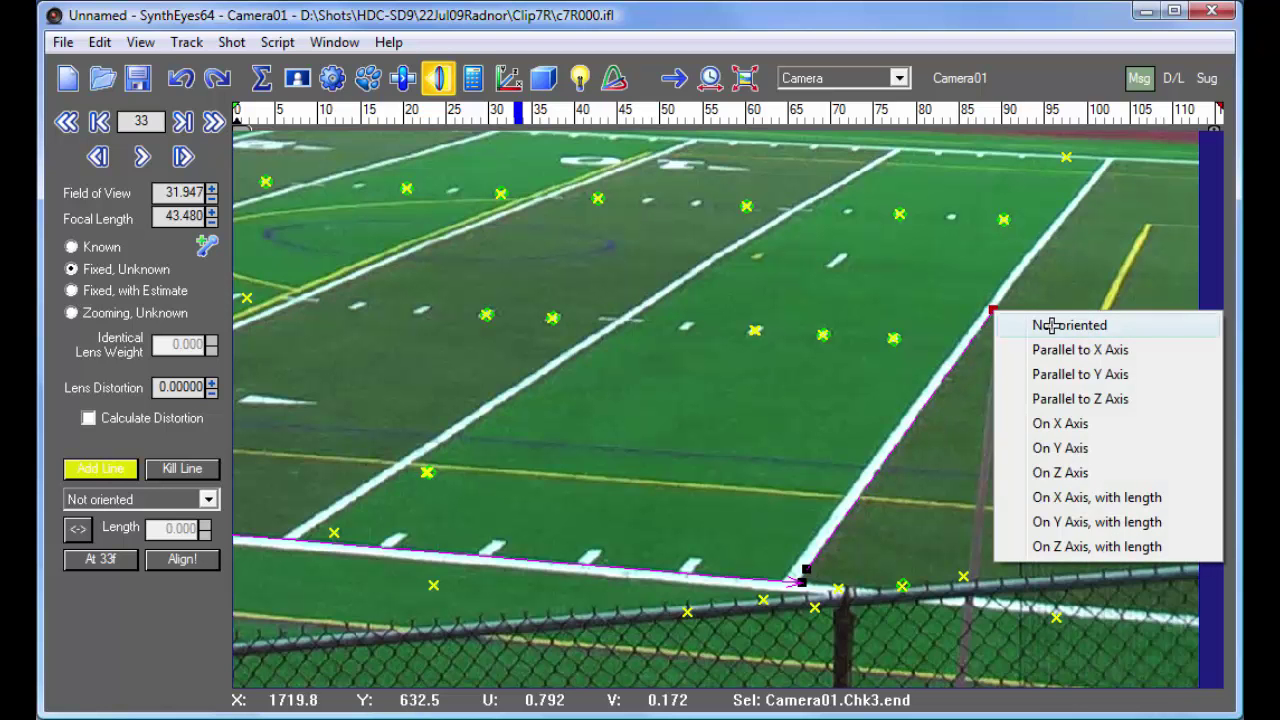
left_click(1078, 448)
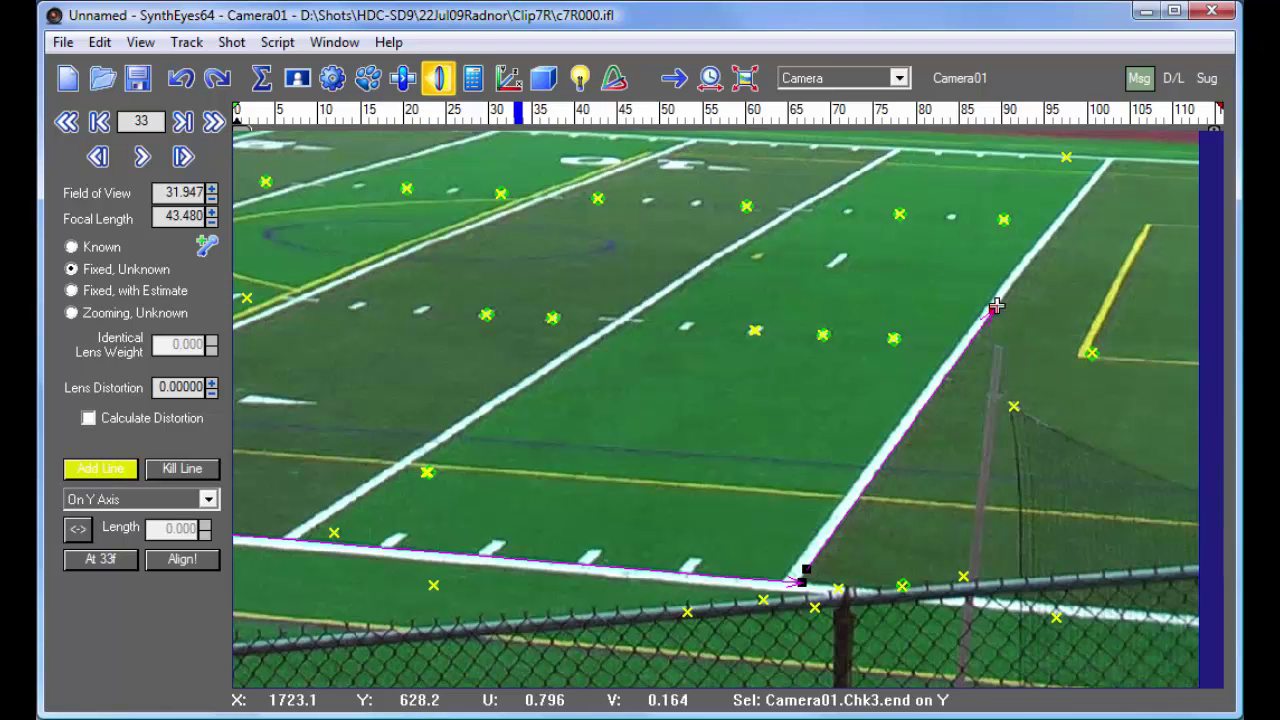
- Fit the third line's start onto the white stripe and recentre the field in view
scroll(994, 310, "up", 8)
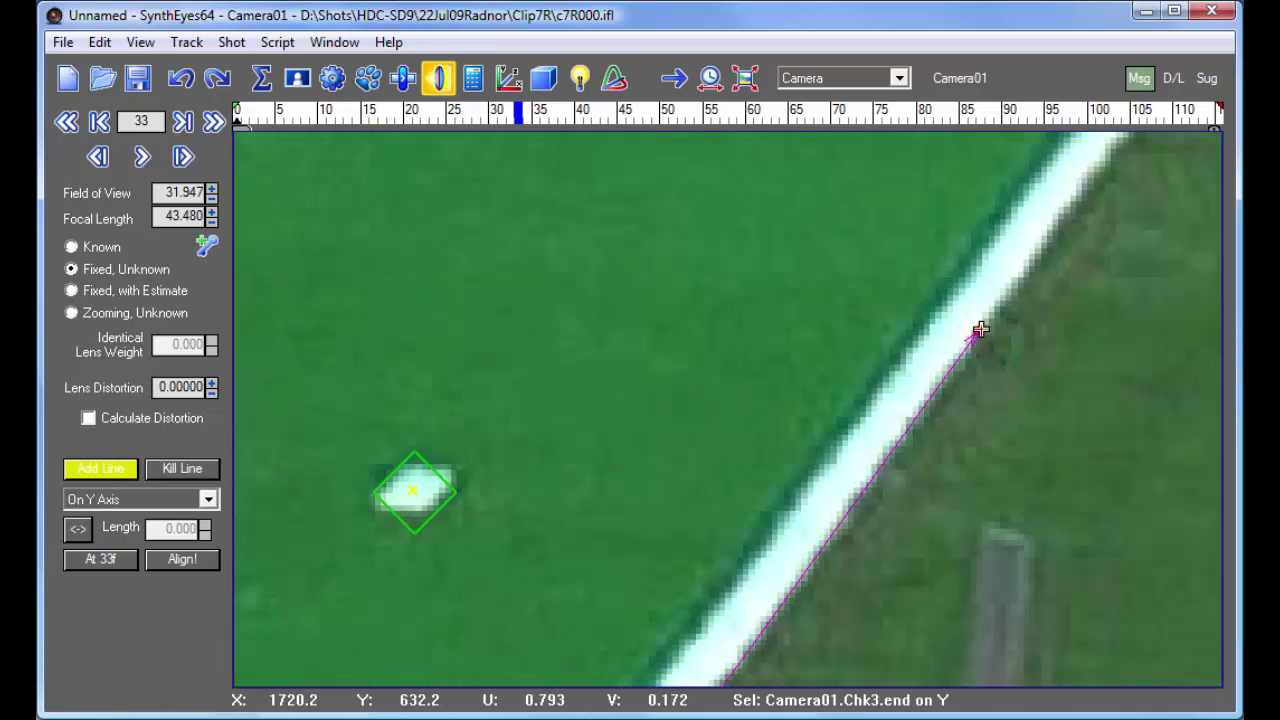
scroll(980, 329, "down", 8)
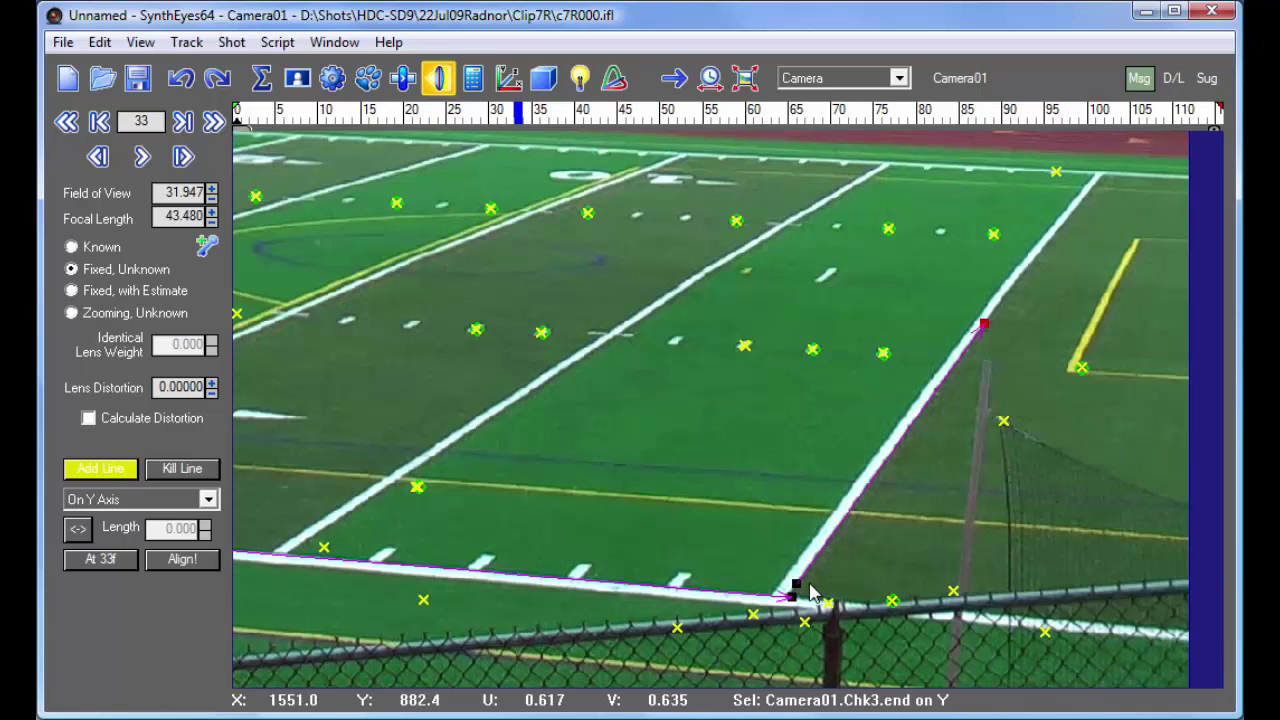
scroll(803, 592, "up", 5)
left_click_drag(797, 576, 779, 600)
scroll(830, 472, "down", 2)
scroll(791, 446, "down", 3)
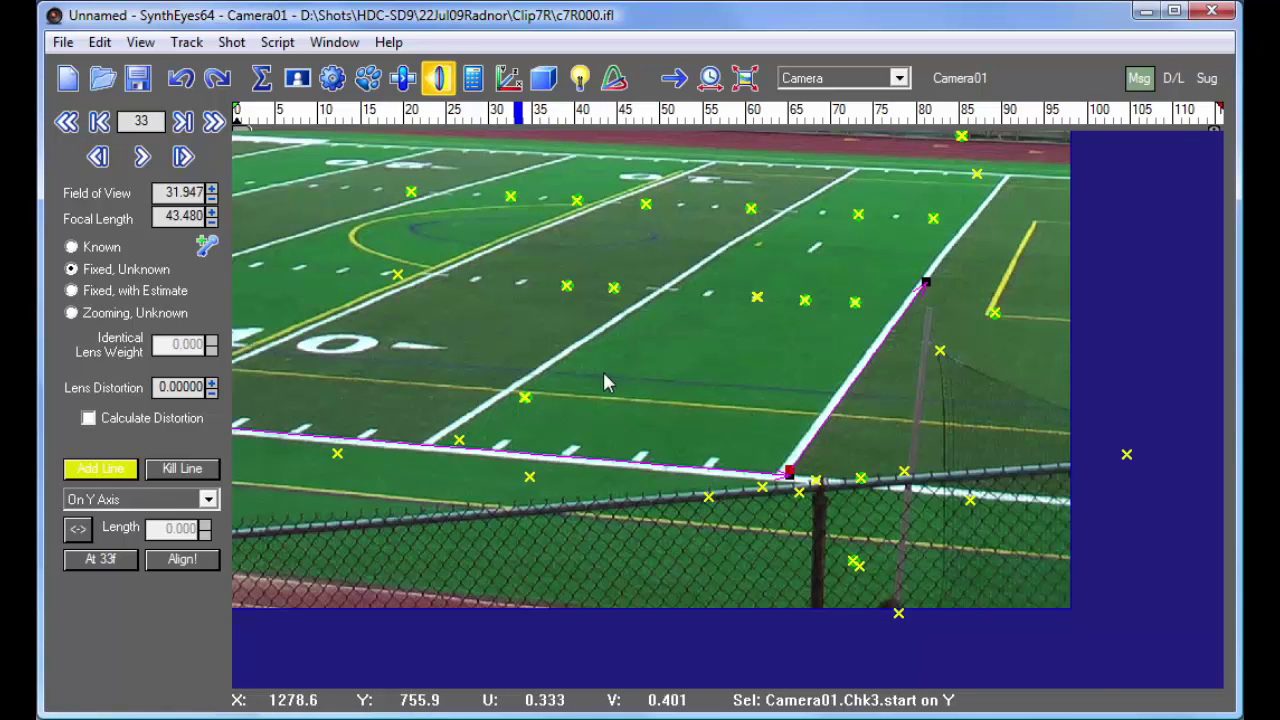
middle_click_drag(612, 290, 737, 348)
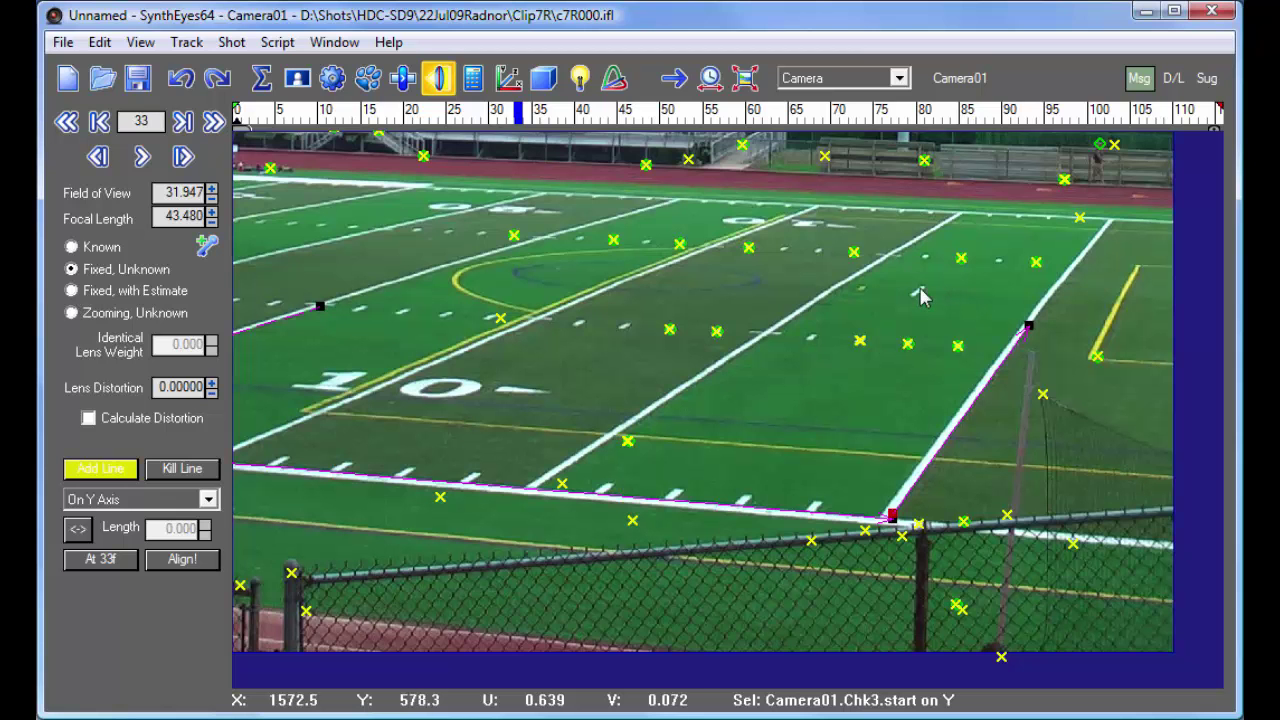
- Fit the frame, switch to the Quad layout, and align the scene to the three lines
scroll(740, 338, "down", 2)
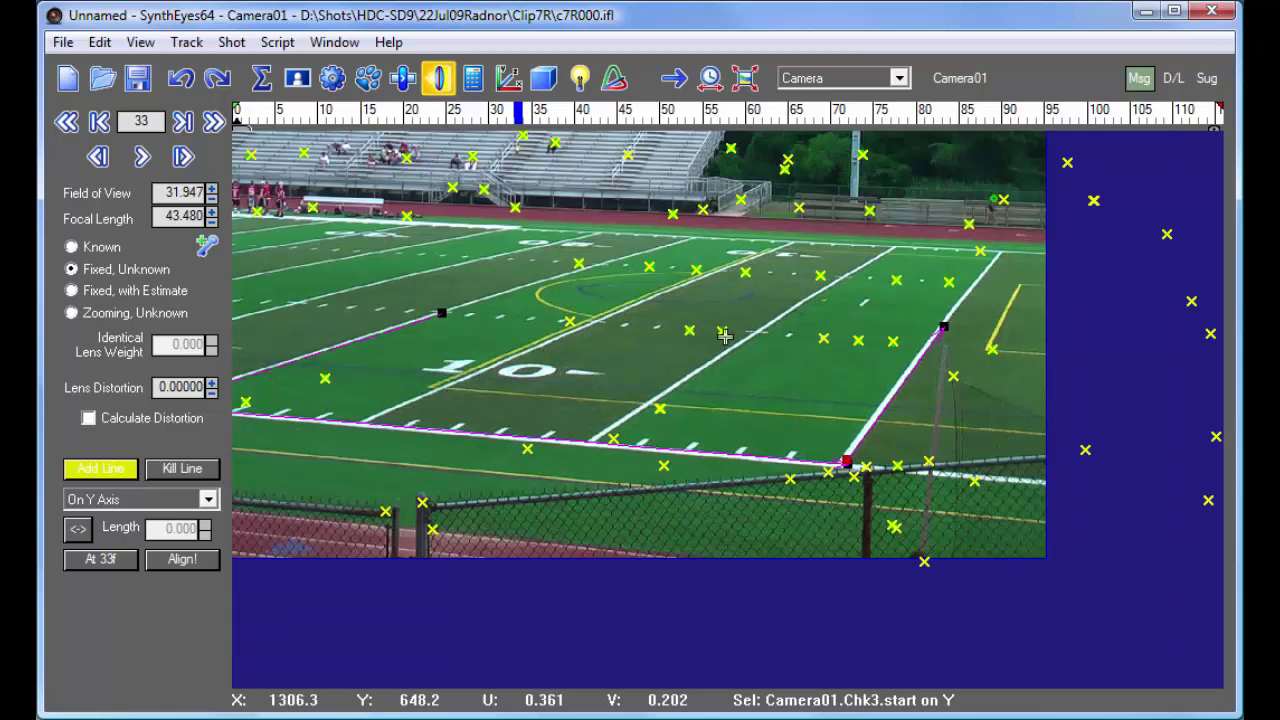
middle_click_drag(713, 348, 816, 392)
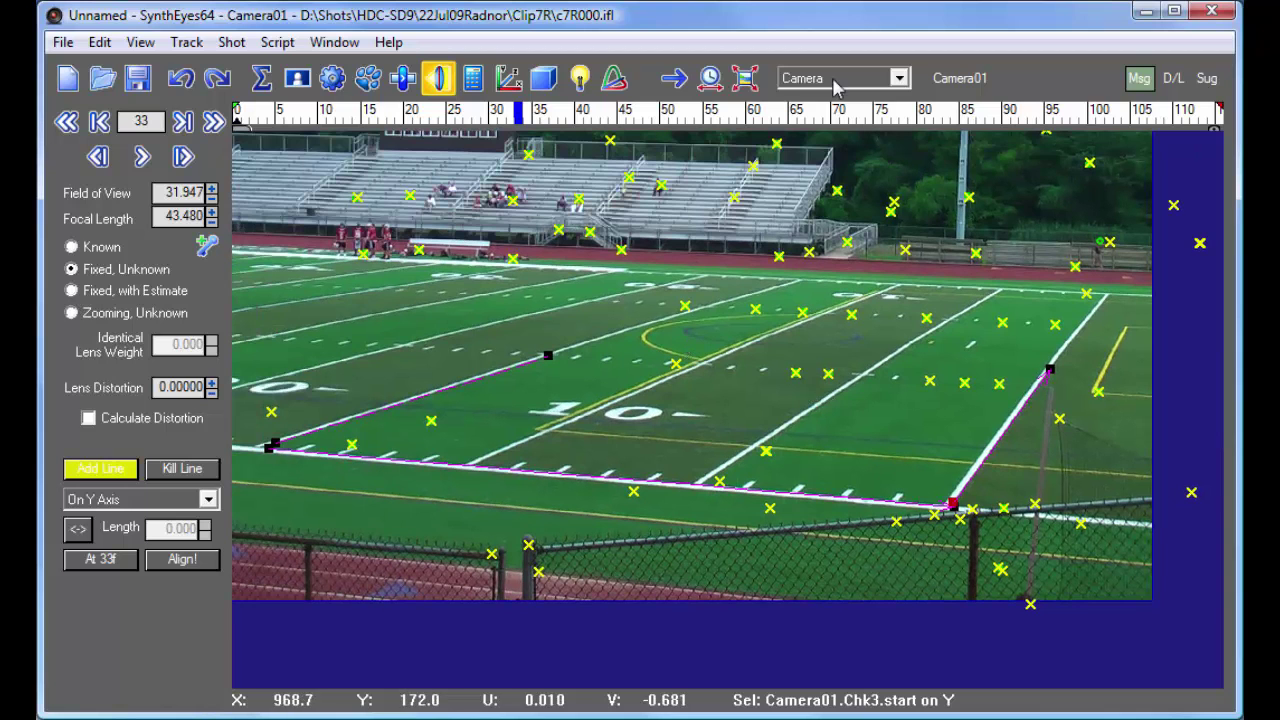
left_click(744, 78)
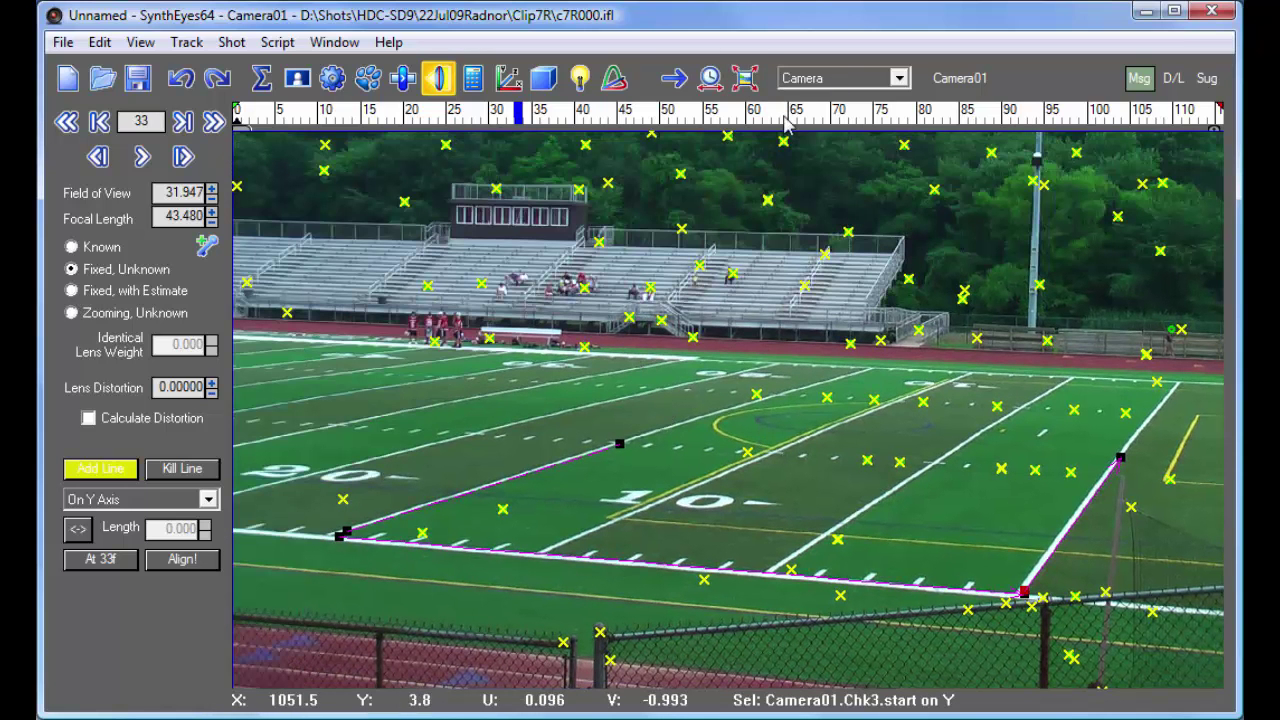
left_click(790, 80)
left_click(805, 112)
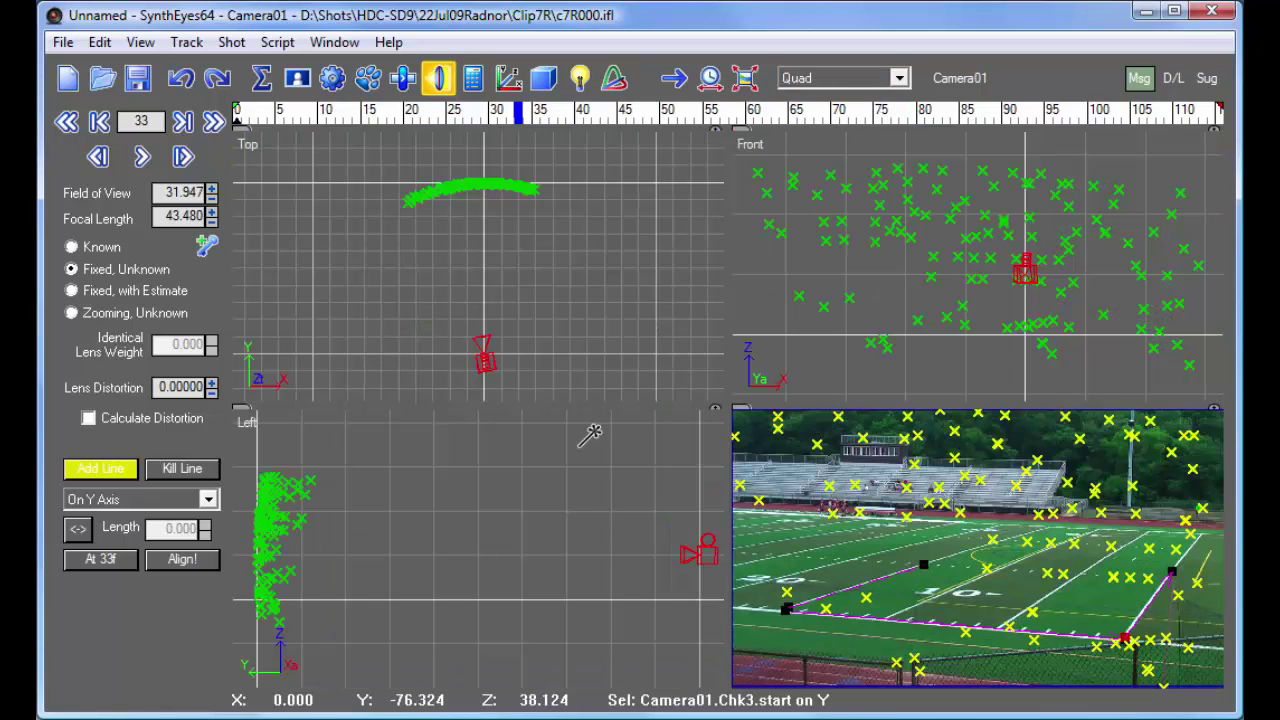
left_click(181, 560)
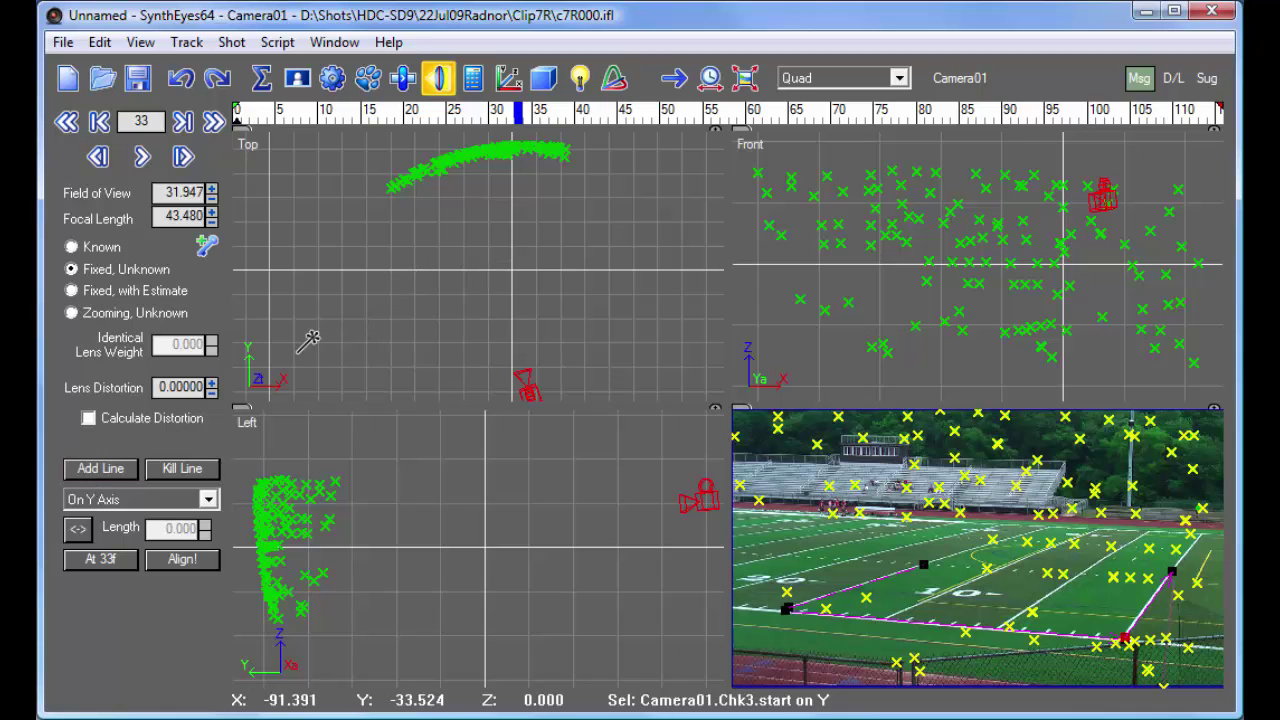
- Create a test box on the field from the Top view's Creation Object menu
right_click(376, 307)
mouse_move(464, 320)
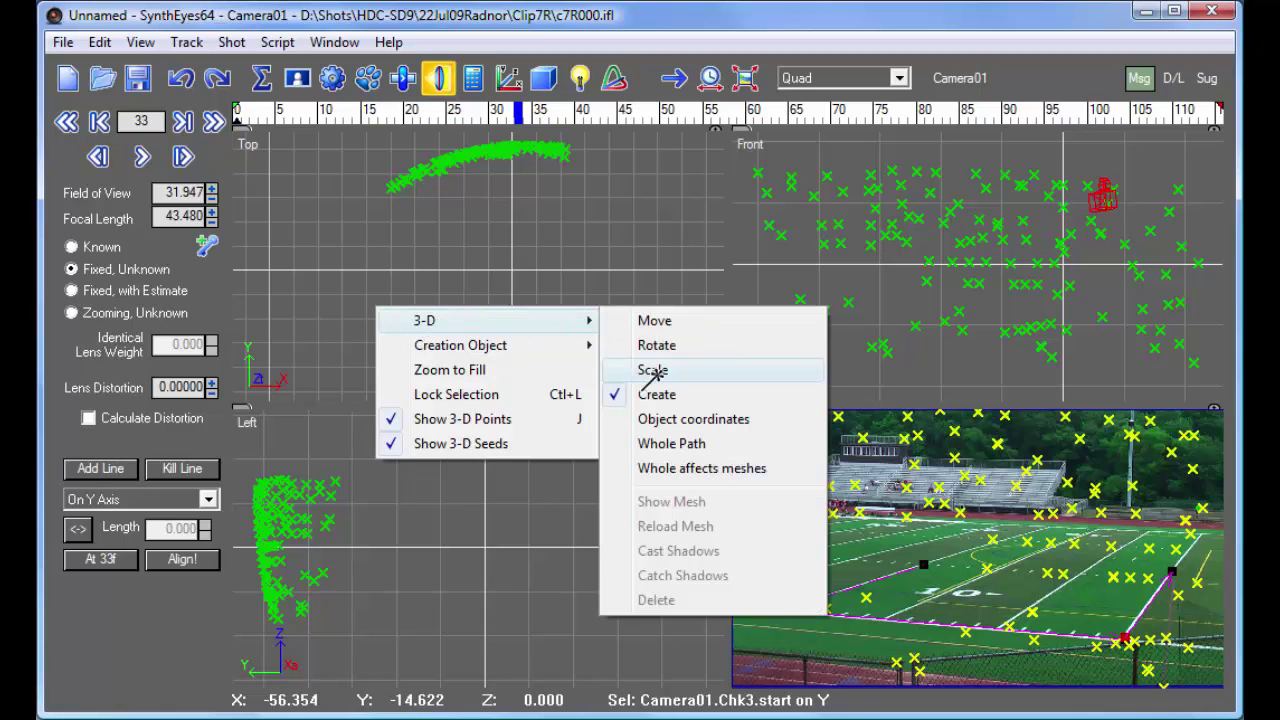
mouse_move(505, 345)
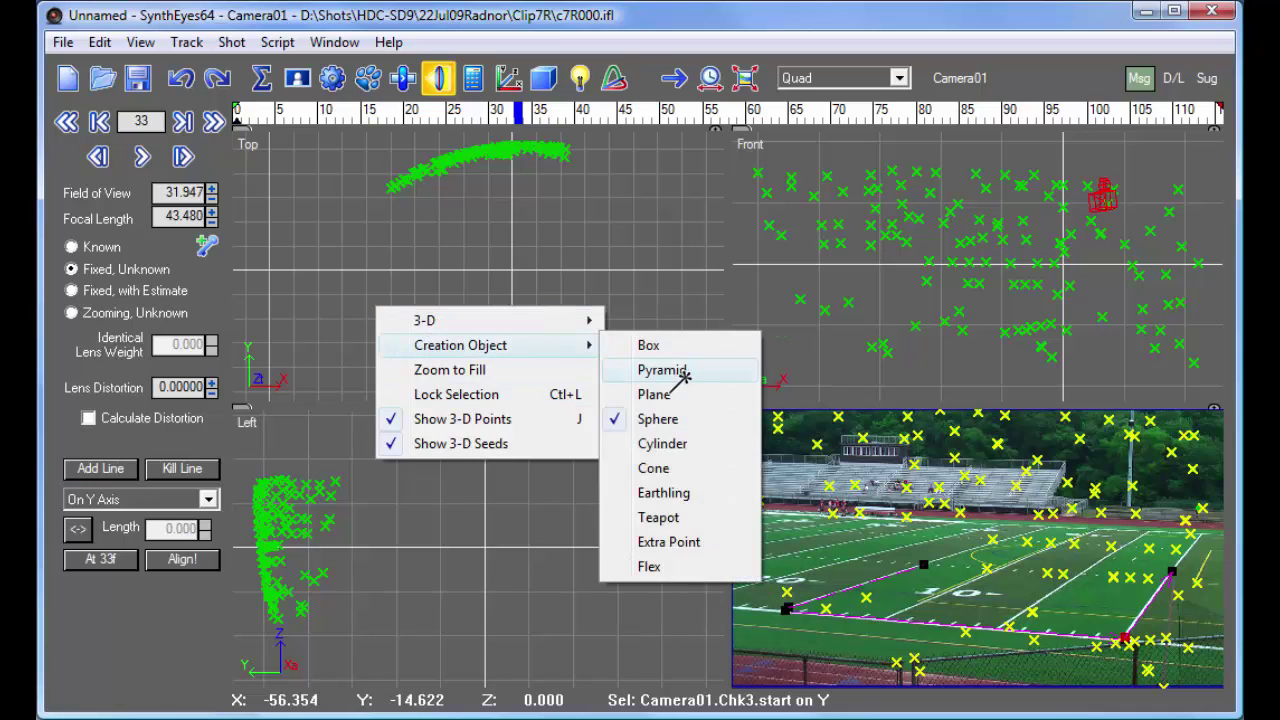
left_click(655, 345)
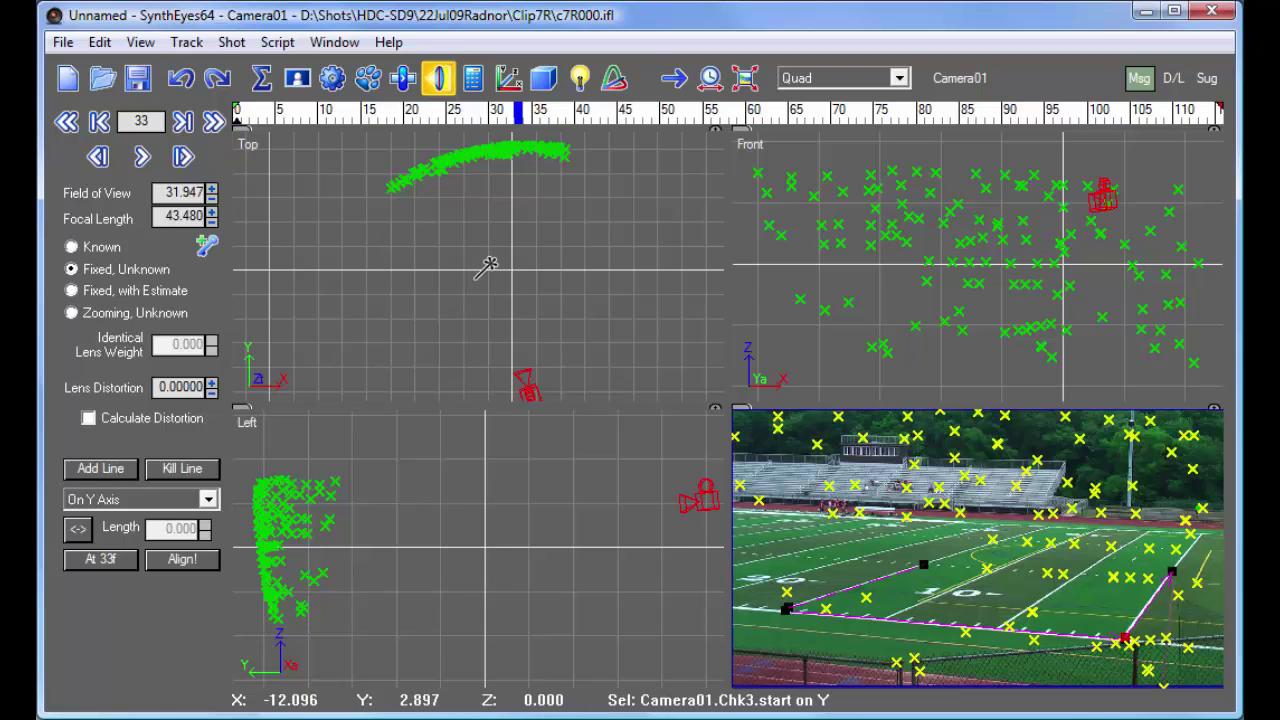
left_click_drag(492, 259, 449, 204)
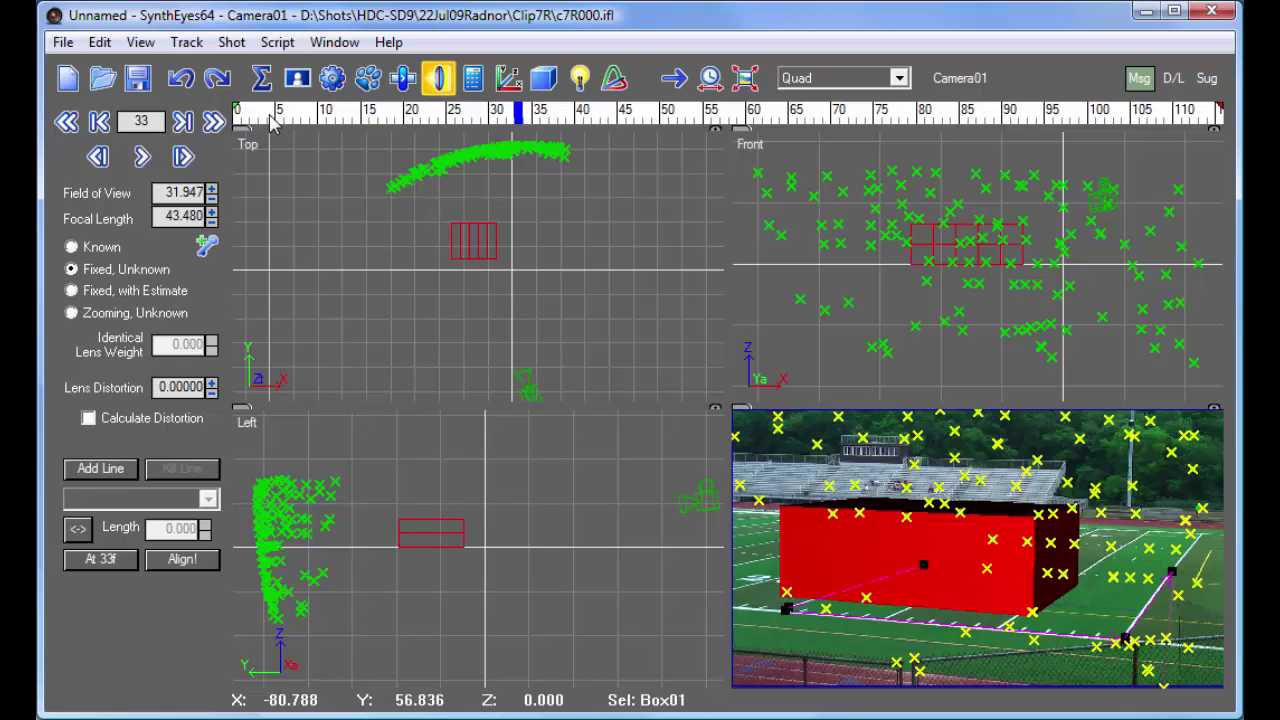
- Scrub and play the shot to confirm the box holds, then return to around frame 31
mouse_move(265, 112)
left_mouse_down()
mouse_move(1057, 112)
mouse_move(1030, 146)
mouse_move(245, 150)
left_mouse_up()
key("space")
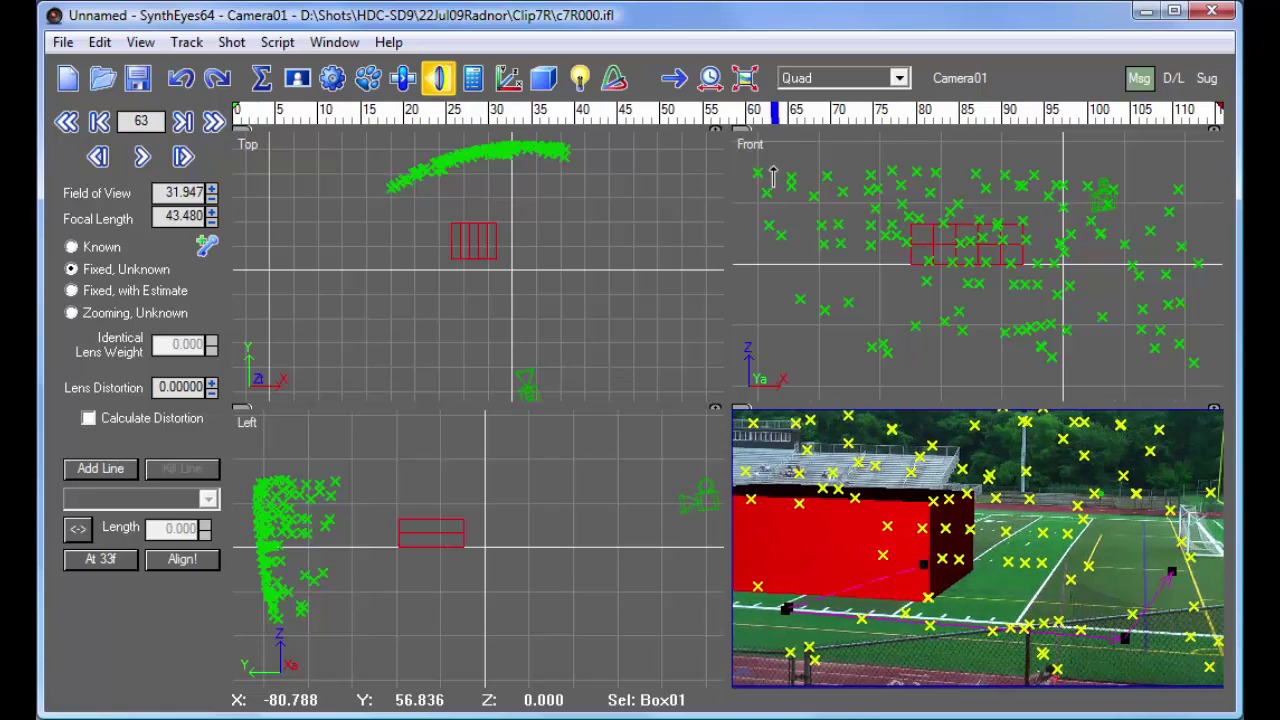
left_click_drag(772, 175, 500, 192)
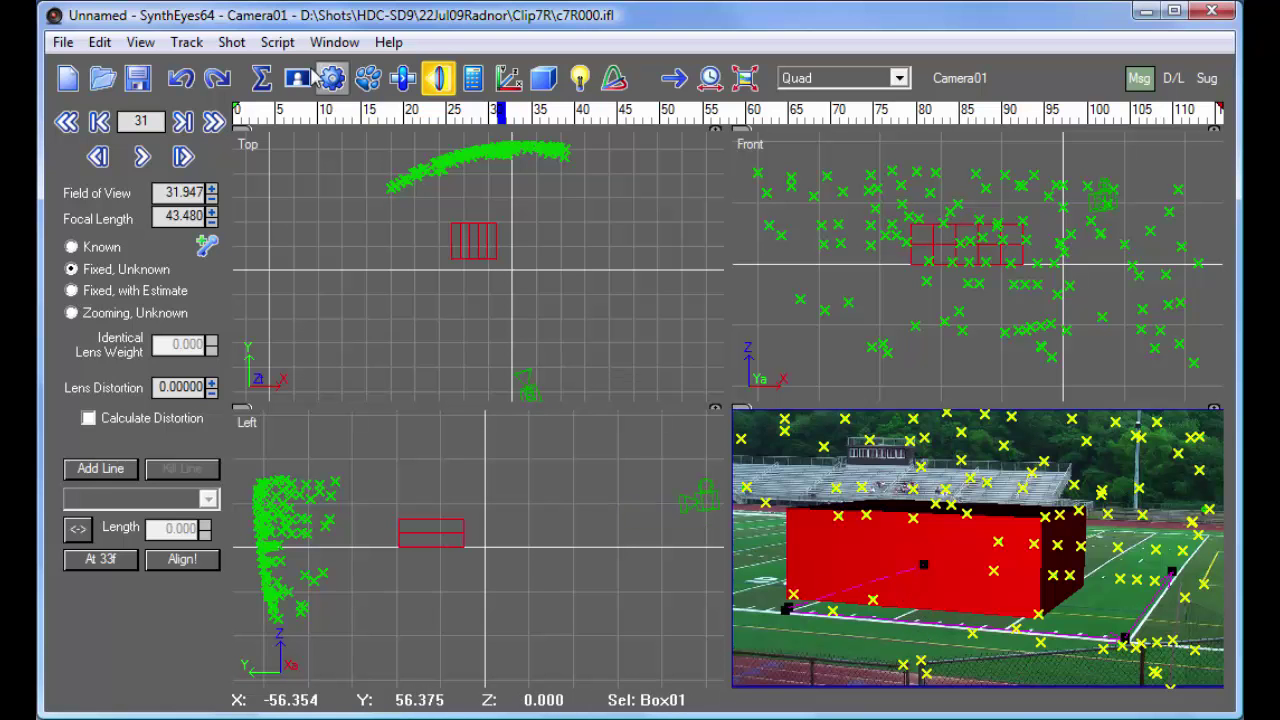
- Scrub the shot, then play and stop it to verify the box sticks to the field
left_click_drag(262, 114, 404, 180)
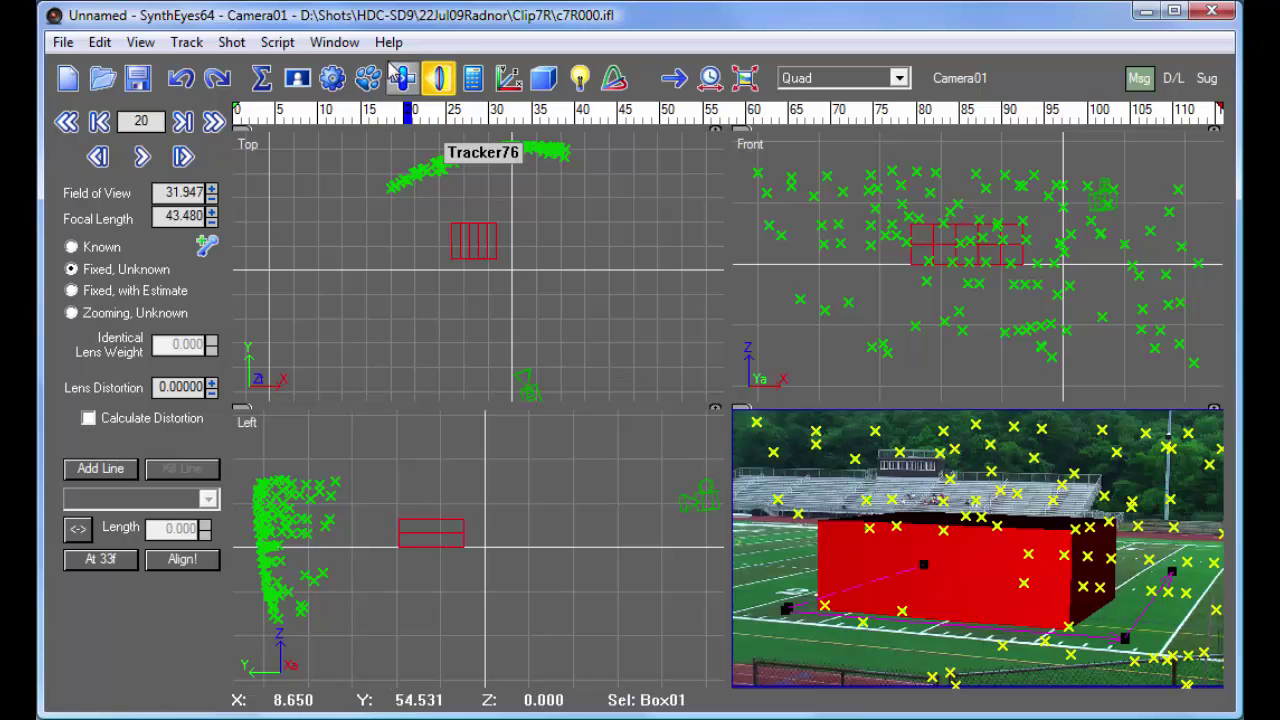
key("space")
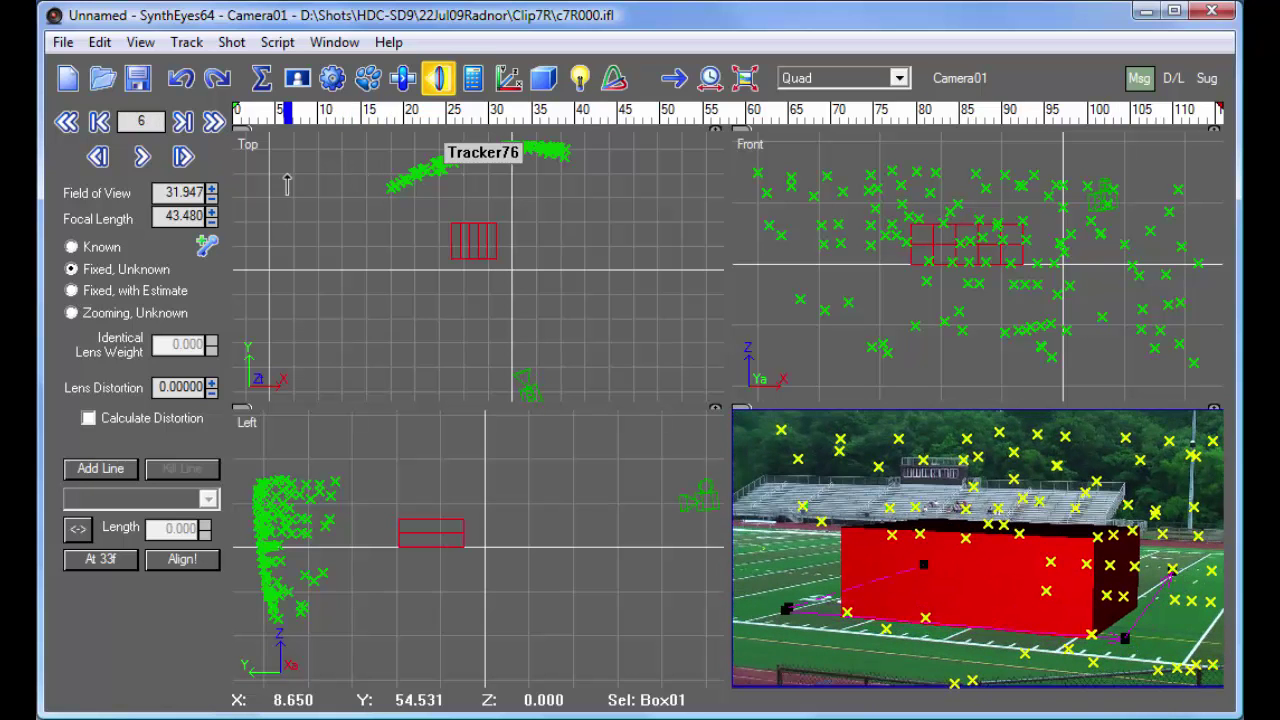
key("space")
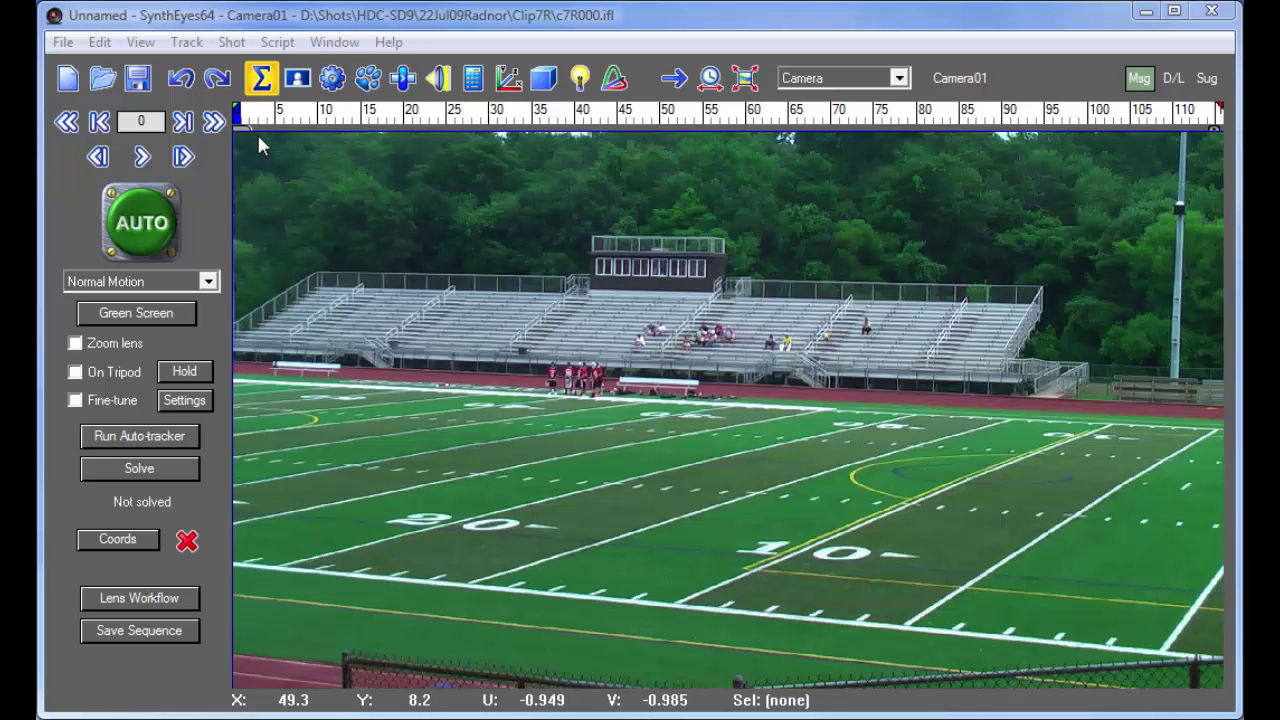
- Enable tracker creation and place Tracker3–Tracker6 on sideline and yard-line intersections
left_click(372, 86)
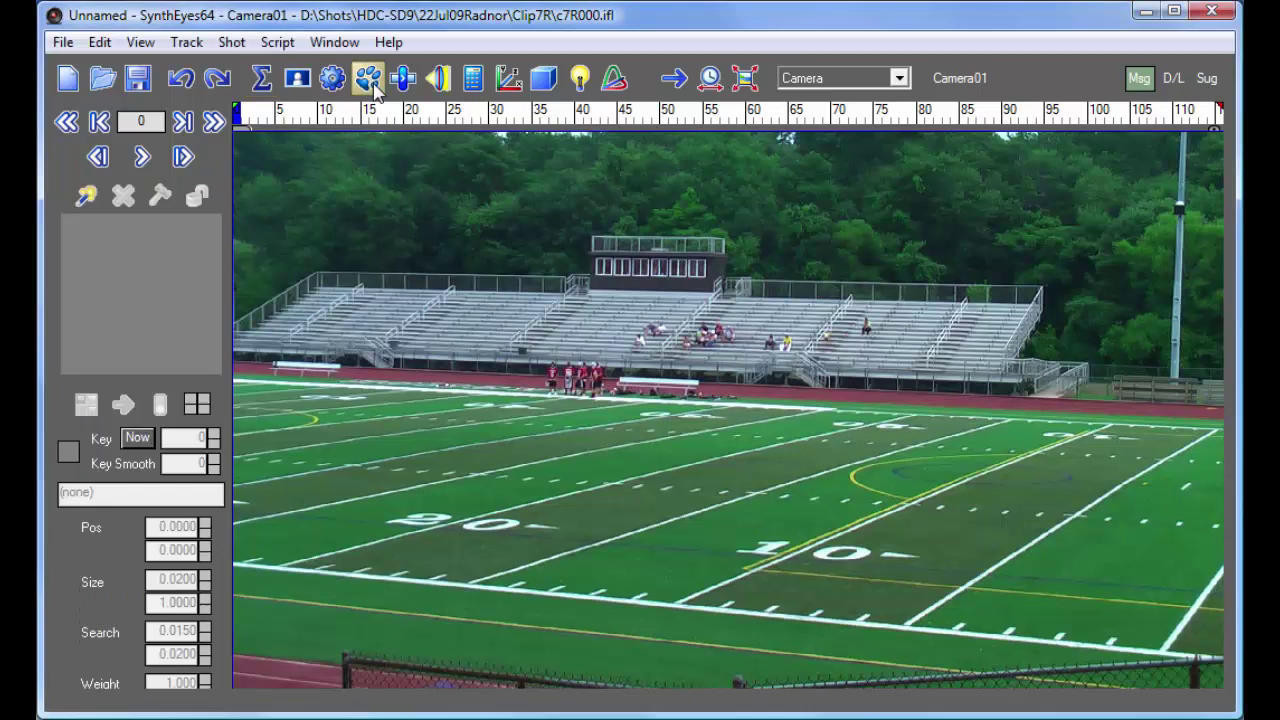
left_click(86, 196)
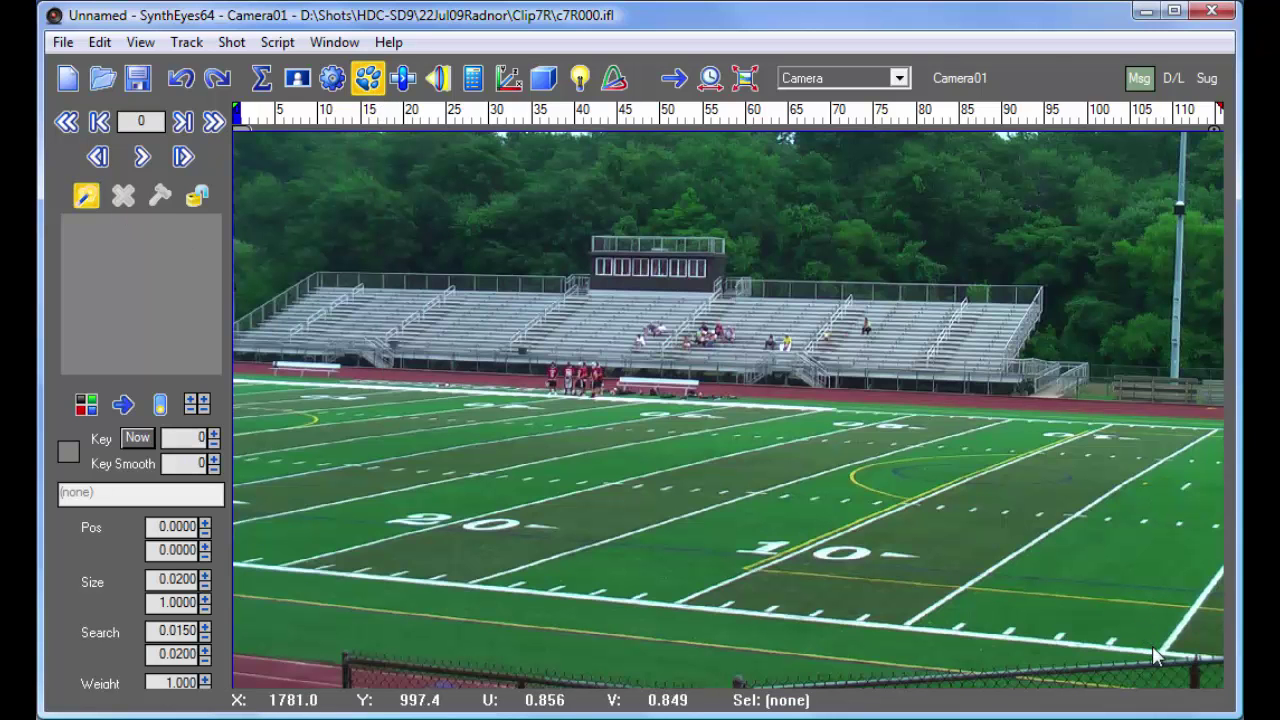
left_click_drag(1153, 648, 1161, 652)
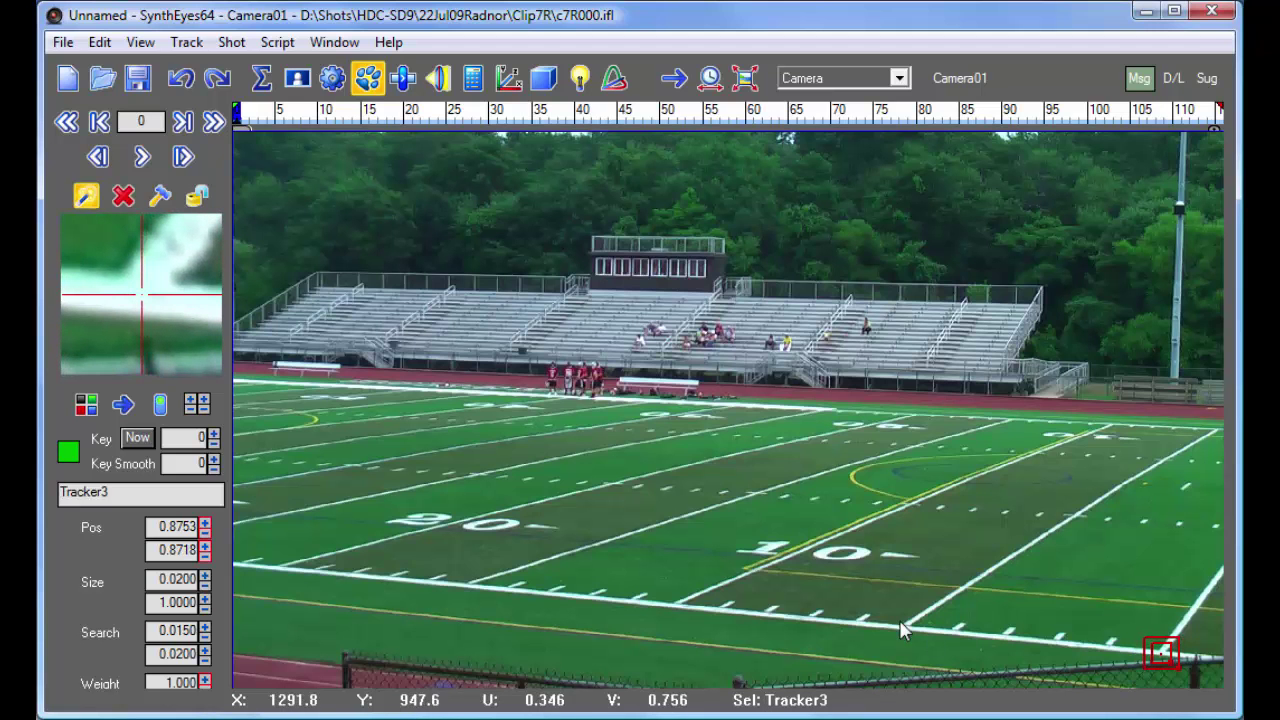
left_click_drag(905, 628, 898, 626)
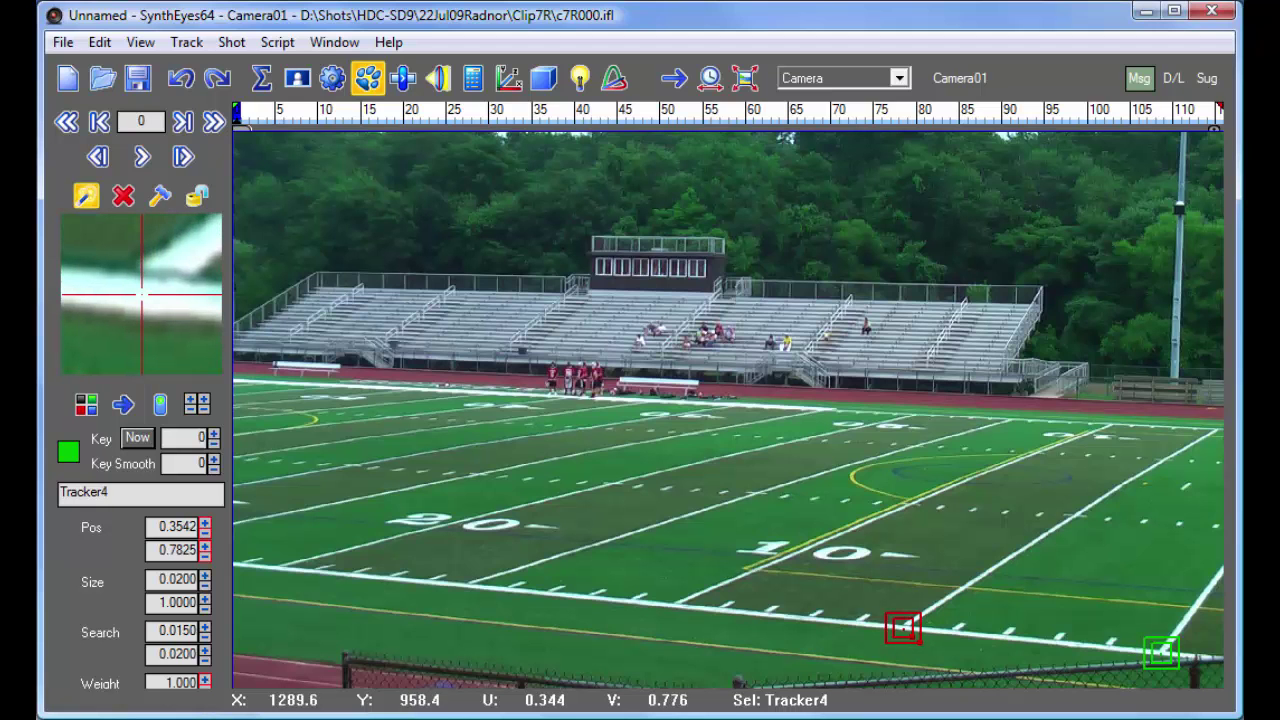
left_click(1074, 517)
left_click_drag(1073, 517, 1083, 507)
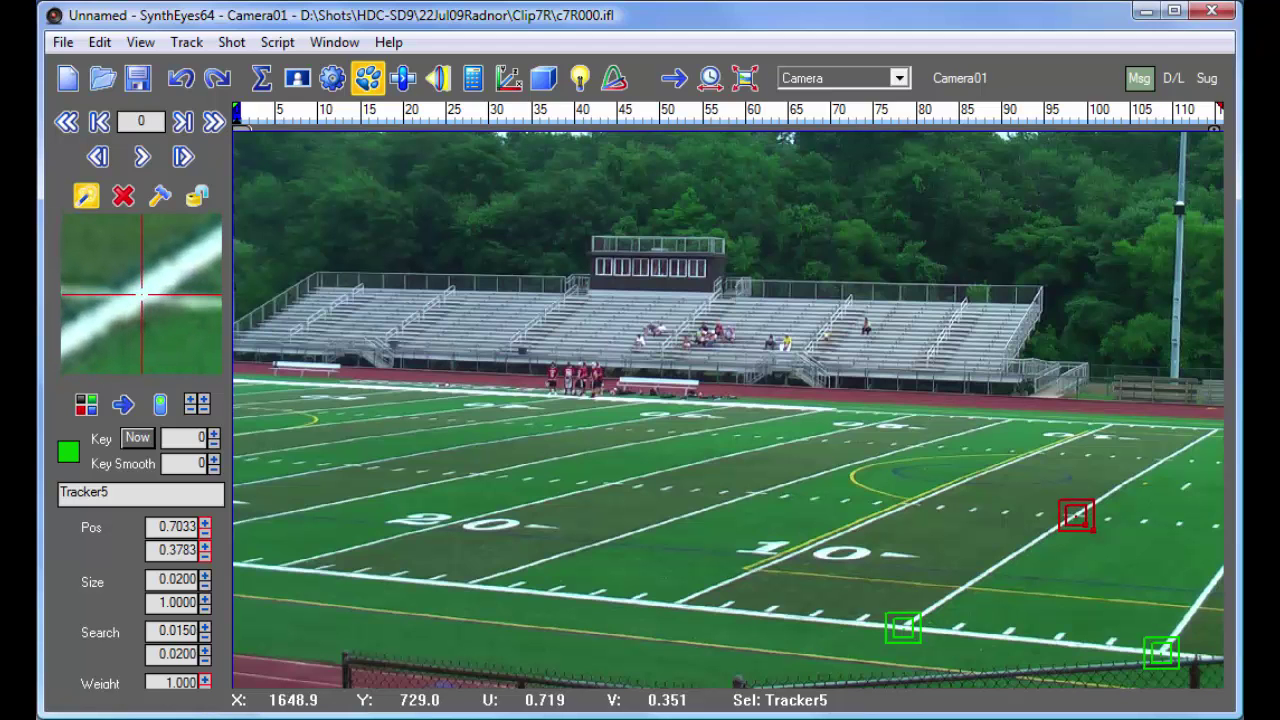
left_click(675, 606)
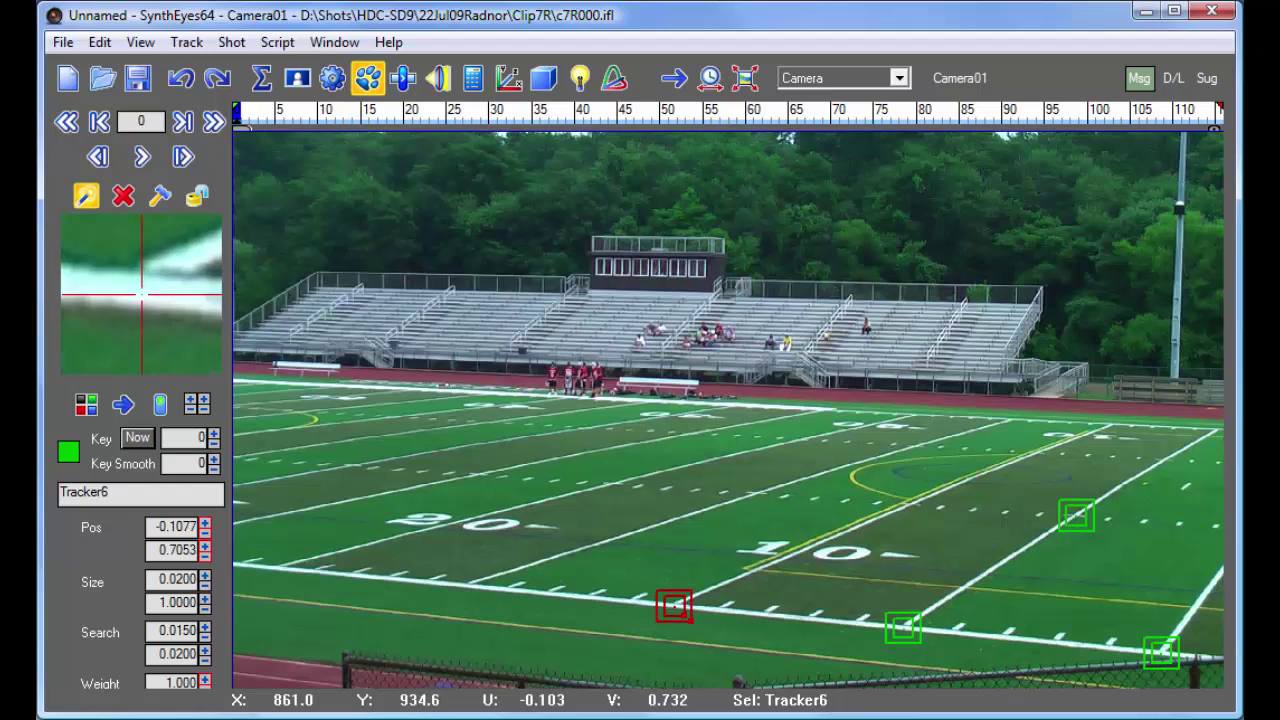
left_click_drag(675, 606, 674, 607)
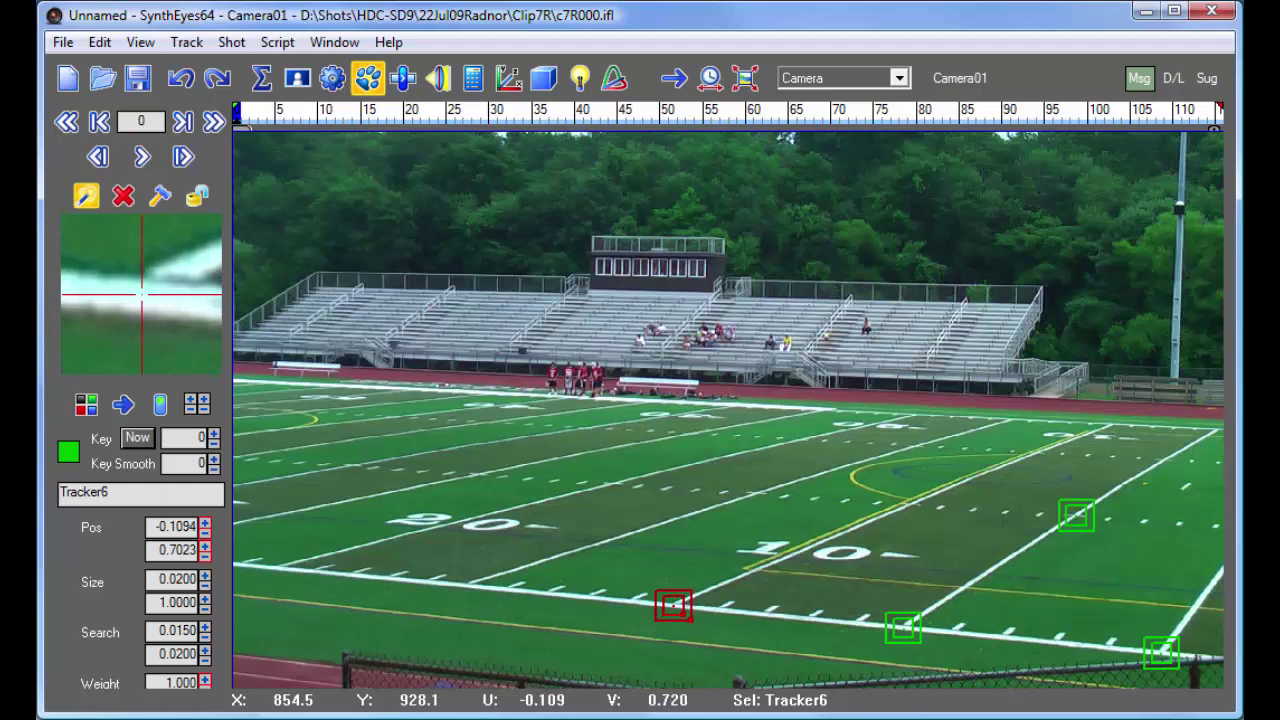
- Add Tracker7–Tracker9 on field-line crossings and track all trackers forward through the shot
left_click(910, 508)
left_click_drag(909, 507, 918, 494)
mouse_move(468, 597)
left_mouse_down()
mouse_move(456, 589)
mouse_move(474, 593)
left_mouse_up()
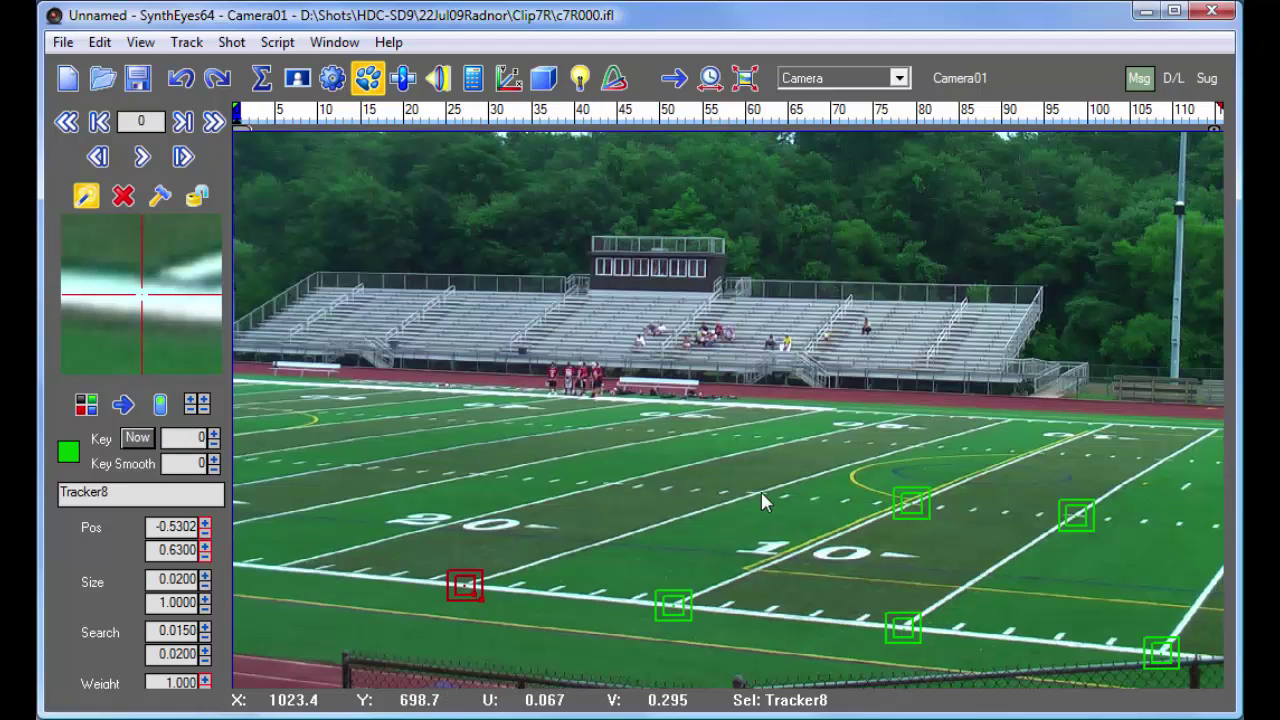
left_click_drag(762, 498, 756, 493)
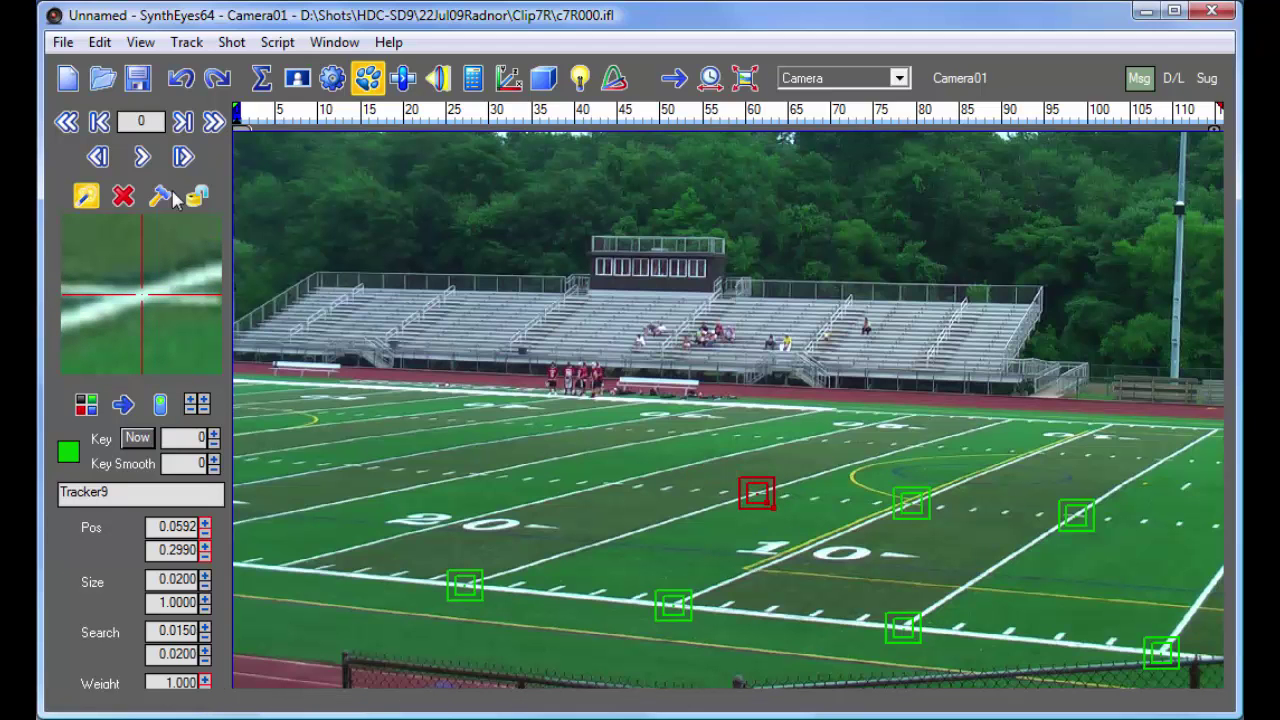
left_click(142, 158)
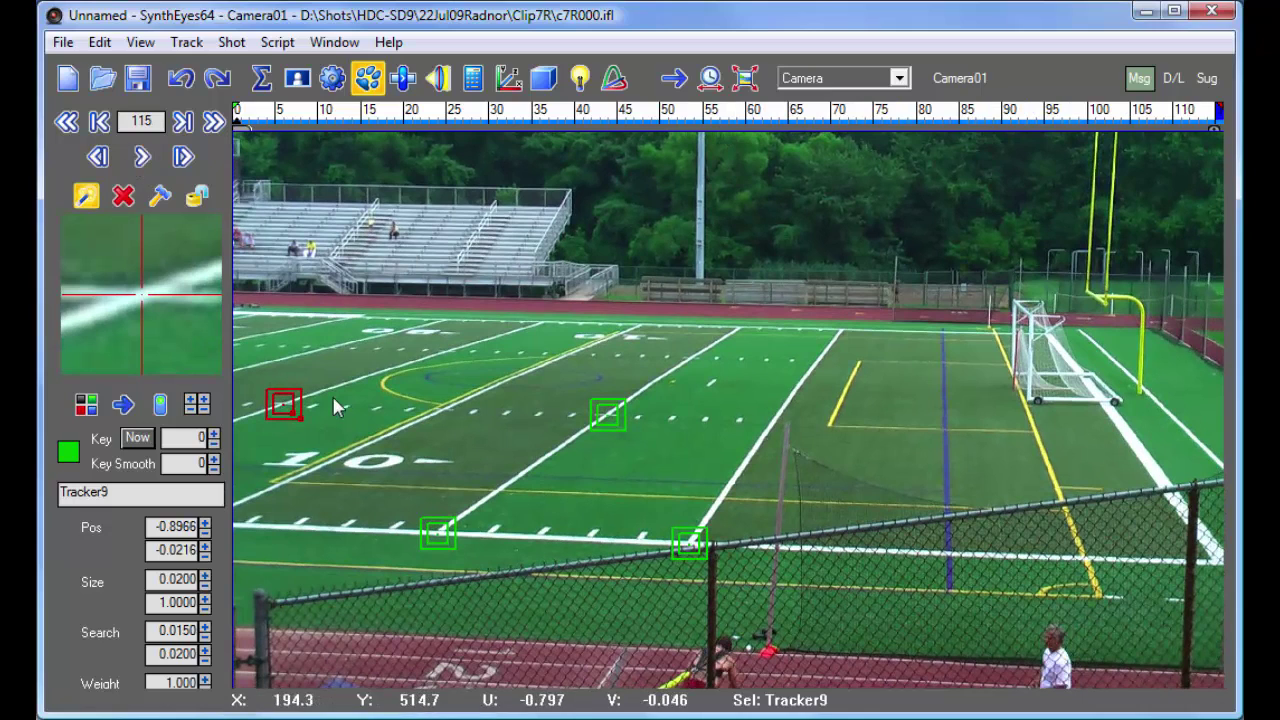
- Select all trackers and enlarge their search region to 0.0200 by 0.0260
left_click_drag(855, 118, 400, 116)
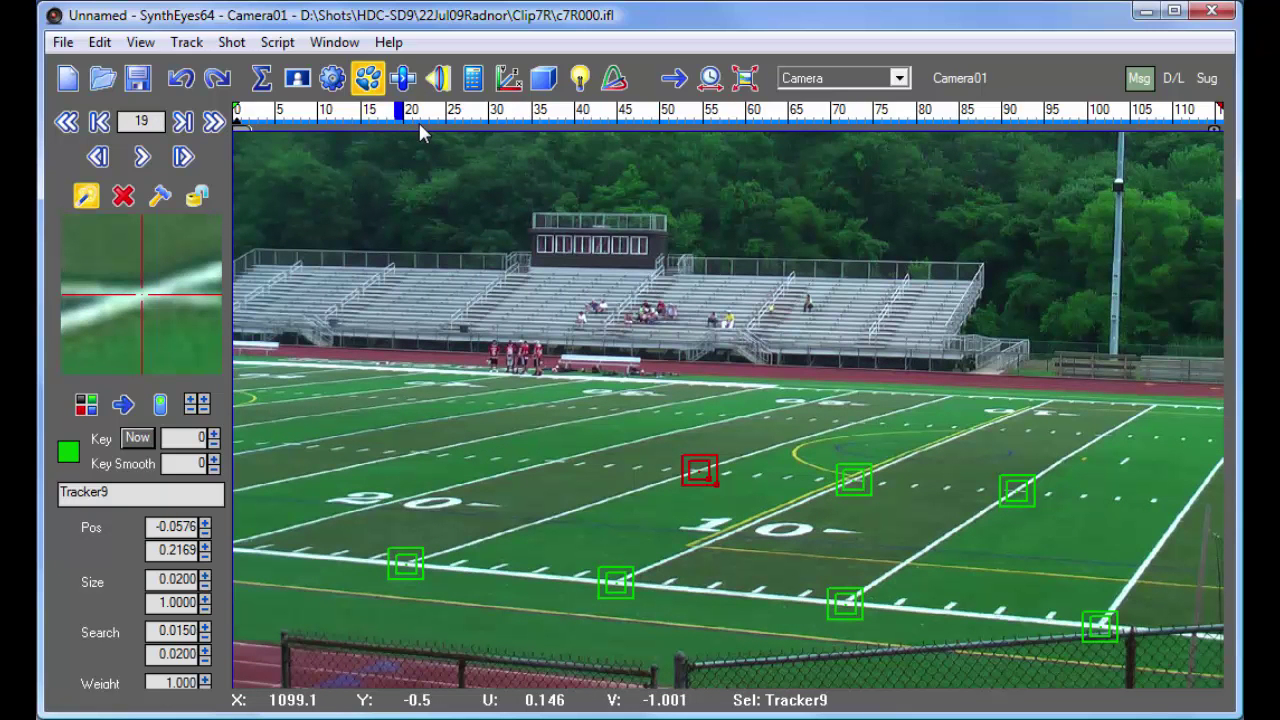
key("ctrl+a")
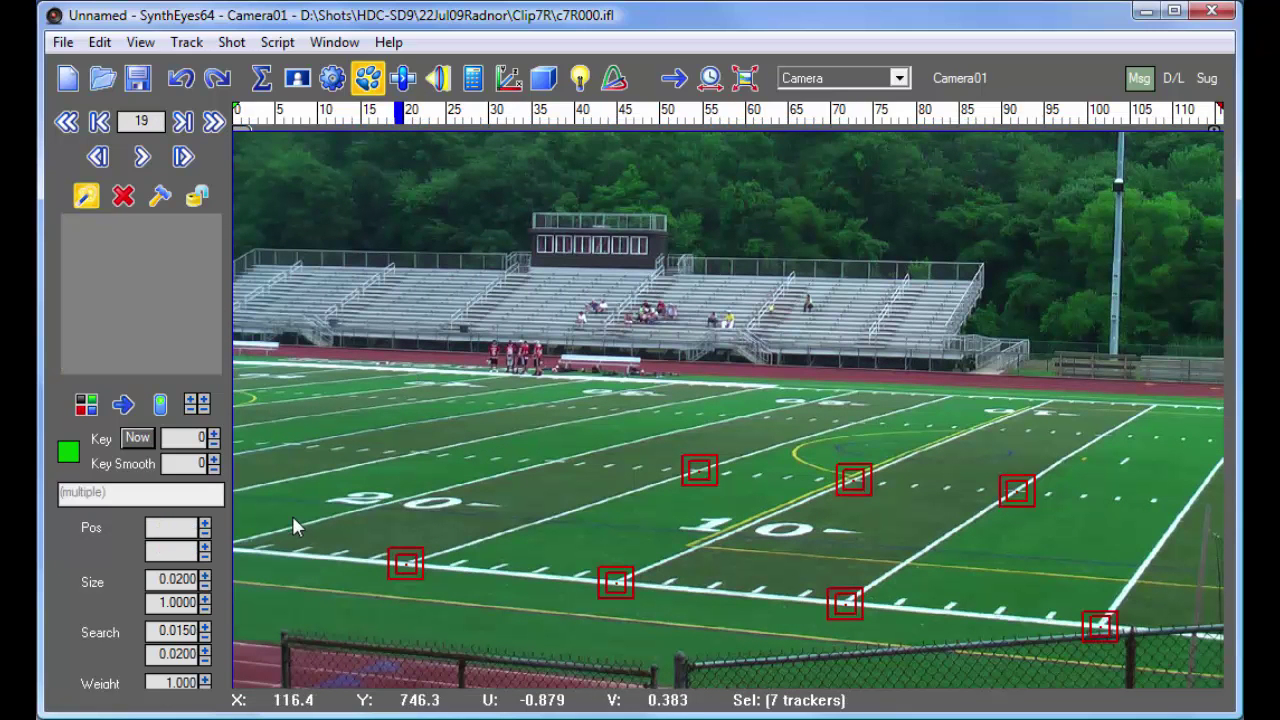
left_click(205, 627)
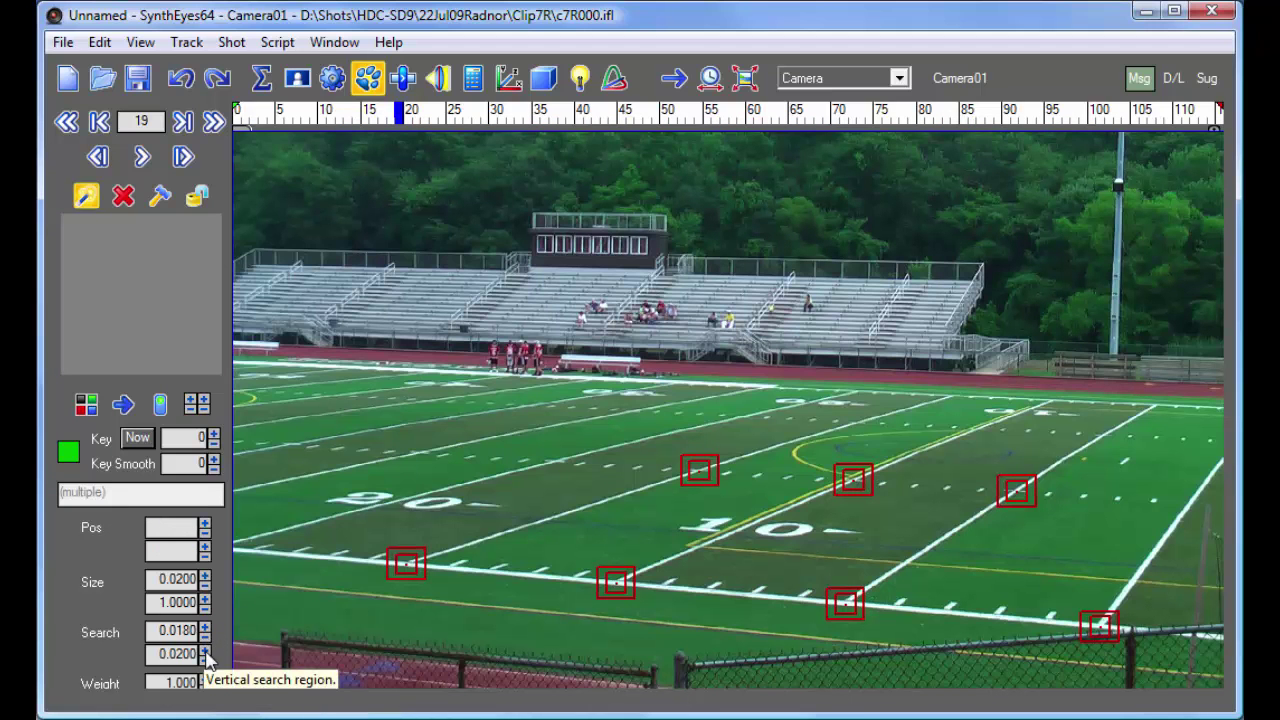
left_click(205, 651)
left_click(205, 651)
left_click(205, 627)
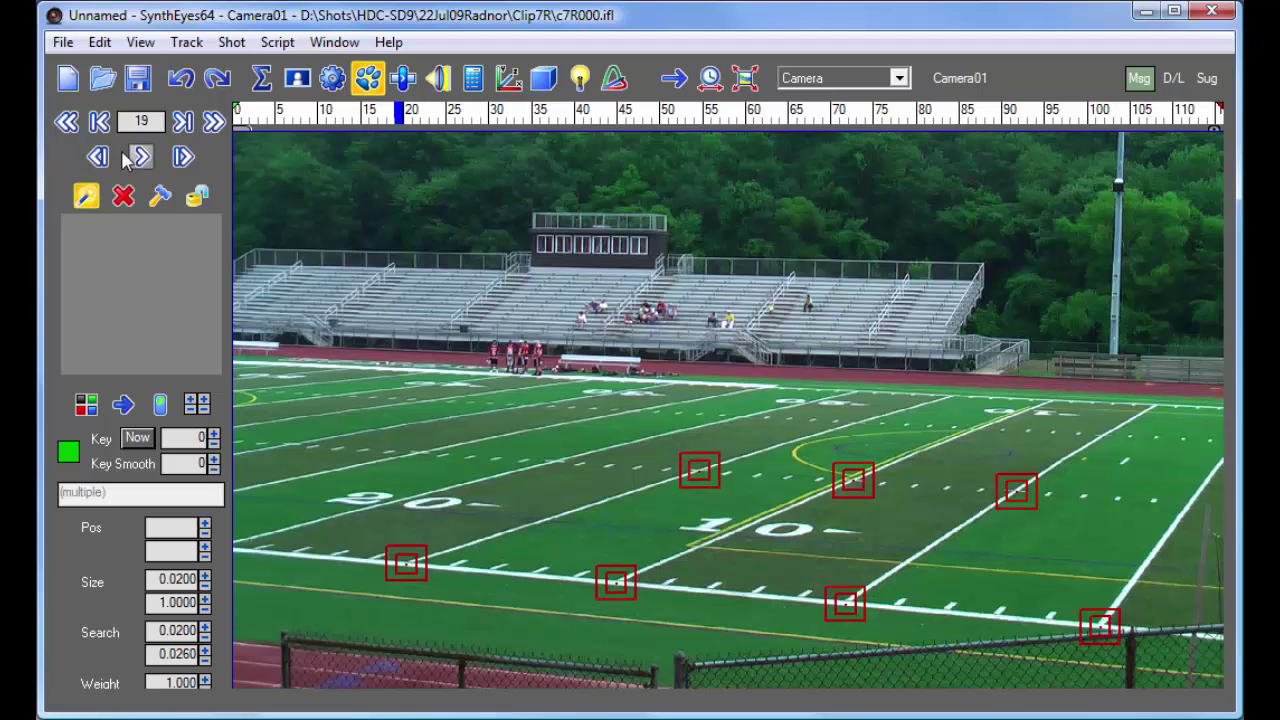
- Retrack from frame 0, inspect around frame 63, and select the lost Tracker7
left_click(67, 122)
left_click(141, 156)
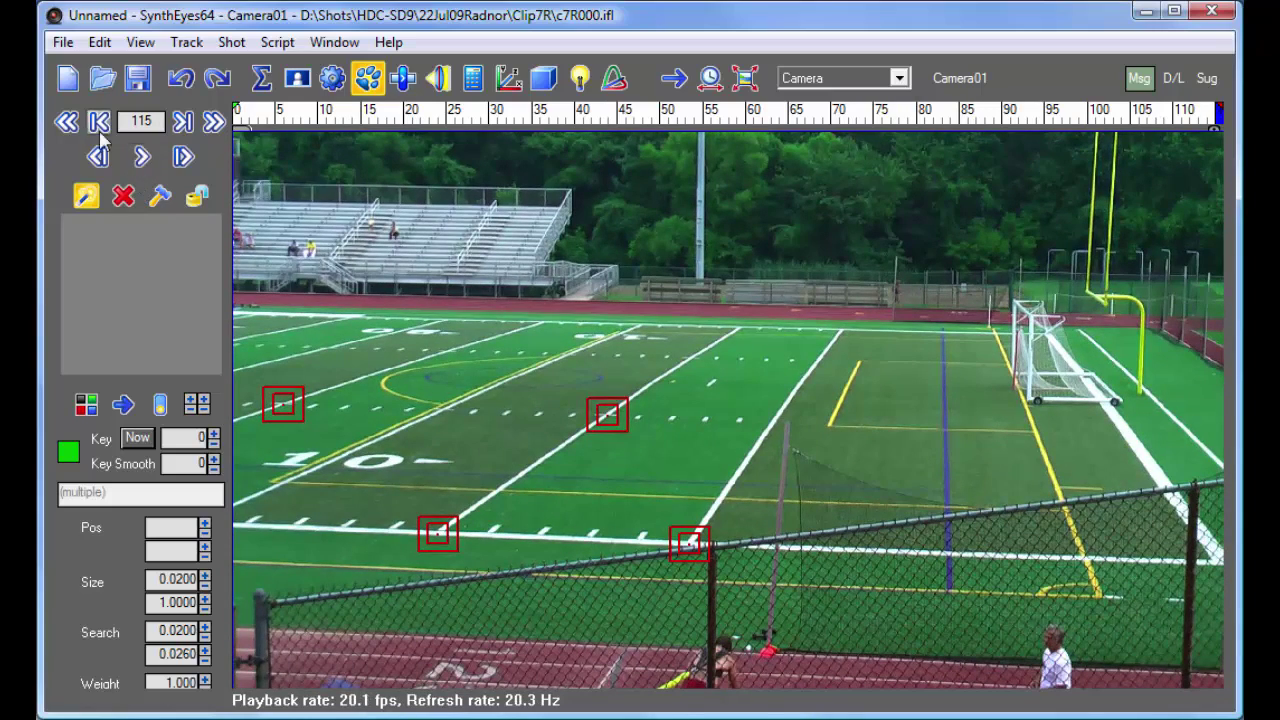
mouse_move(700, 125)
left_mouse_down()
mouse_move(588, 120)
mouse_move(723, 122)
mouse_move(719, 140)
left_mouse_up()
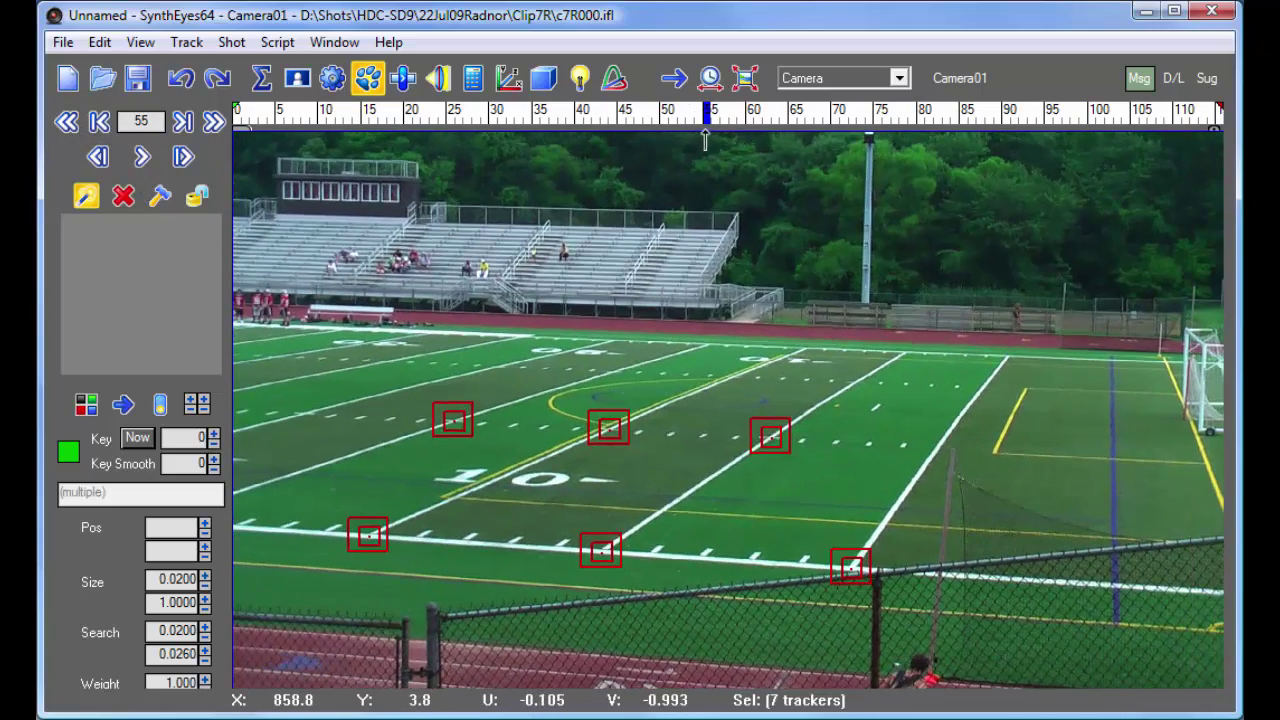
left_click_drag(718, 143, 776, 128)
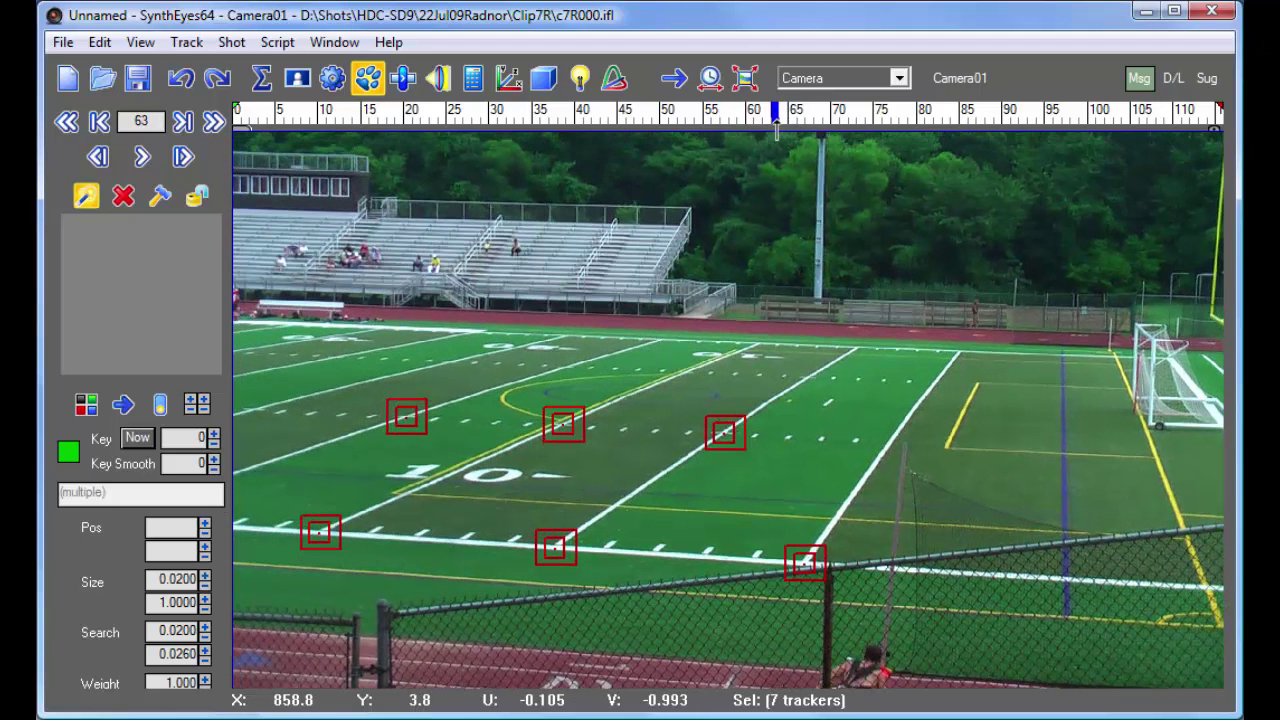
left_click(576, 445)
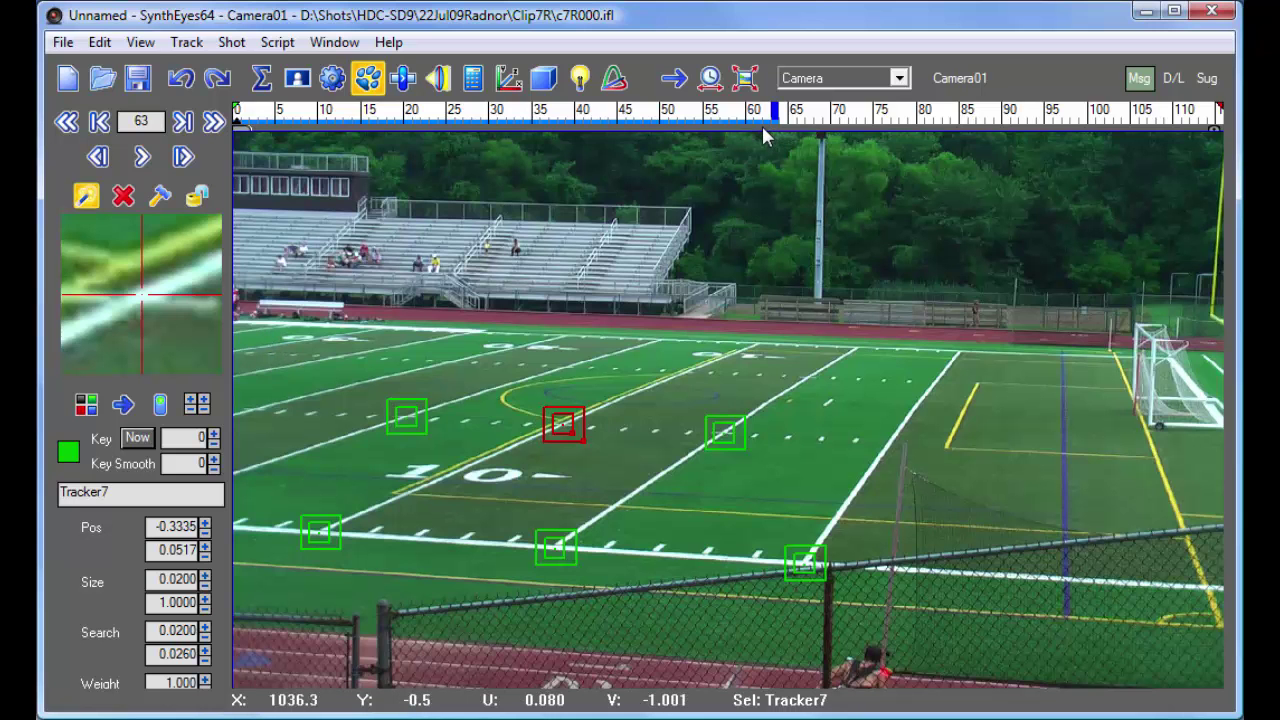
- Re-enable Tracker7 at frame 64 and track it forward to the end of the shot
left_click(141, 157)
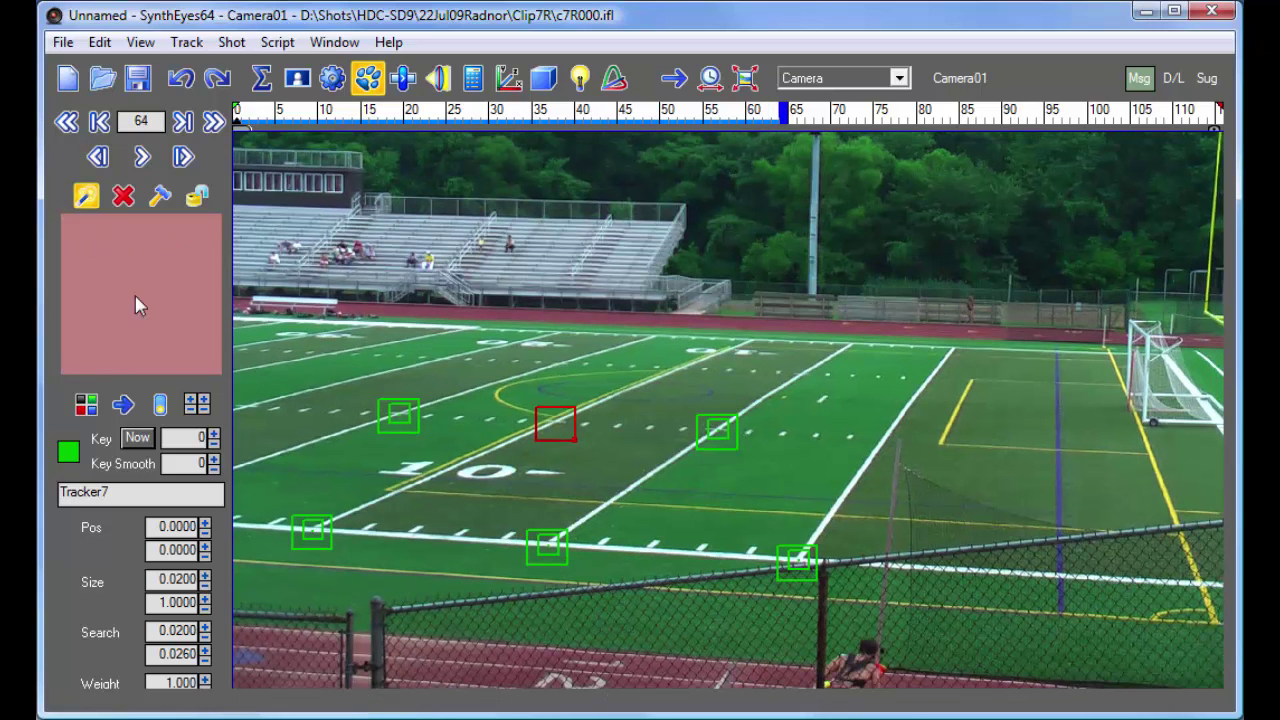
left_click(156, 408)
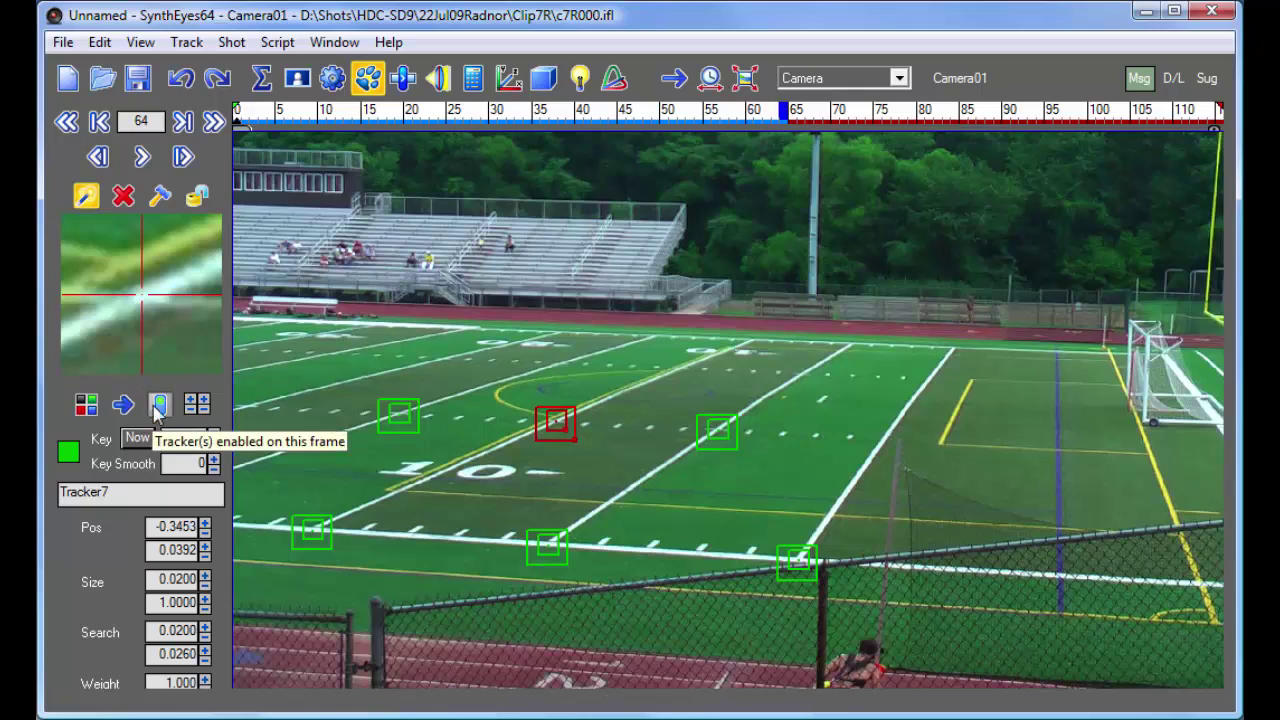
left_click(139, 160)
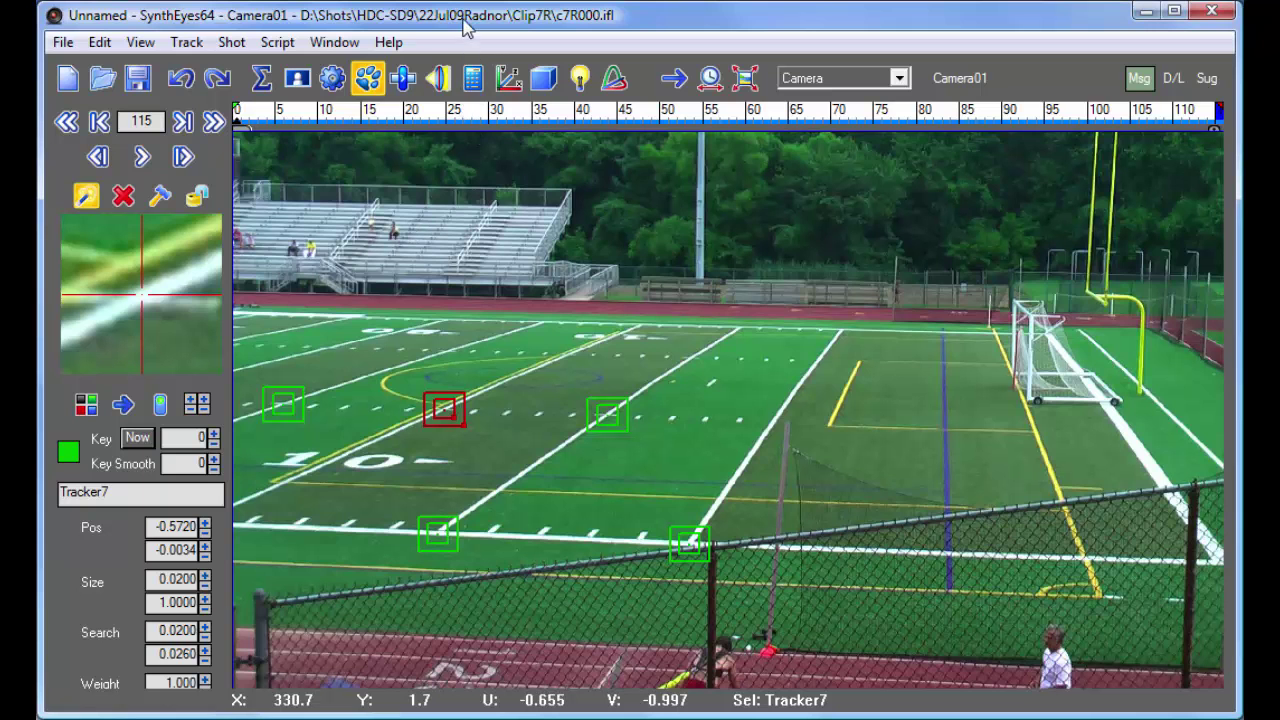
- Select all trackers, lock them, and scrub back to an early frame
key("ctrl+a")
key("l")
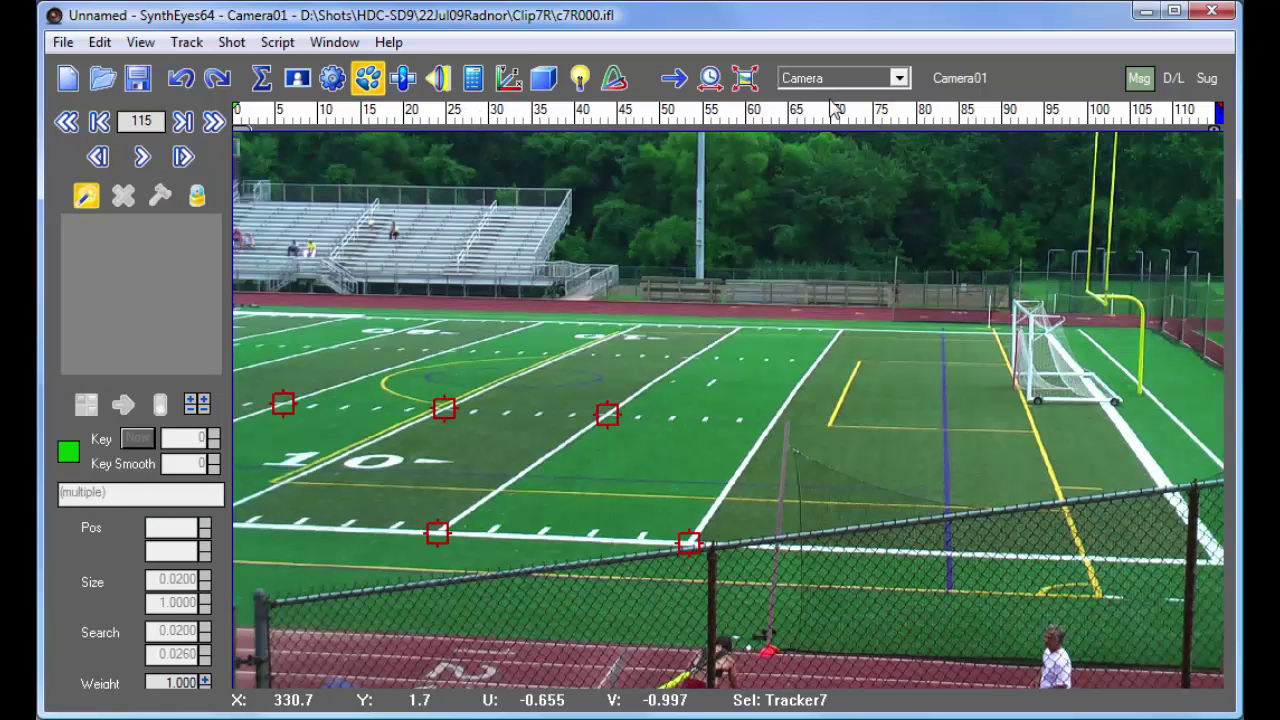
left_click_drag(1050, 120, 466, 118)
- Open the seed and lock settings and begin a negative X seed for Tracker4
left_click(510, 82)
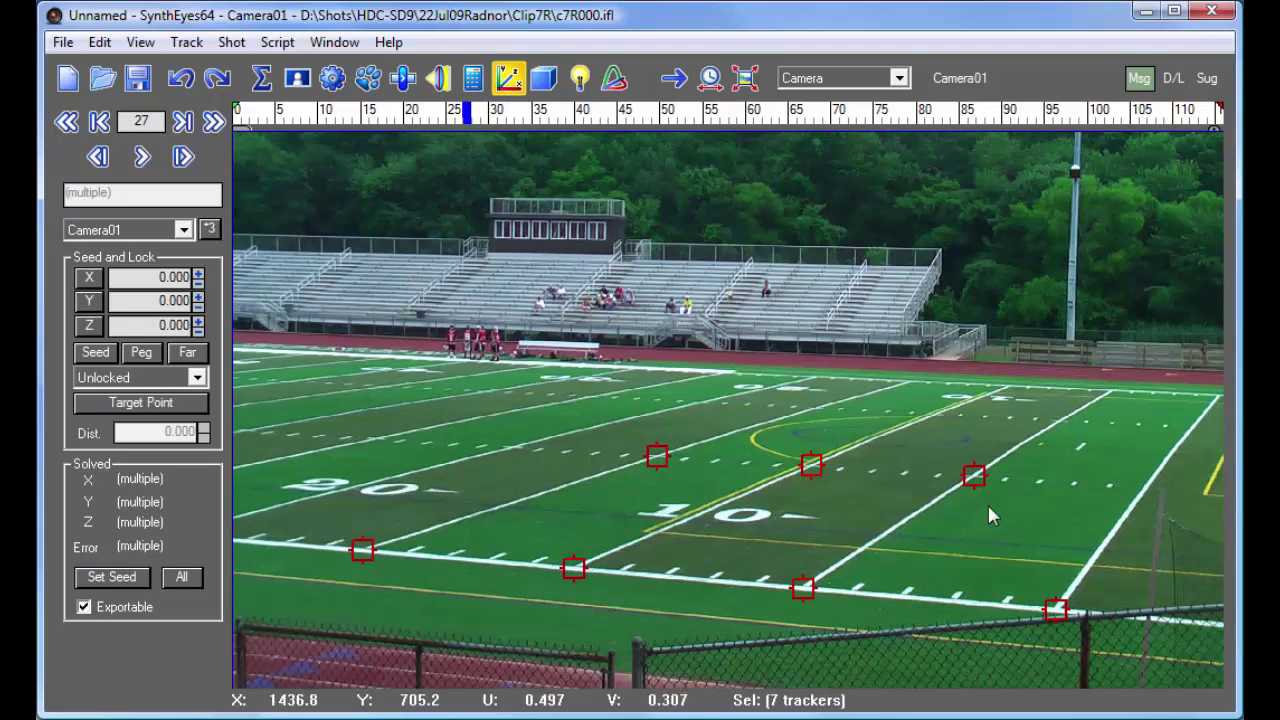
left_click(1053, 605)
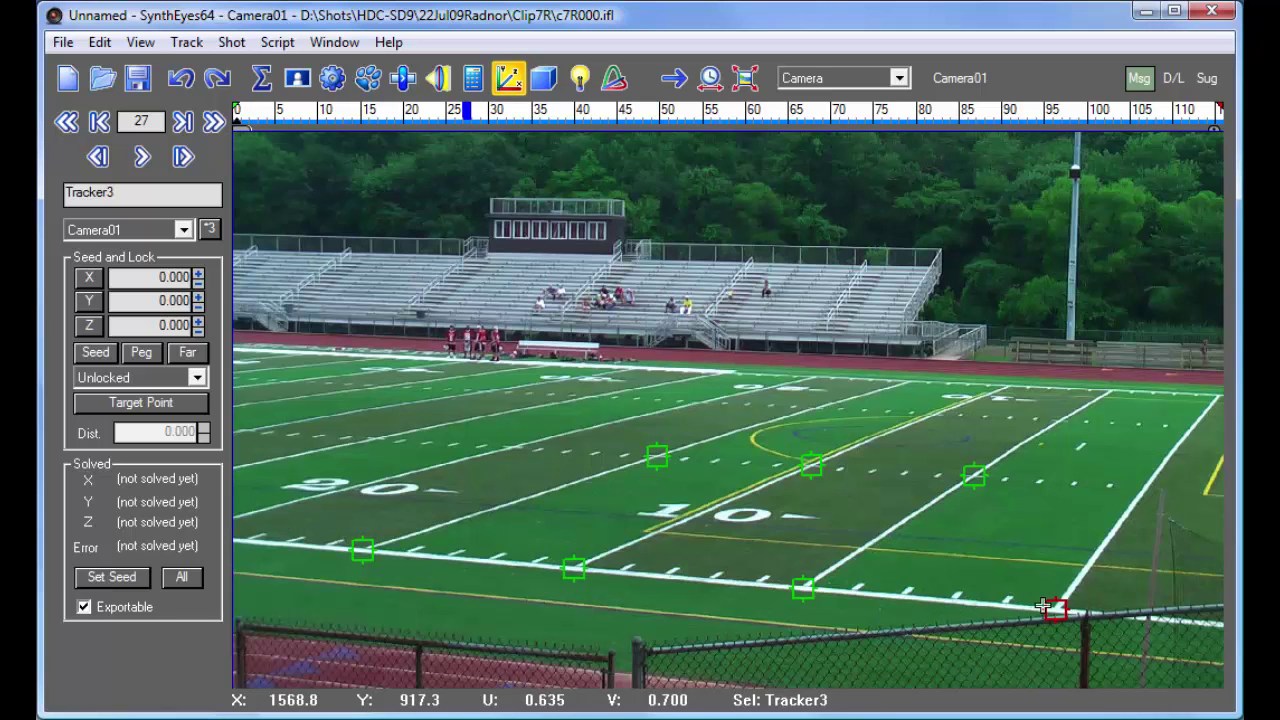
left_click(808, 581)
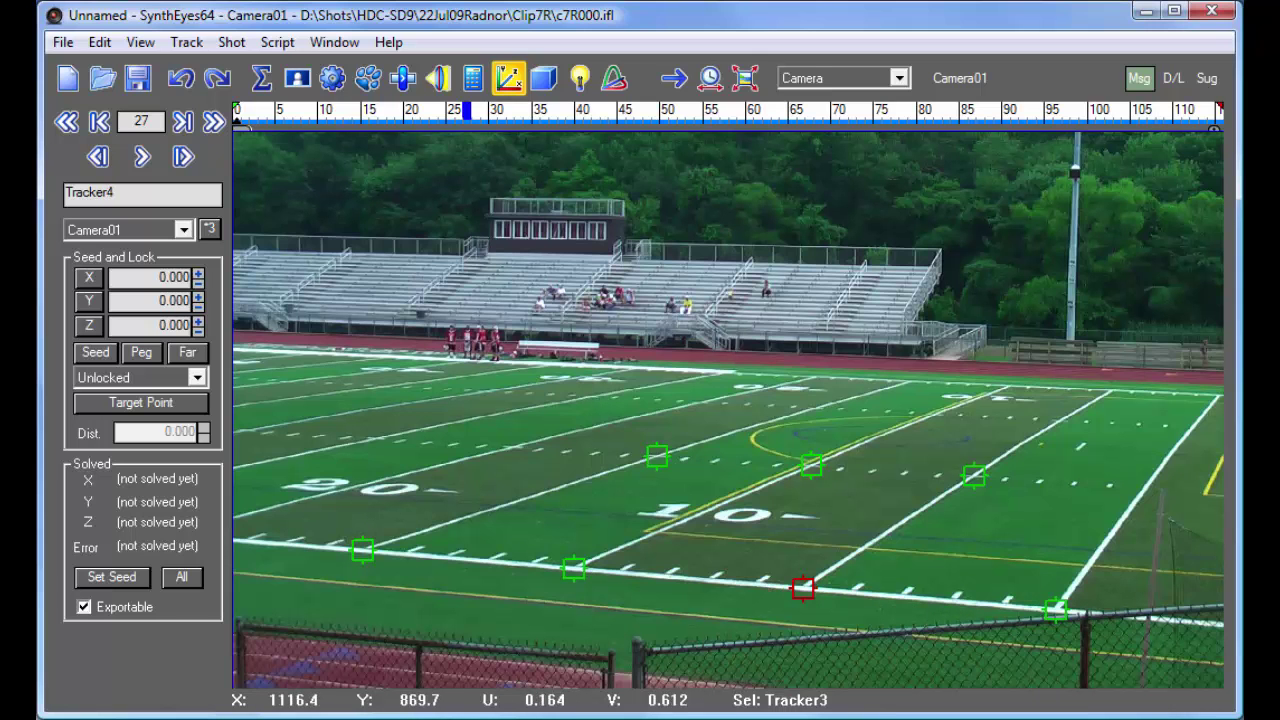
double_click(166, 278)
type("-5")
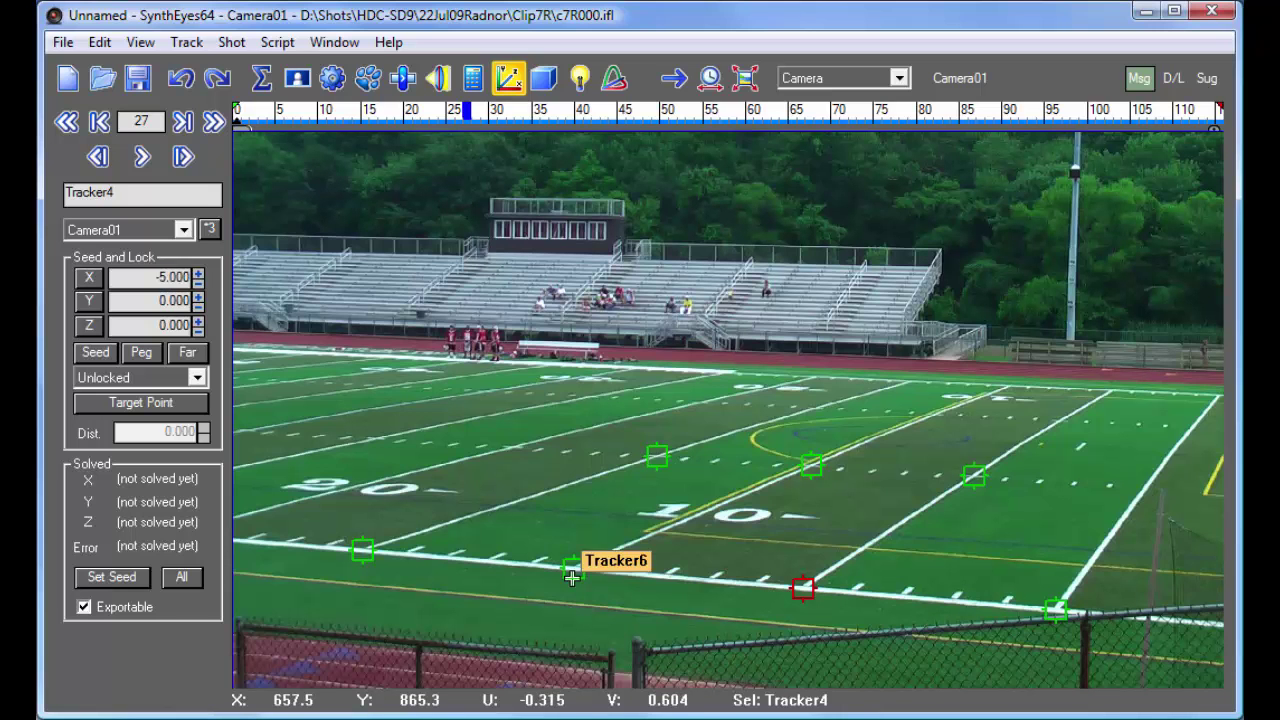
- Set seed X to -10 for Tracker6 and -15 for Tracker8, then select Tracker5
left_click(573, 569)
double_click(149, 277)
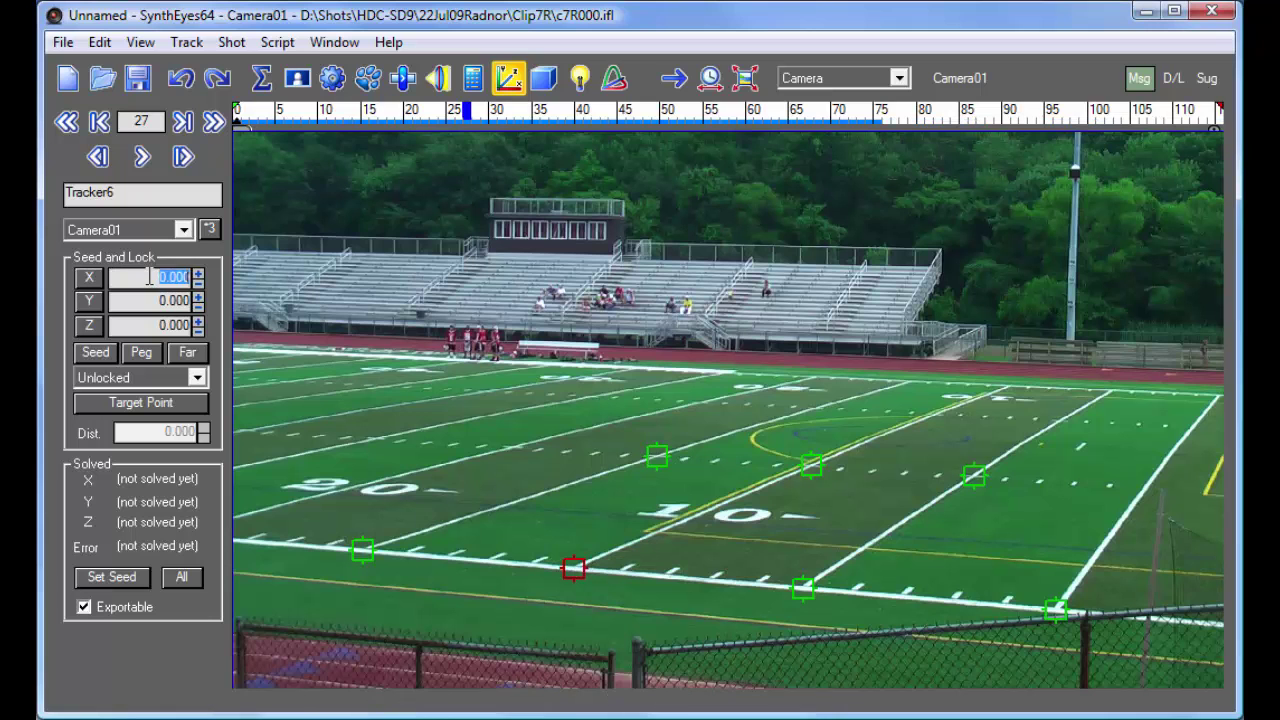
type("-10")
left_click(362, 550)
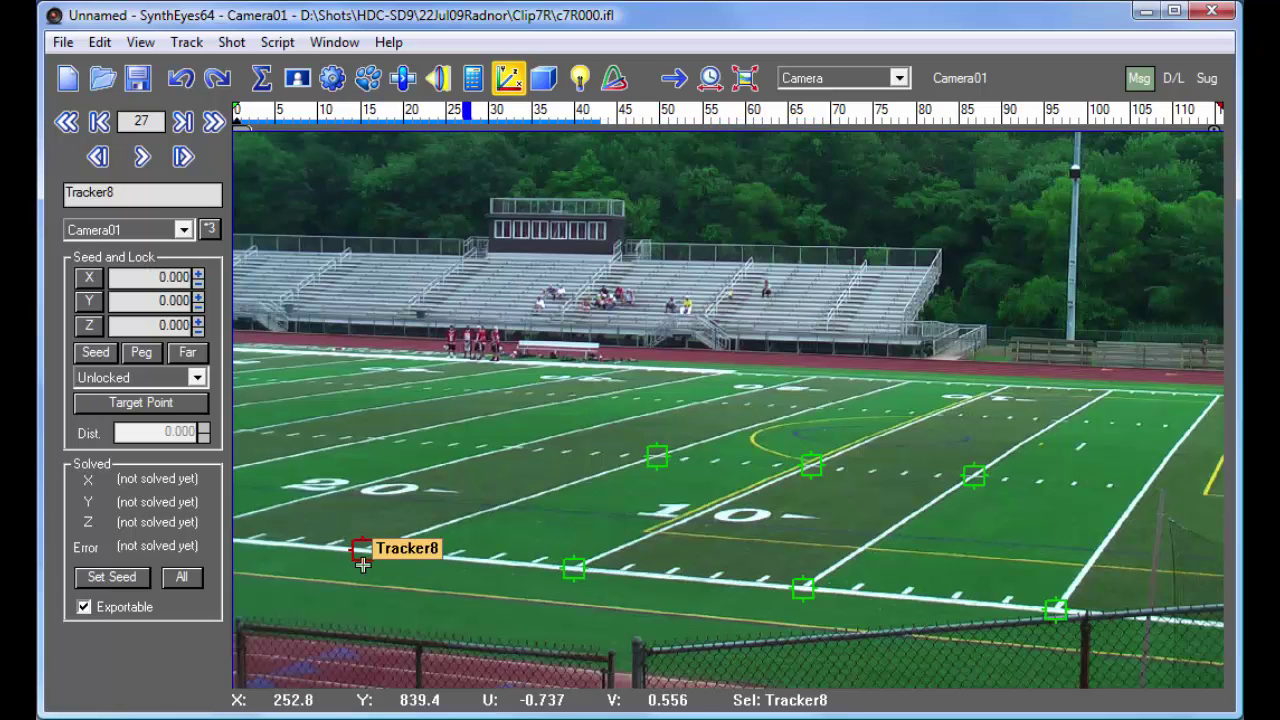
double_click(162, 280)
type("-15")
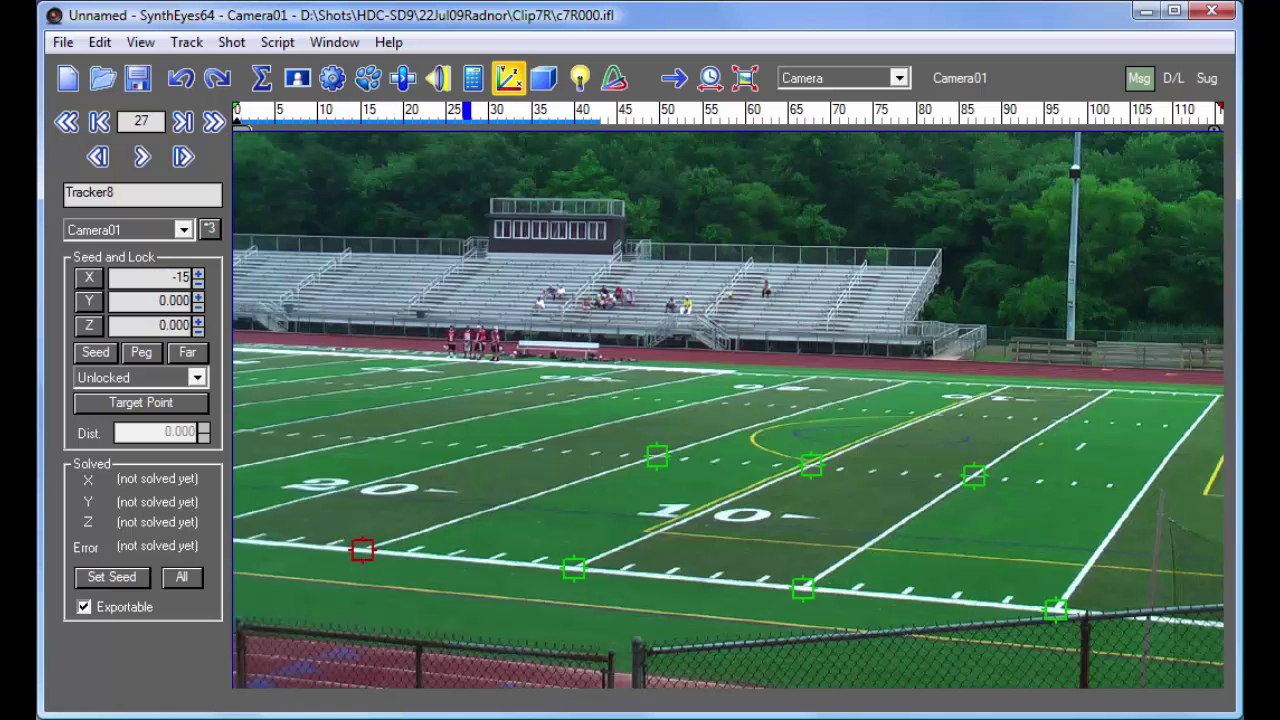
left_click(973, 477)
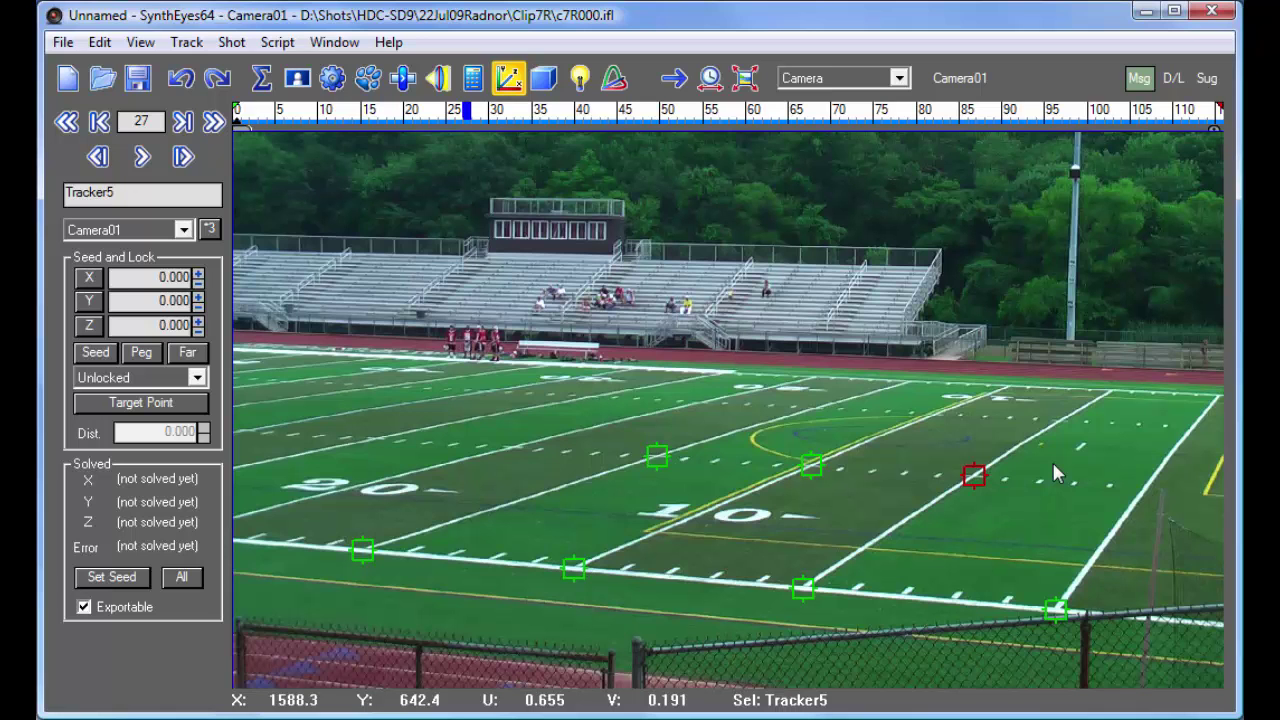
- Give Tracker5 seed coordinates X -5, Y 17.777
double_click(155, 277)
type("-5")
key("Tab")
type("17.777")
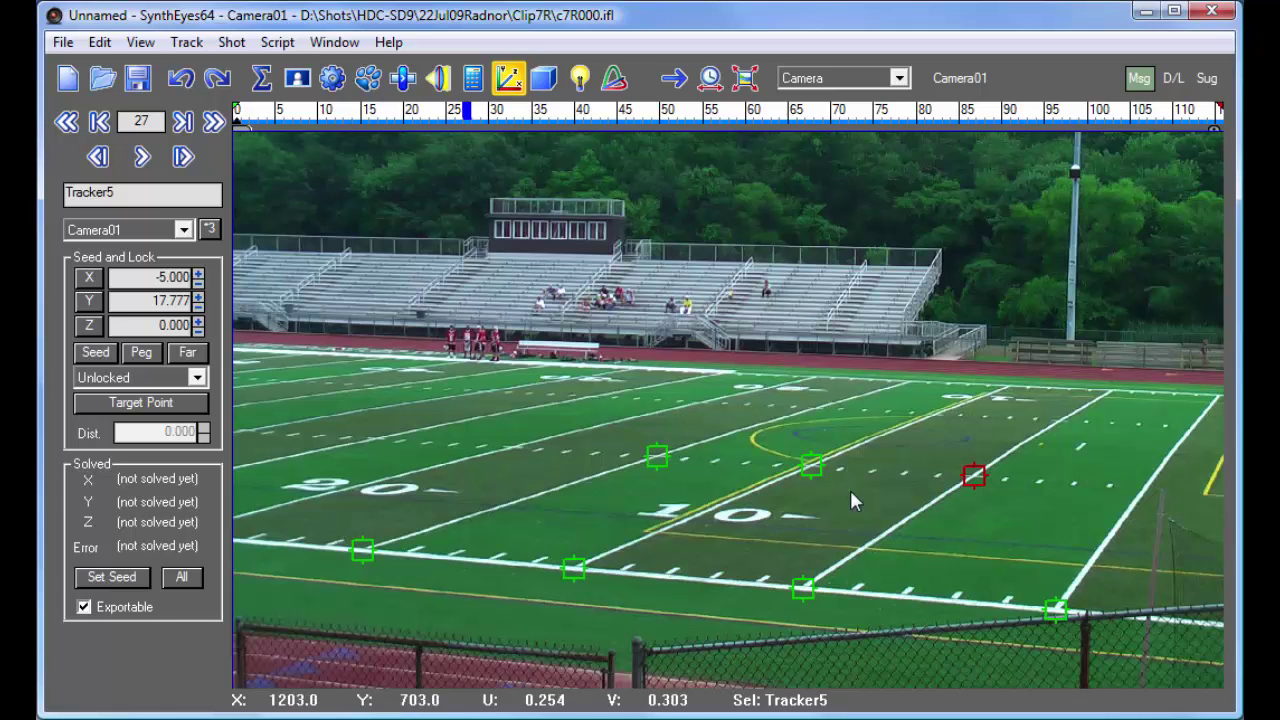
- Give Tracker7 seed coordinates X -10, Y 17.777
left_click(814, 468)
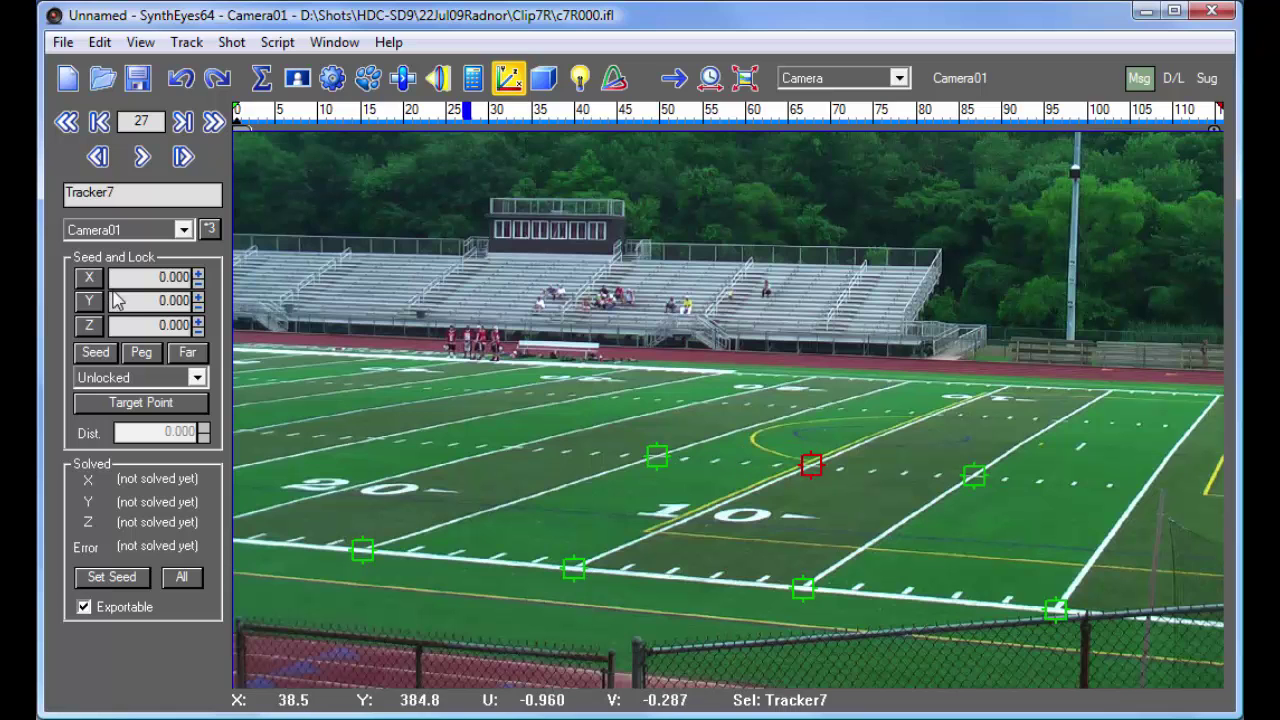
left_click(116, 280)
key("BackSpace")
type("-10")
key("Tab")
type("17.777")
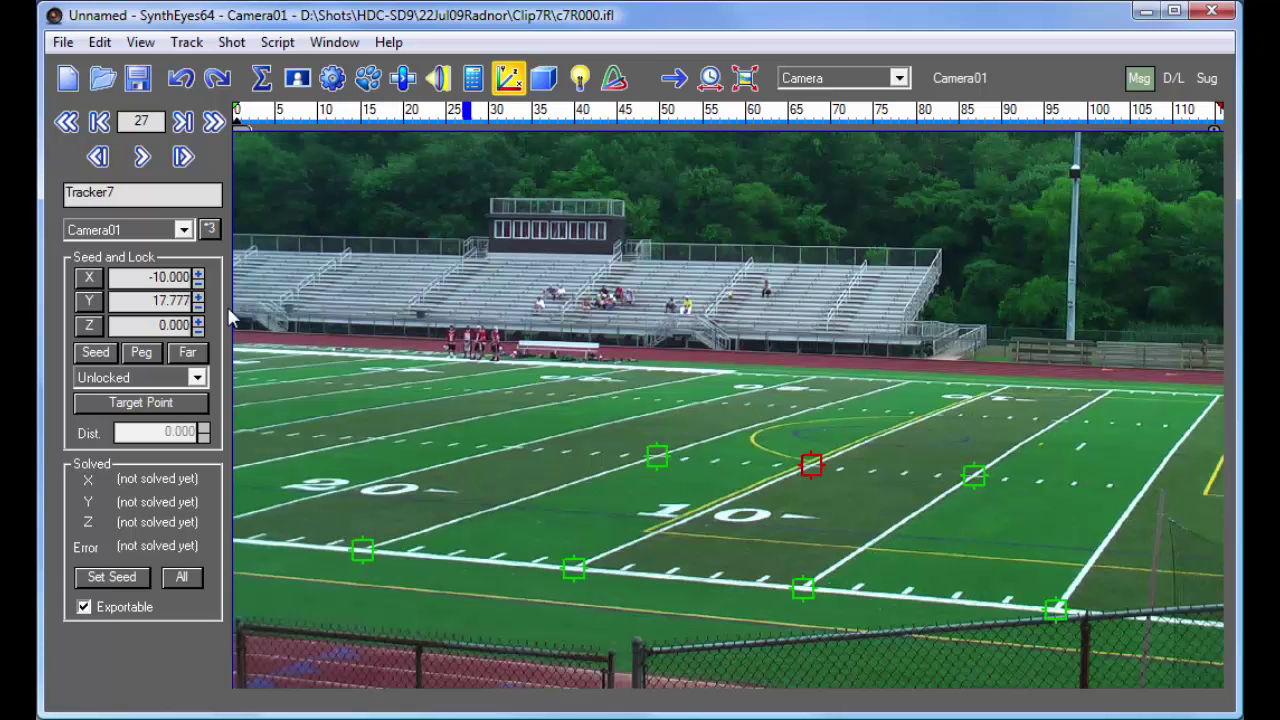
- Give Tracker9 seed coordinates X -15, Y 17.777, then select all seven field trackers
left_click(640, 463)
left_click(649, 461)
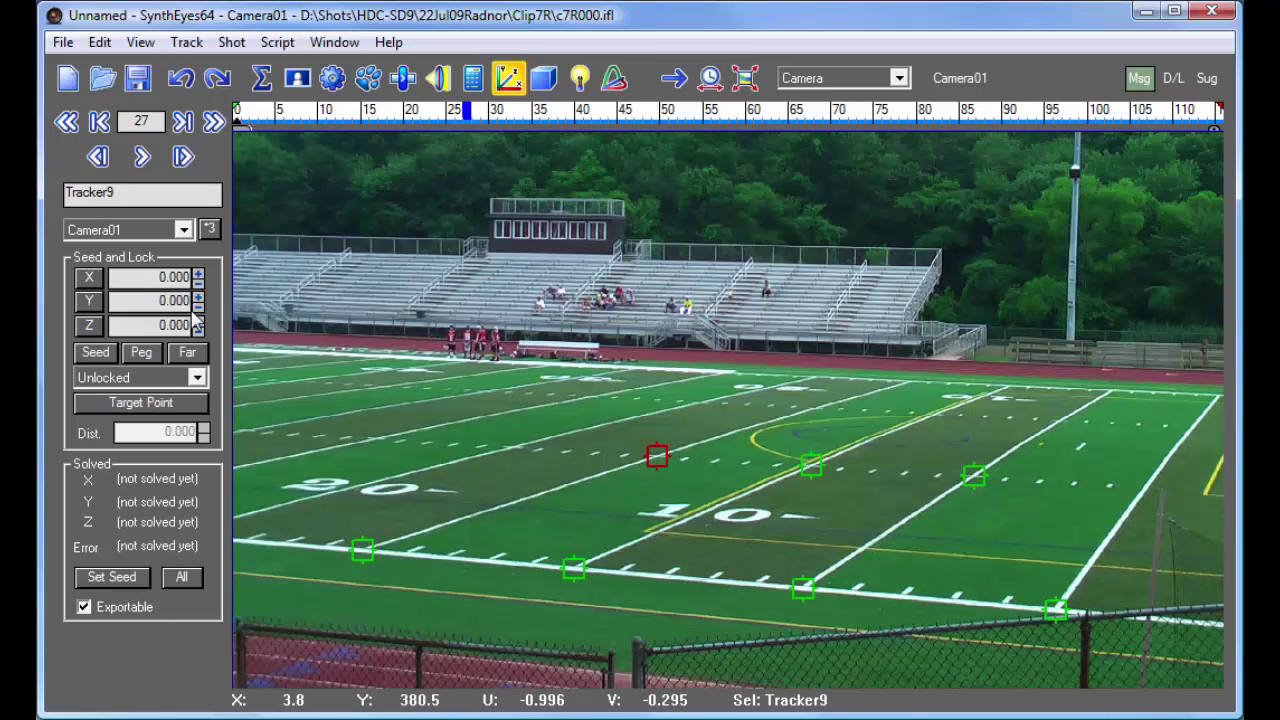
double_click(151, 285)
key("BackSpace")
key("Tab")
type("17.777")
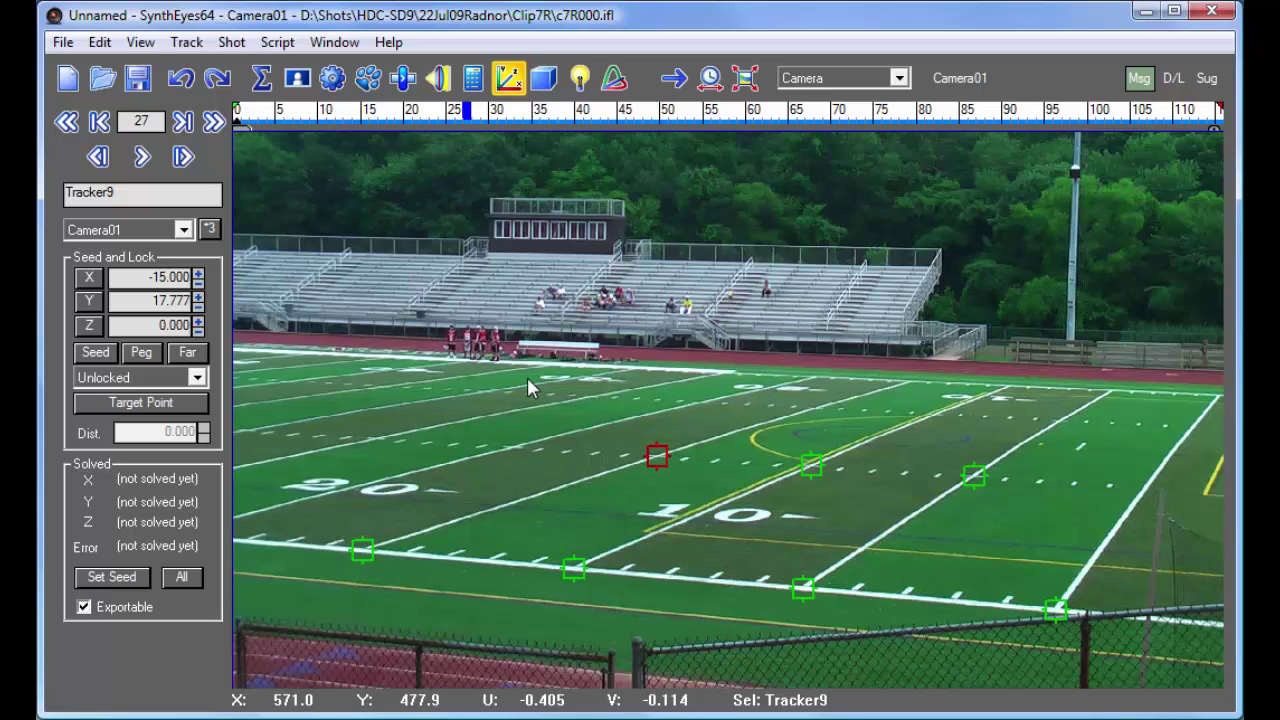
key("ctrl+a")
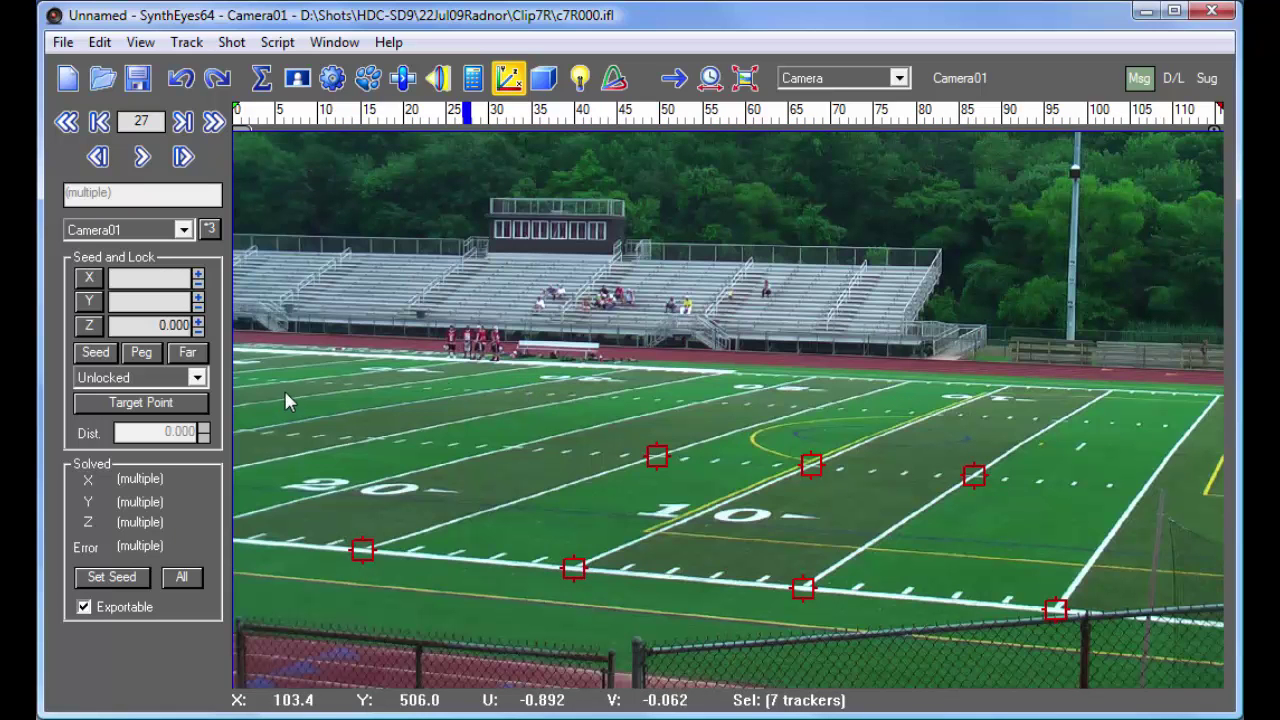
- Enable Seed on all seven field trackers and set their constraint to Lock Point
left_click(96, 353)
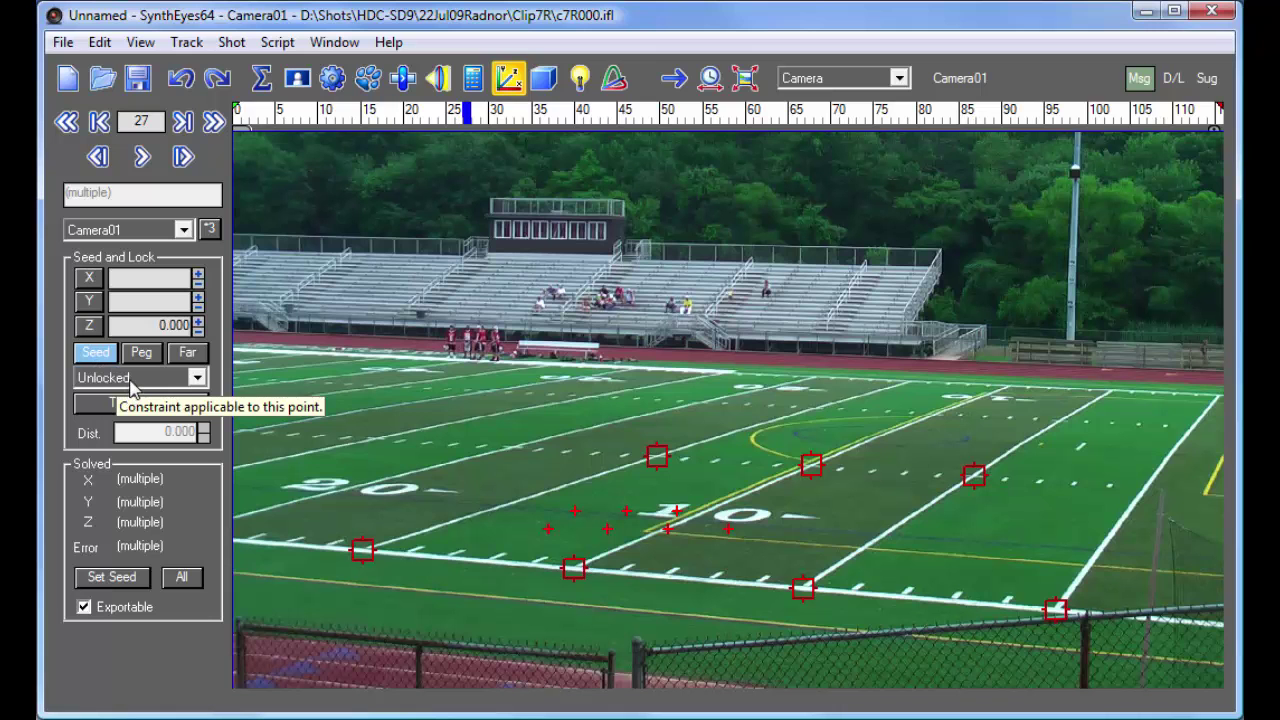
left_click(133, 379)
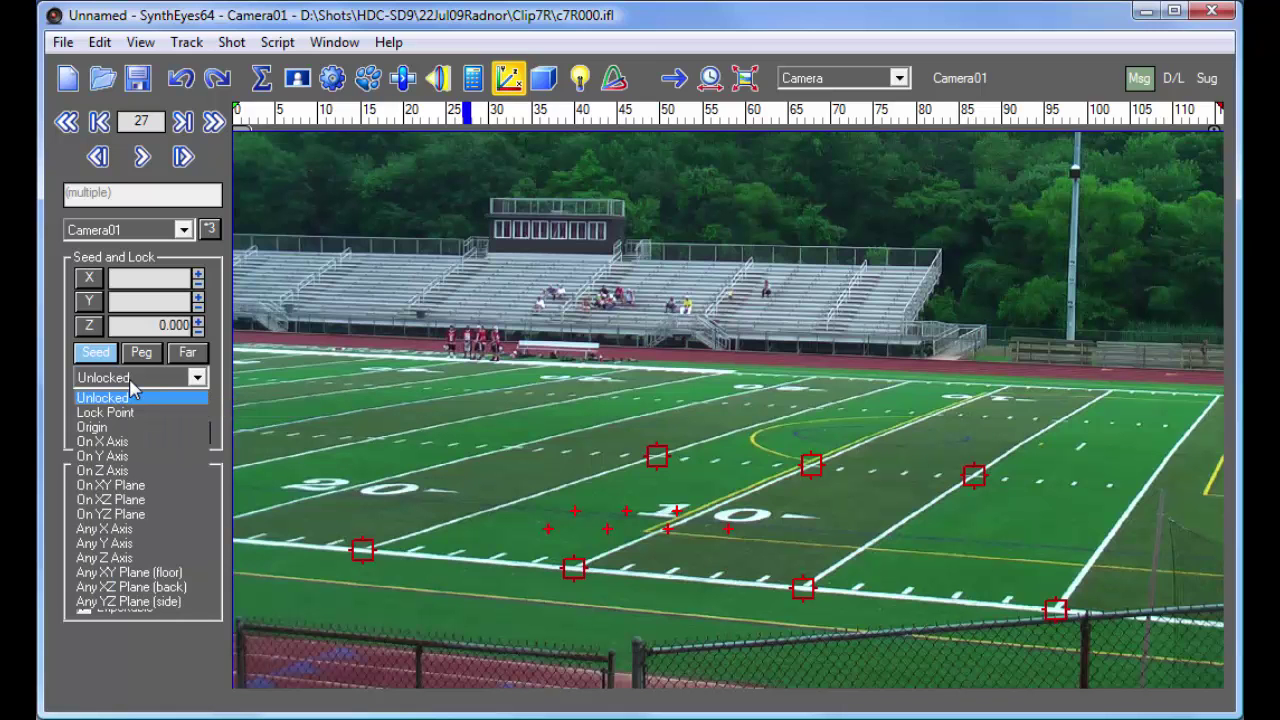
left_click(141, 412)
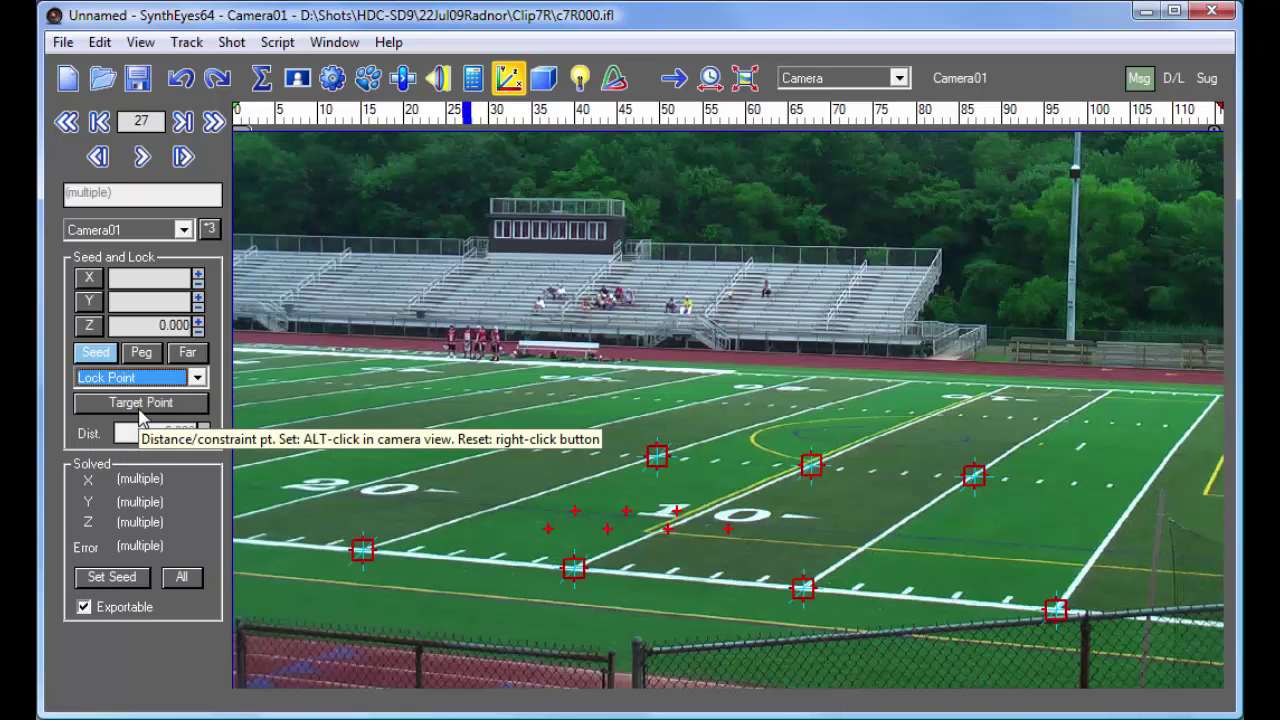
- Set the camera solver mode to From Seed Points with Constrain enabled
left_click(472, 84)
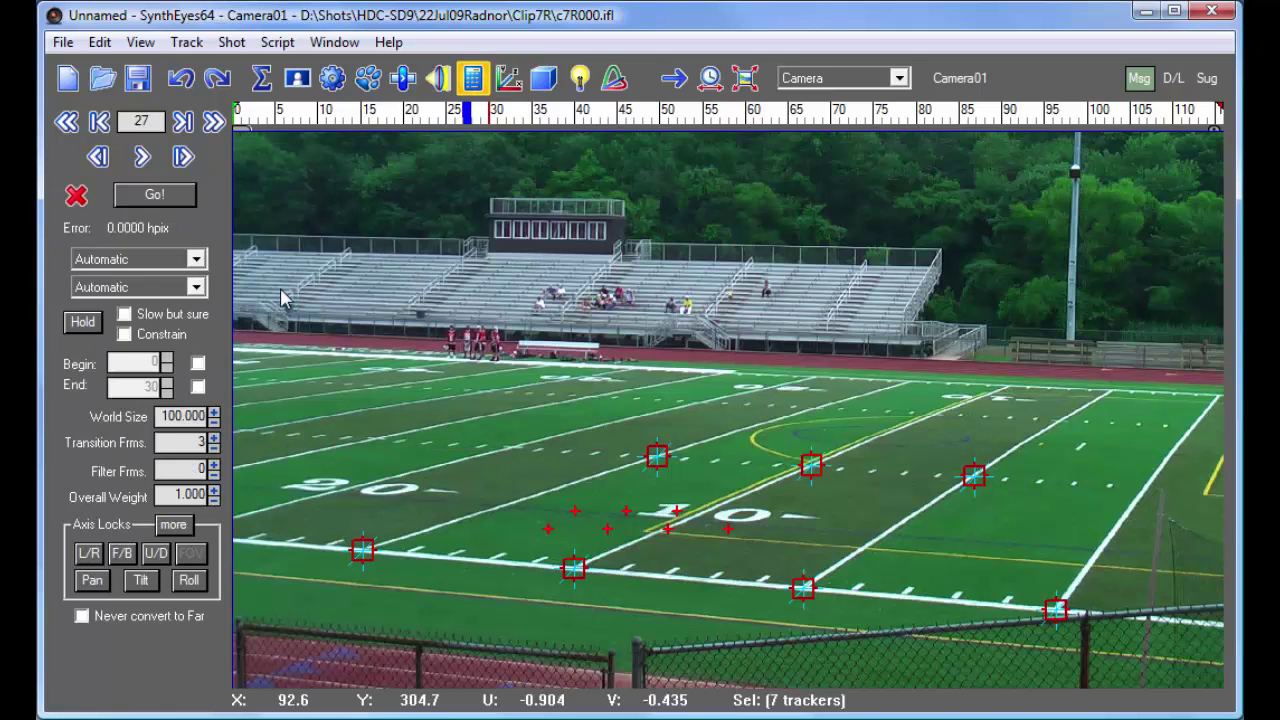
left_click(145, 261)
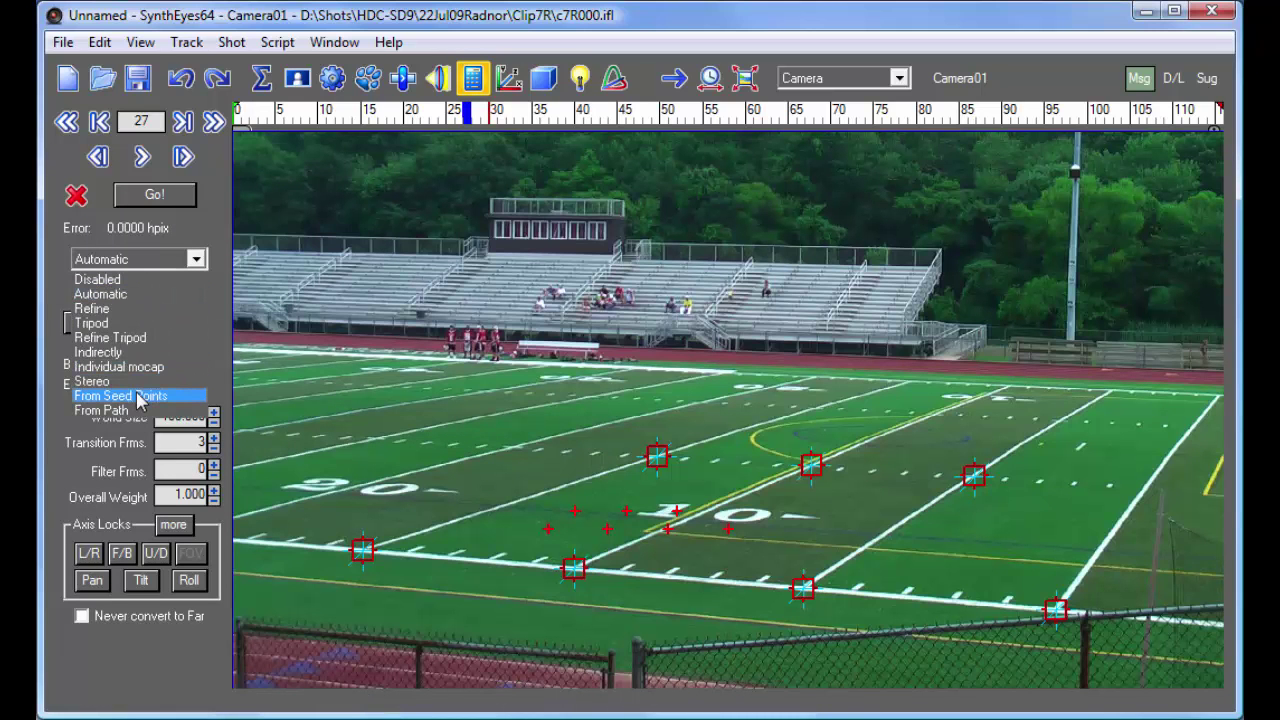
left_click(138, 397)
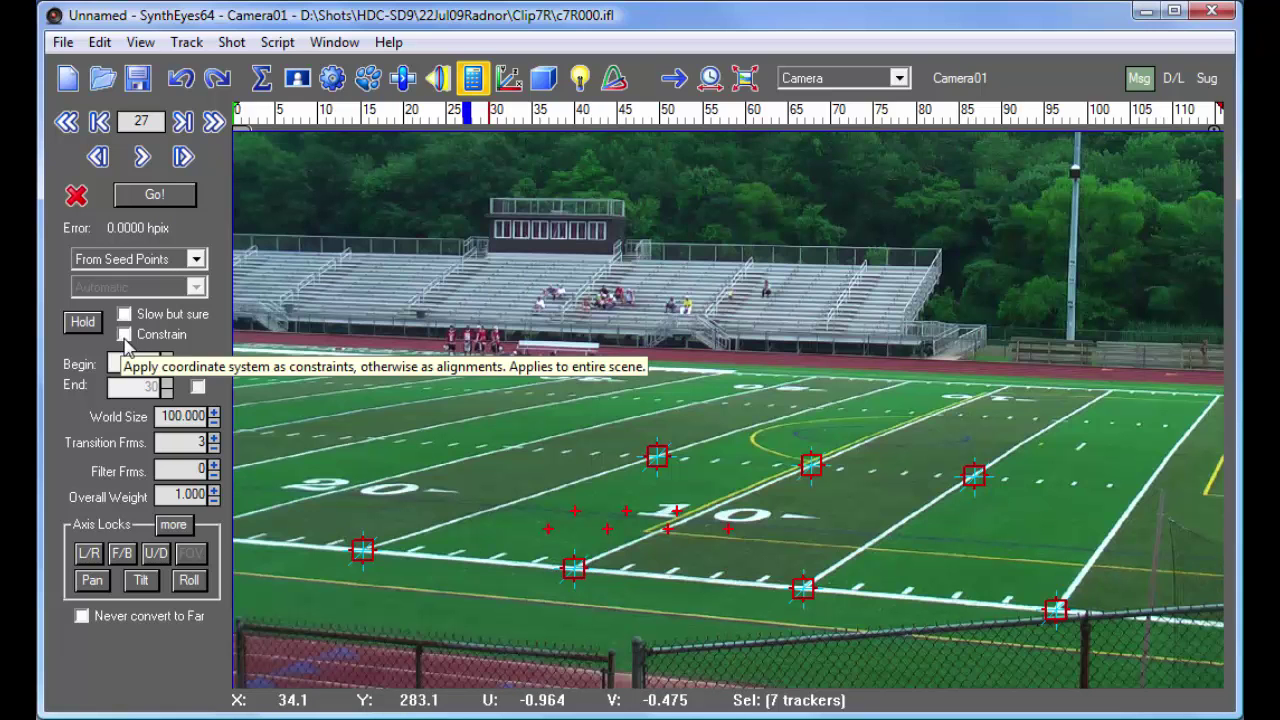
left_click(124, 336)
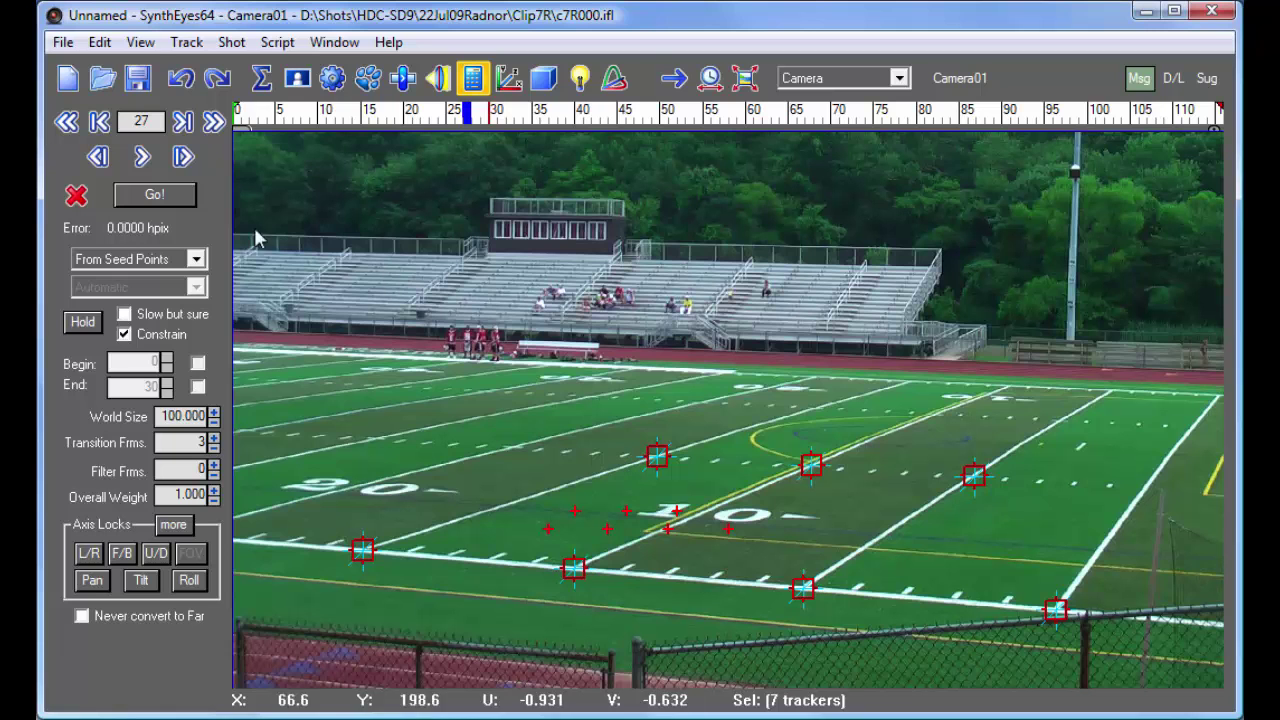
- Solve the camera to a 0.3723 hpix error and dismiss the Done solving report
left_click(160, 195)
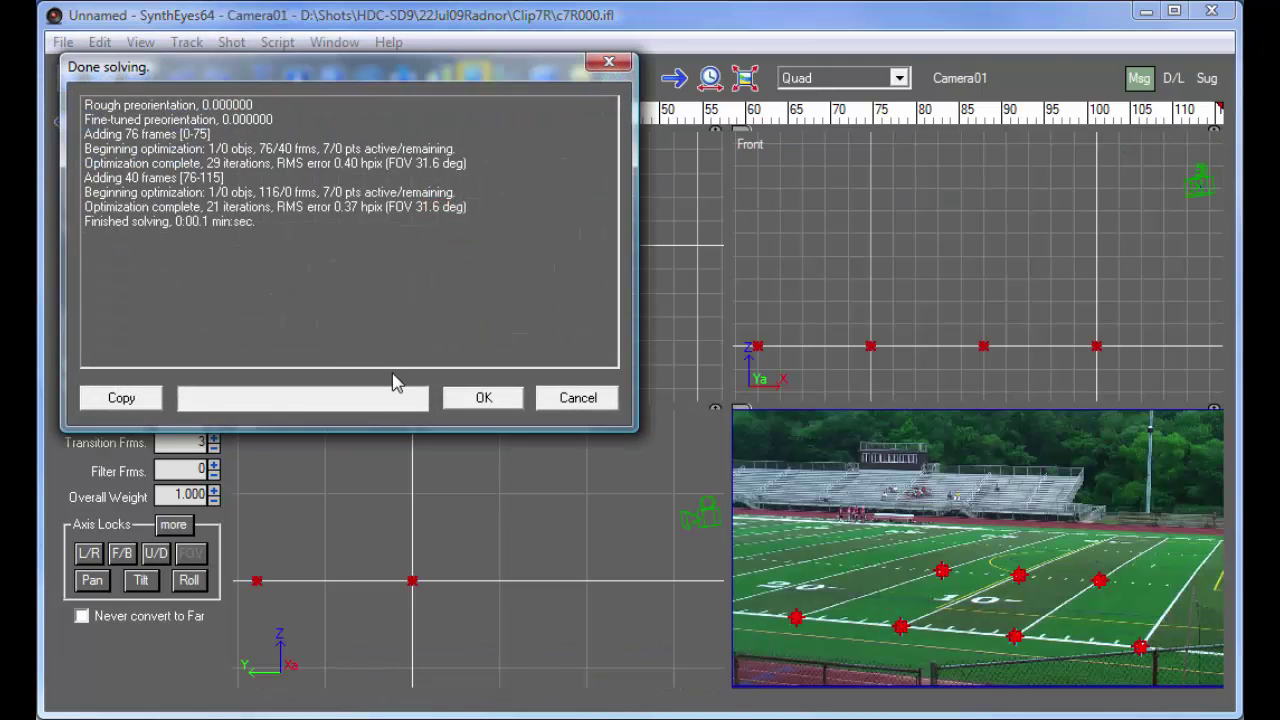
left_click(474, 398)
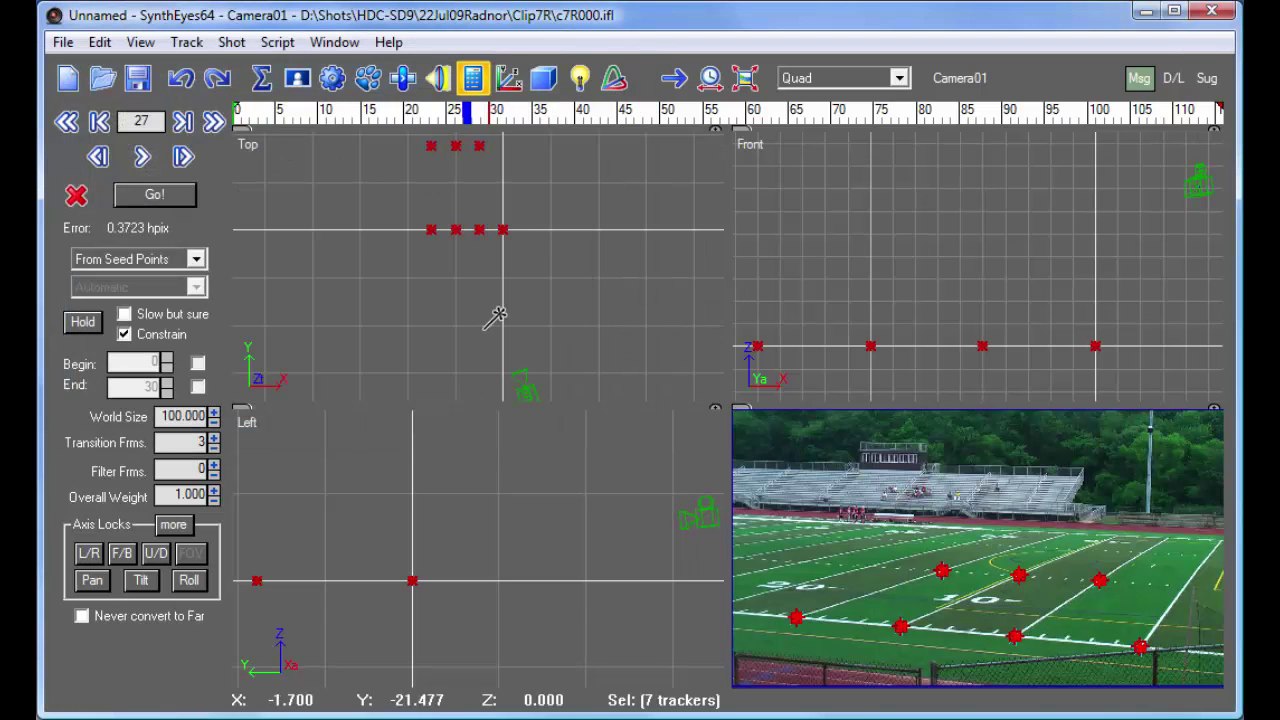
left_click(811, 80)
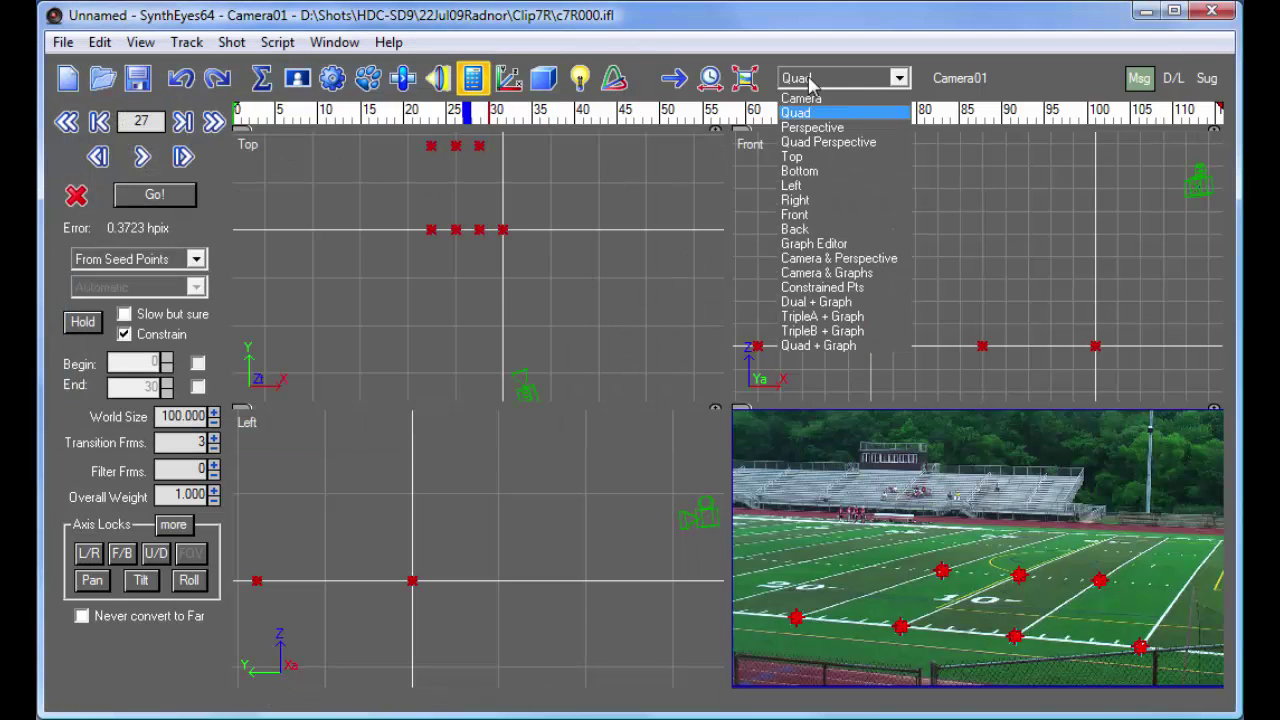
left_click(826, 288)
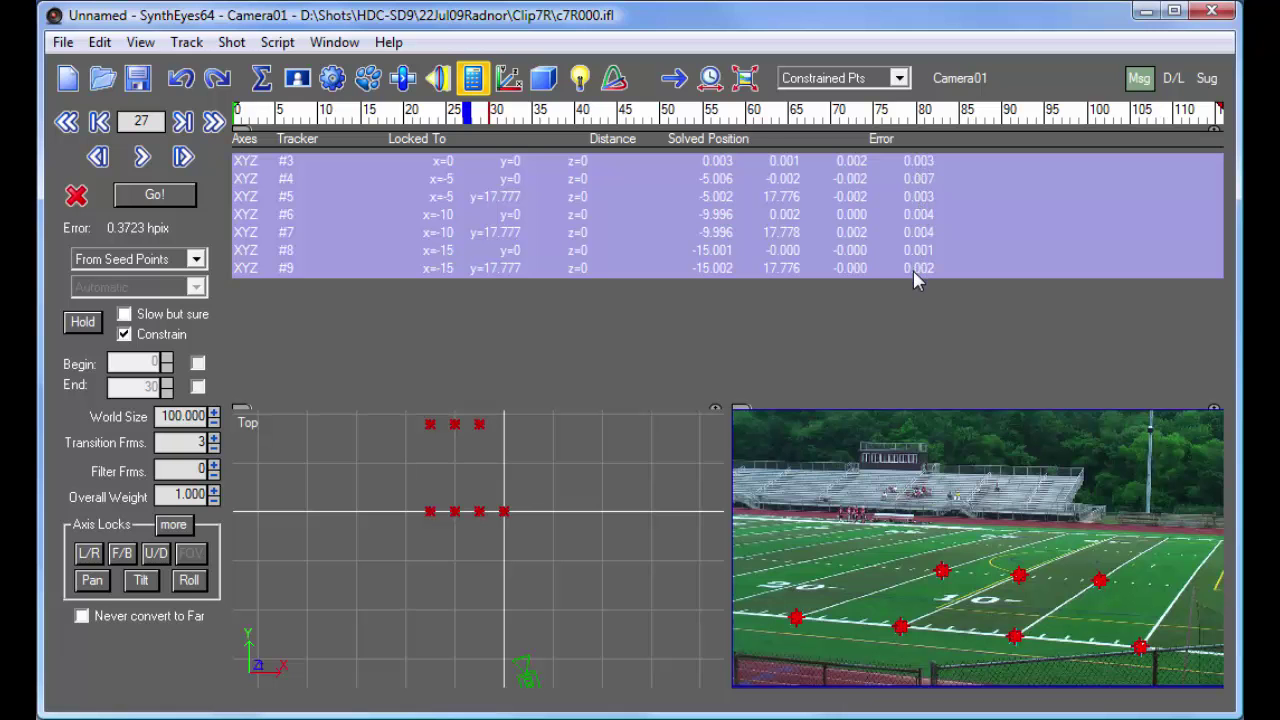
left_click(995, 214)
left_click(937, 216)
left_click_drag(938, 214, 937, 163)
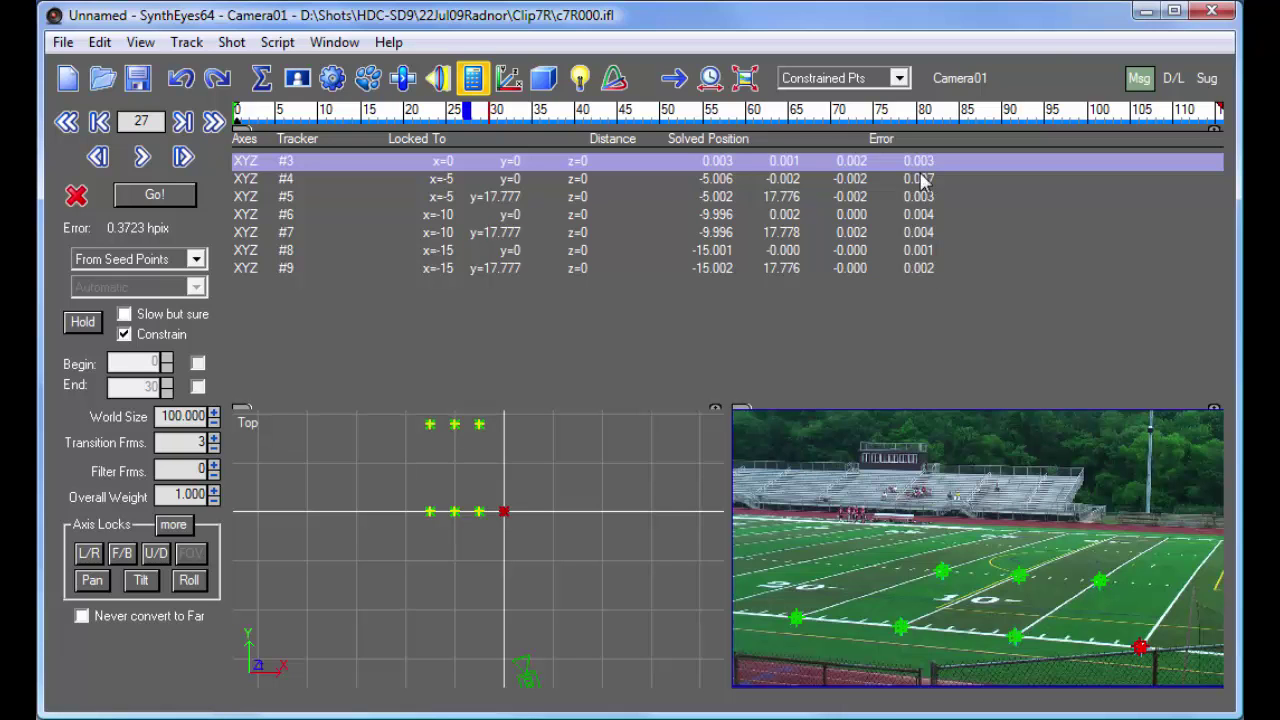
left_click(795, 80)
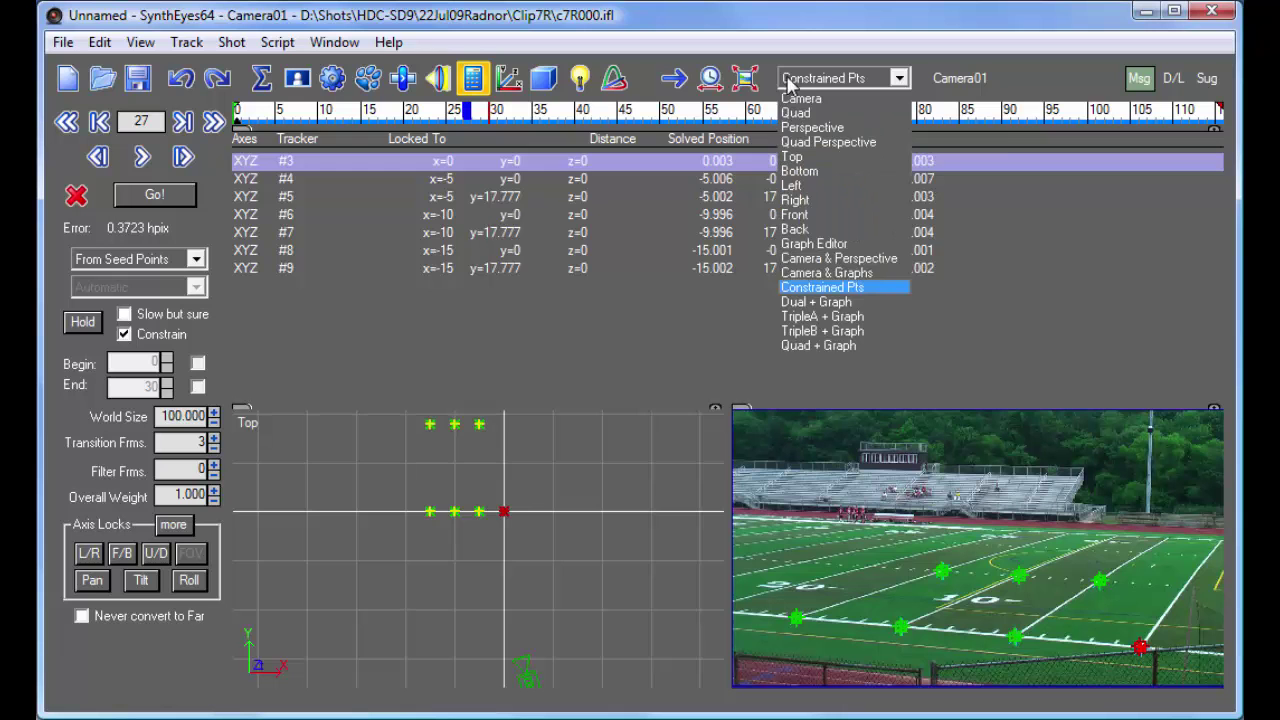
left_click(810, 118)
scroll(563, 230, "down", 3)
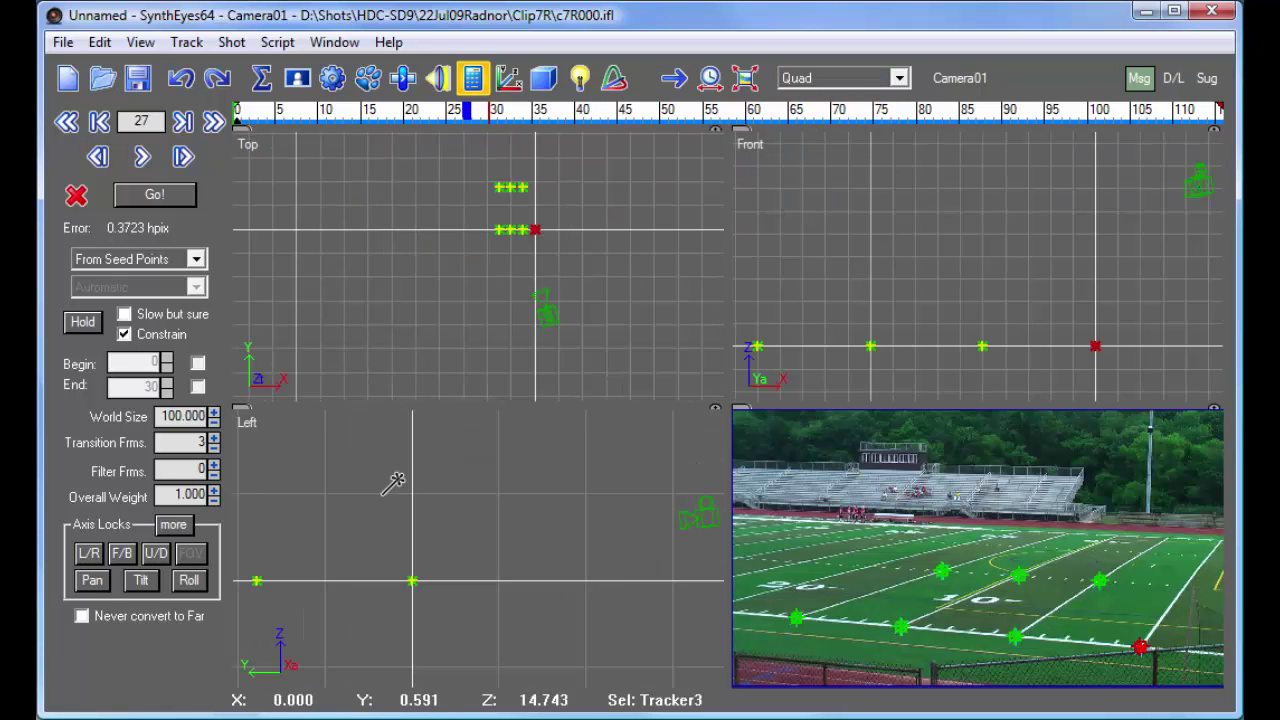
scroll(373, 520, "down", 2)
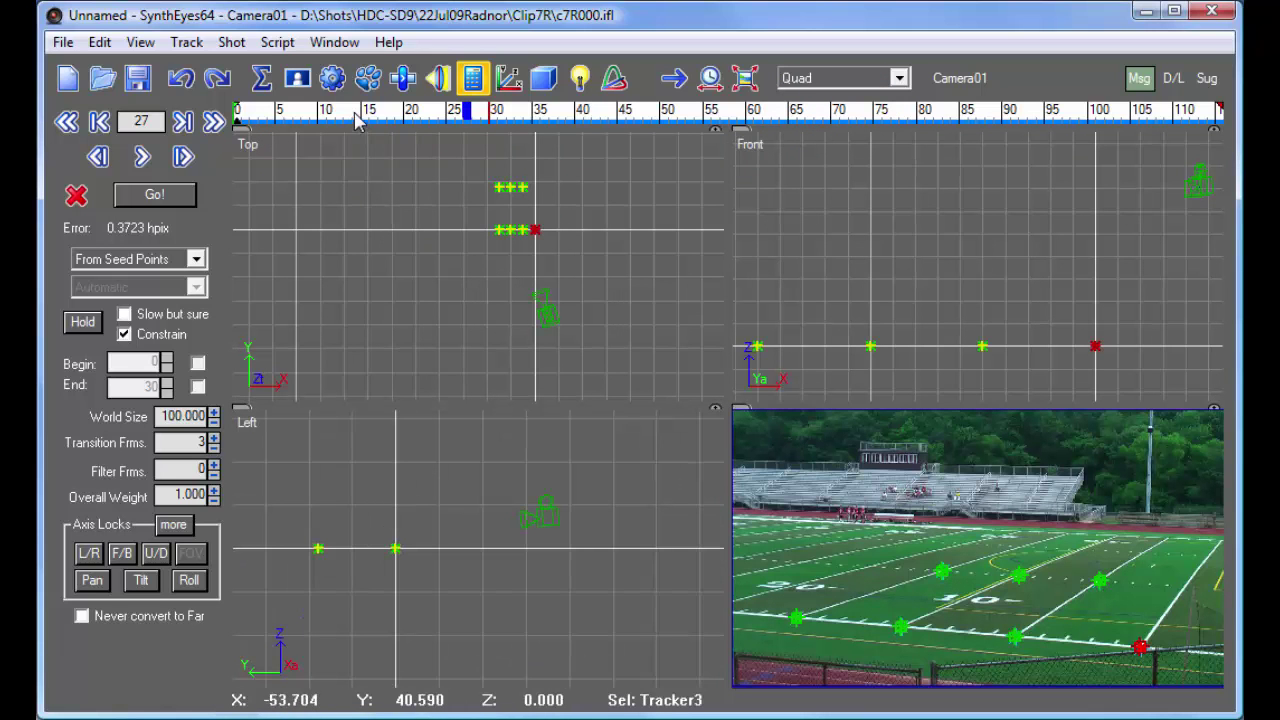
left_click_drag(352, 120, 480, 214)
scroll(517, 216, "up", 3)
- Set the Top view's Creation Object to Pyramid
scroll(517, 216, "up", 3)
right_click(452, 261)
mouse_move(565, 305)
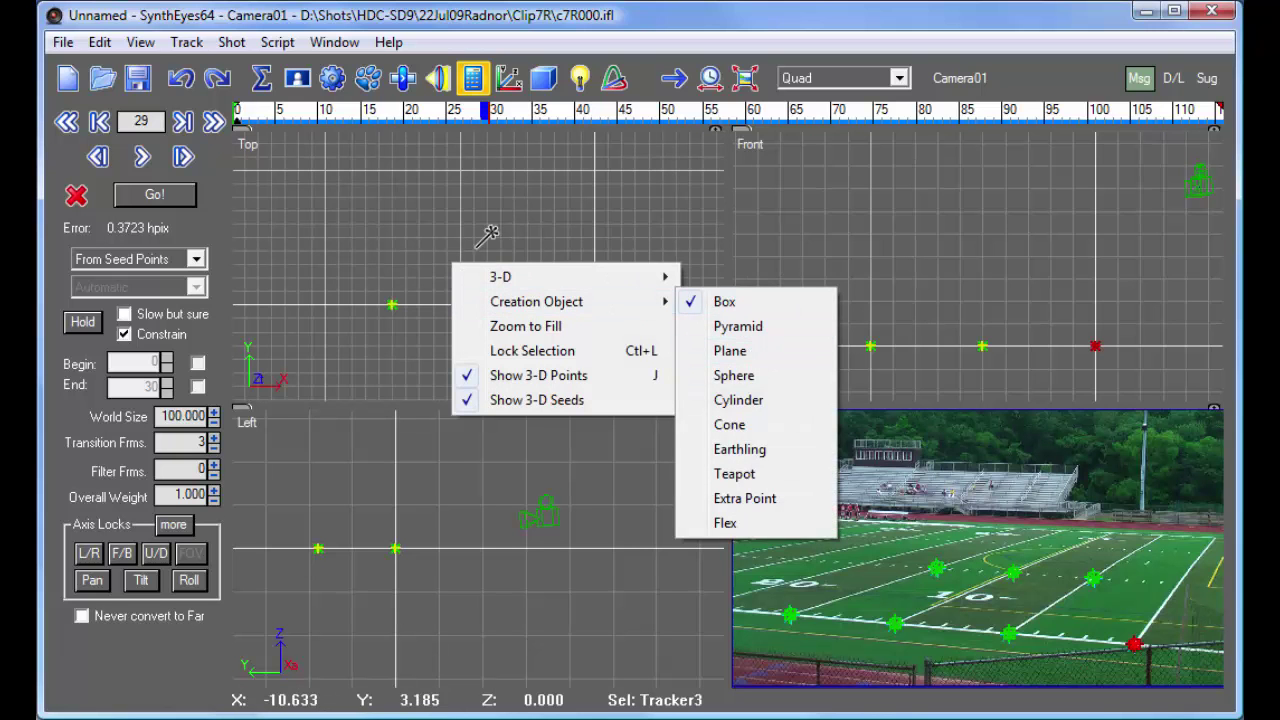
mouse_move(644, 283)
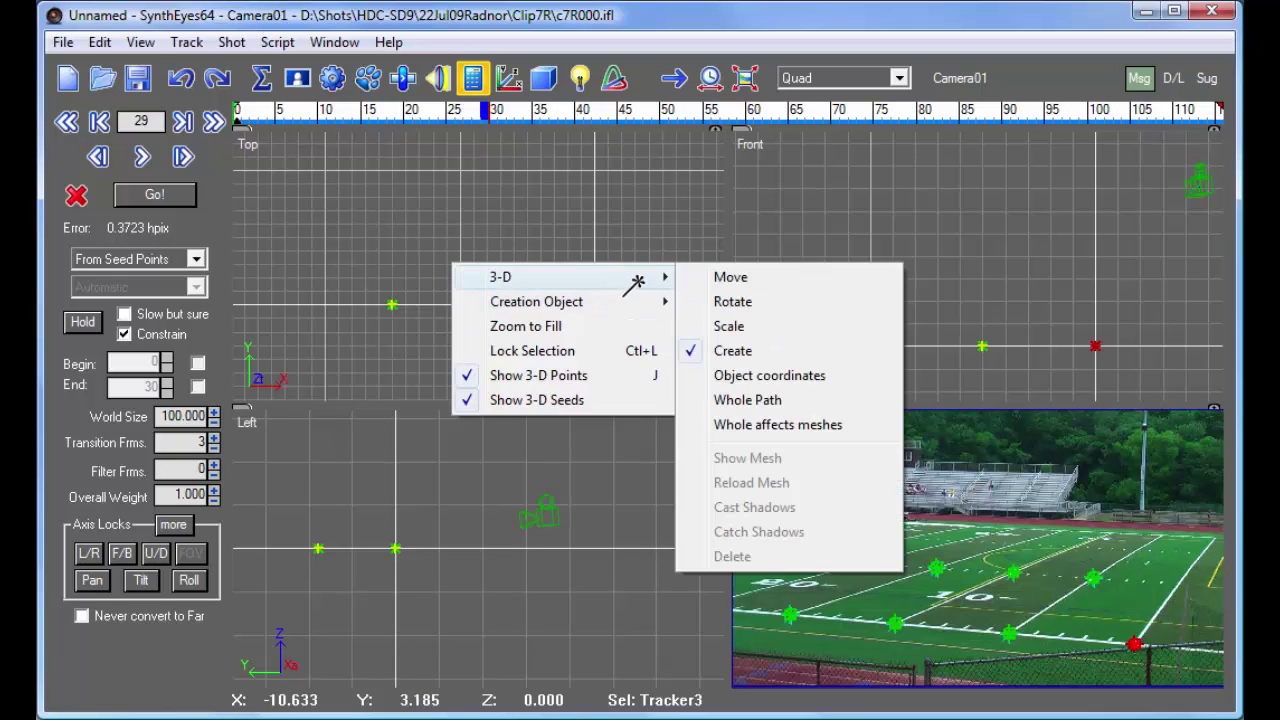
left_click(736, 326)
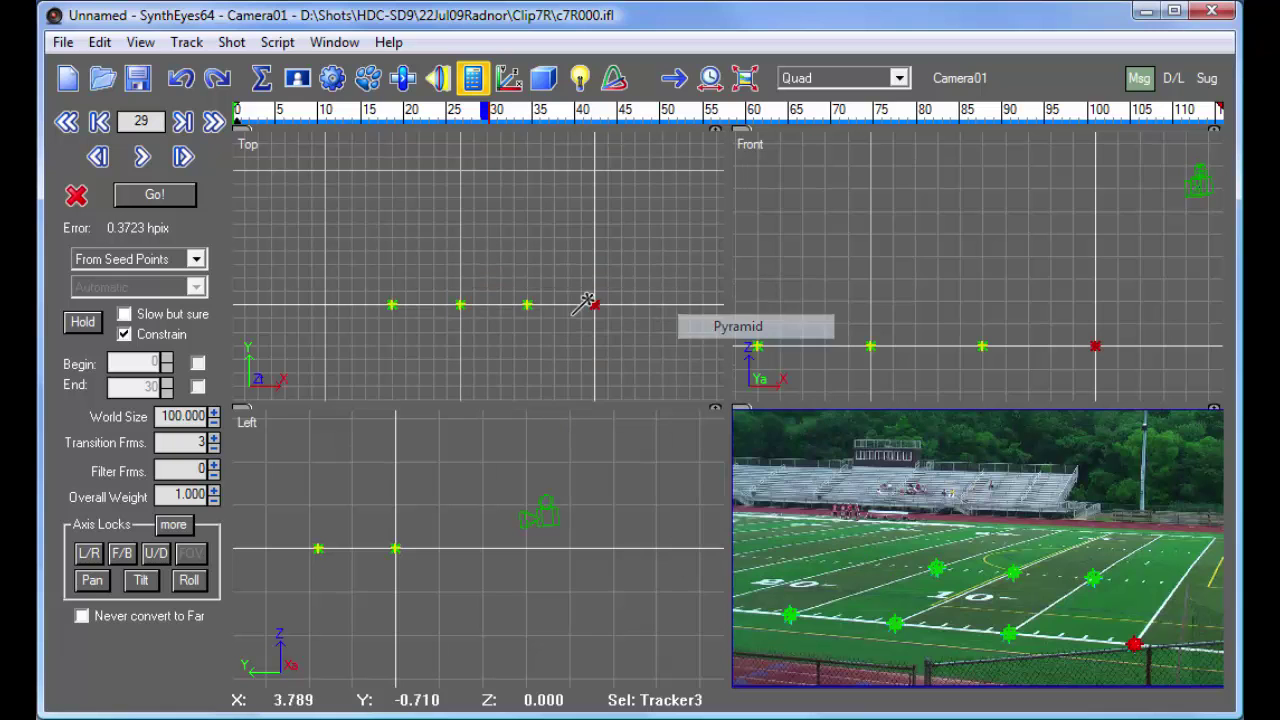
- Draw a large Pyramid01 and a smaller Pyramid02 on the field, setting each height
left_click_drag(463, 267, 516, 160)
left_click(504, 92)
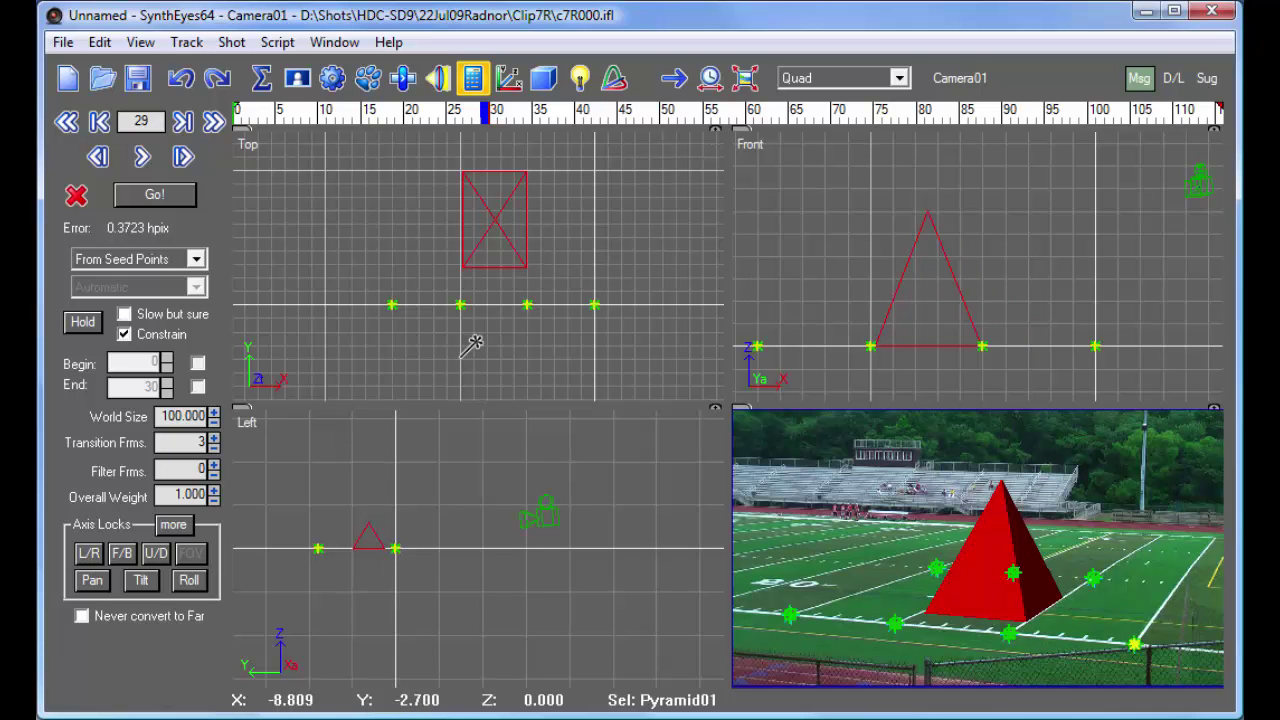
left_click_drag(549, 284, 583, 248)
left_click(578, 217)
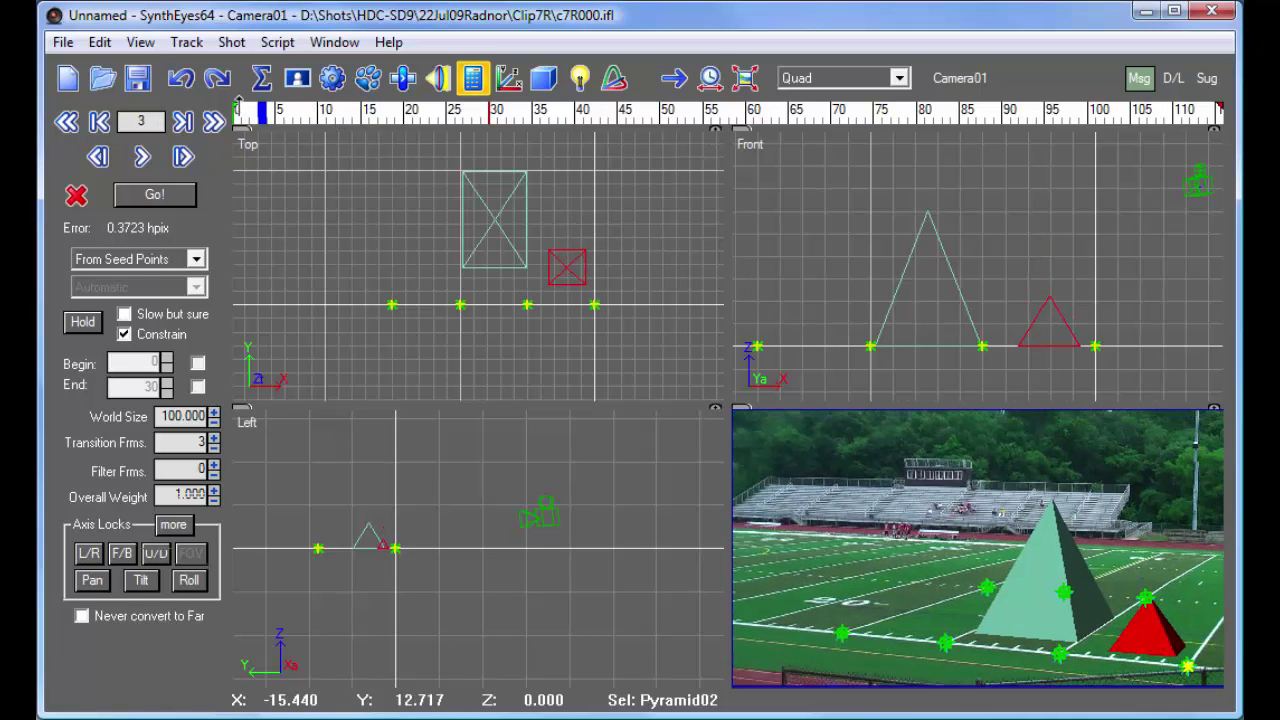